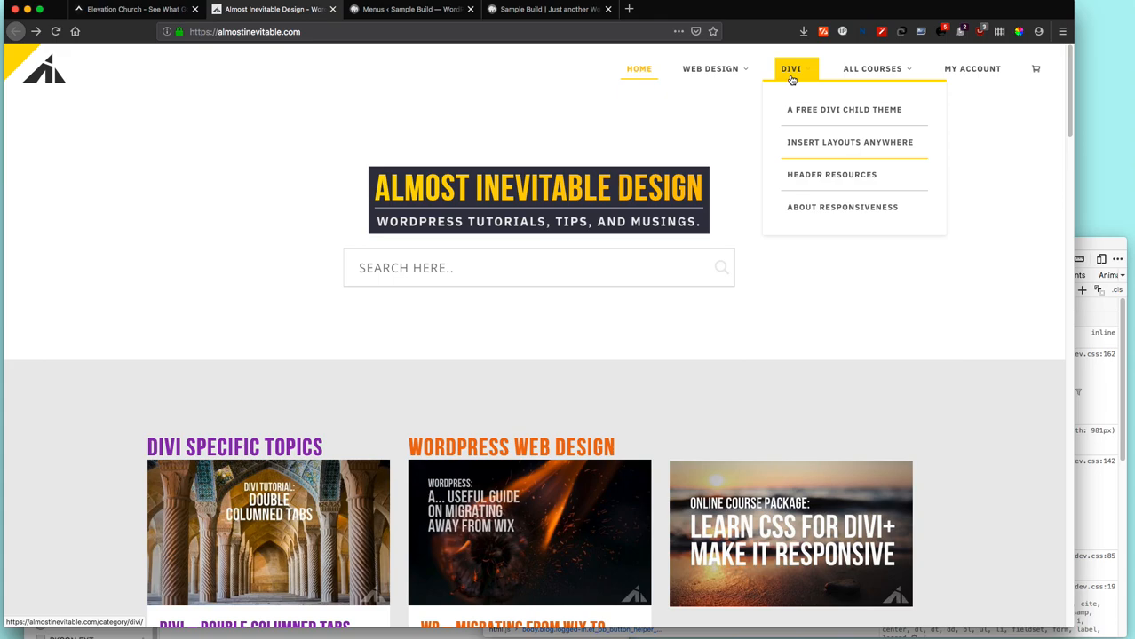
Open the Header Resources archive from the Divi category and browse its header tutorials.
left_click(843, 180)
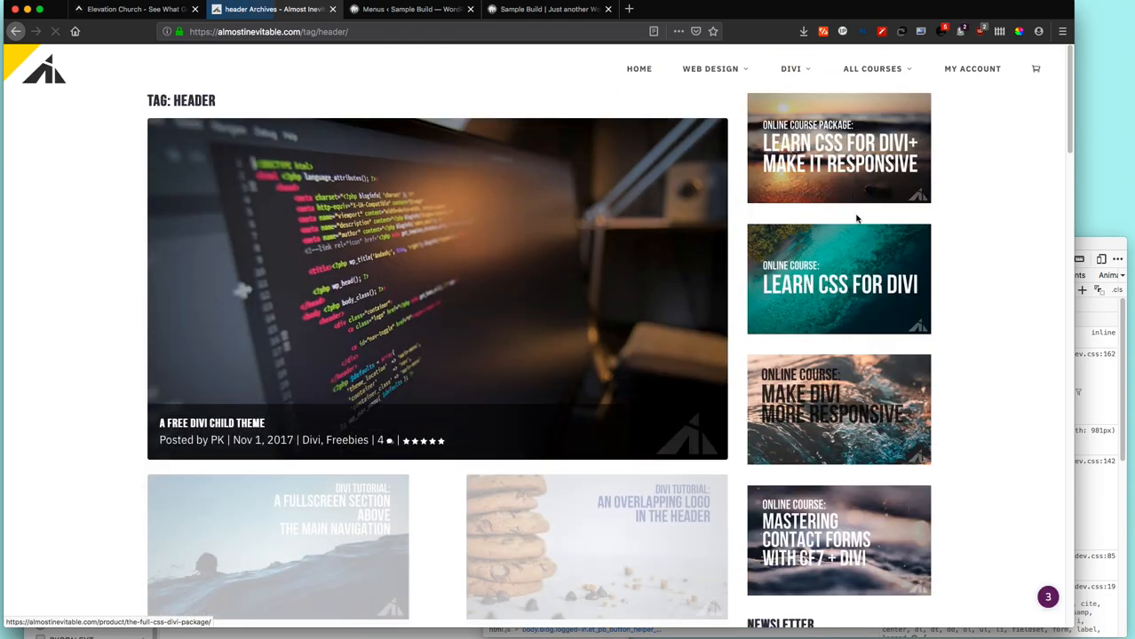
scroll(955, 306, "down", 5)
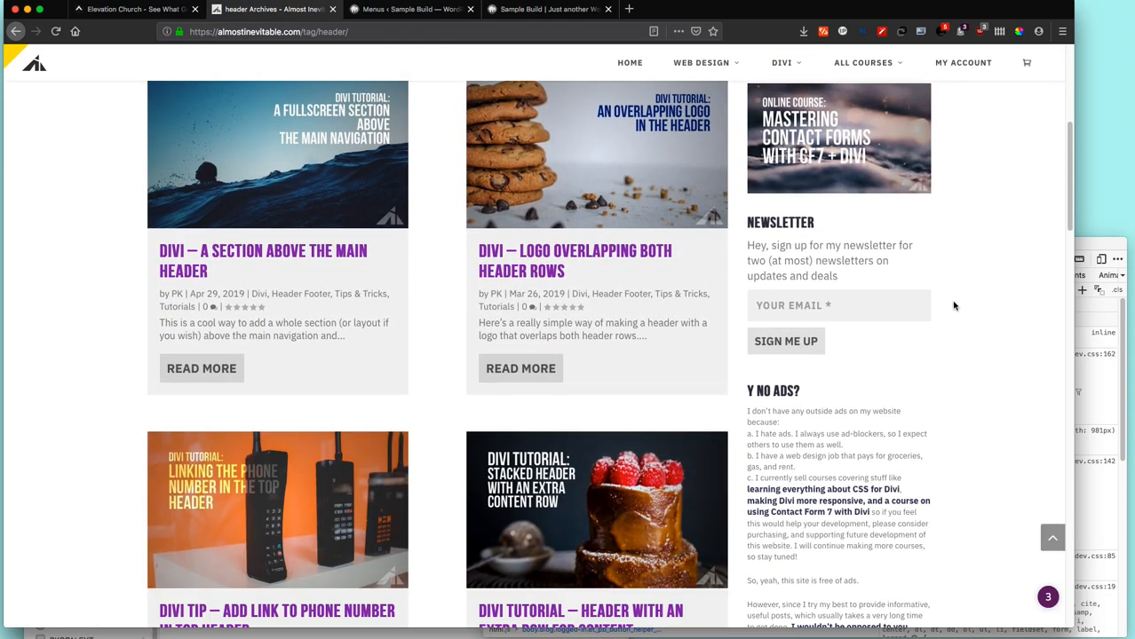
scroll(955, 305, "down", 10)
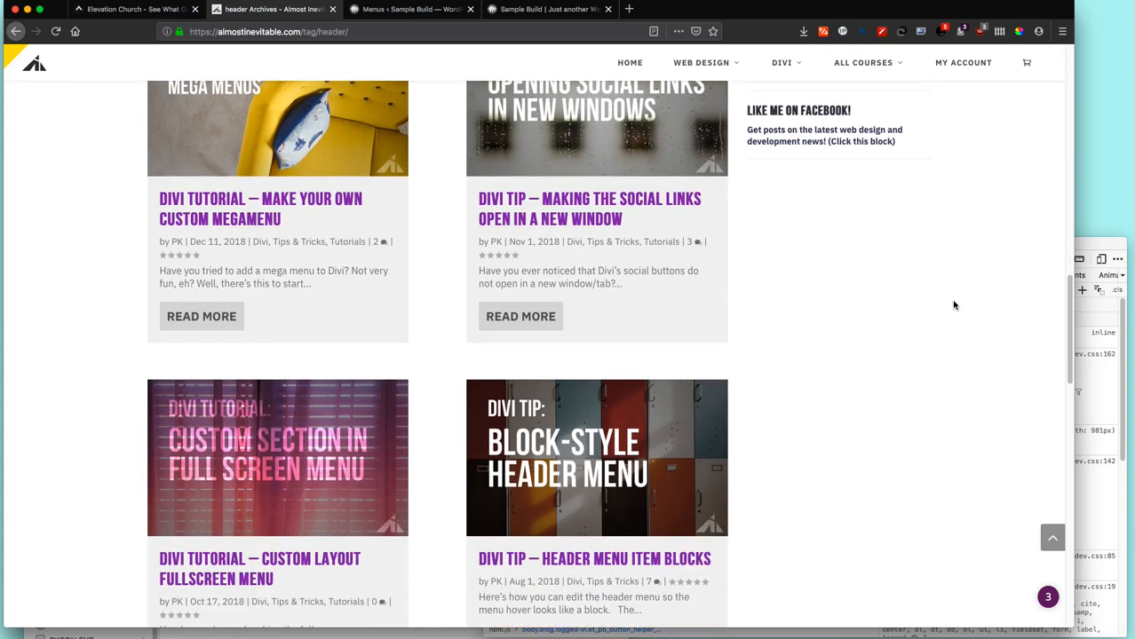
scroll(954, 305, "down", 2)
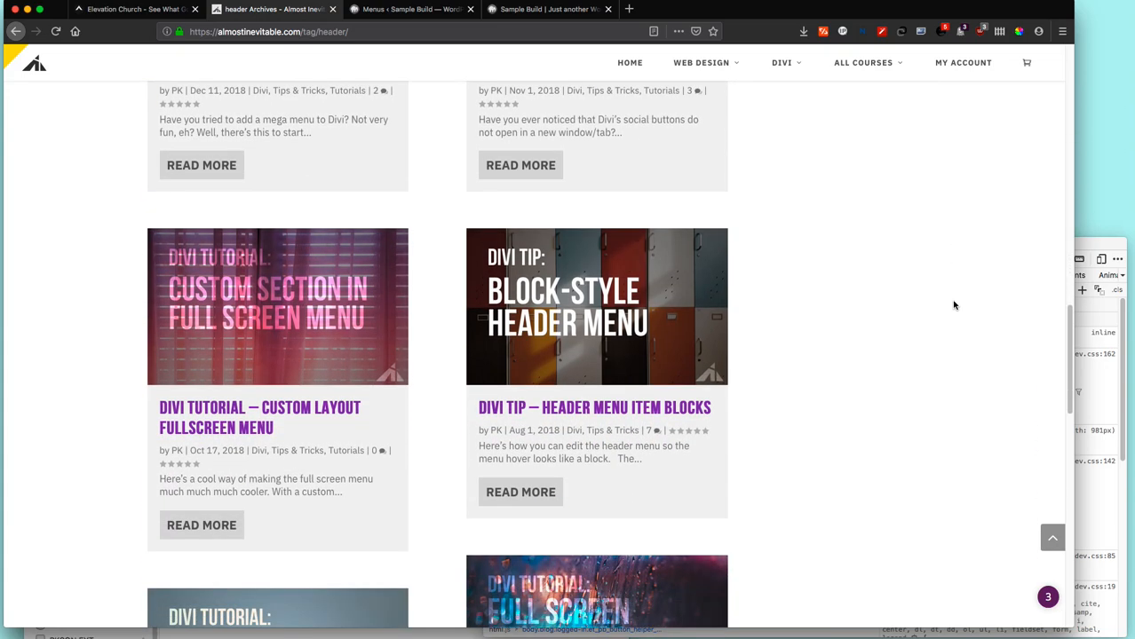
scroll(955, 306, "up", 6)
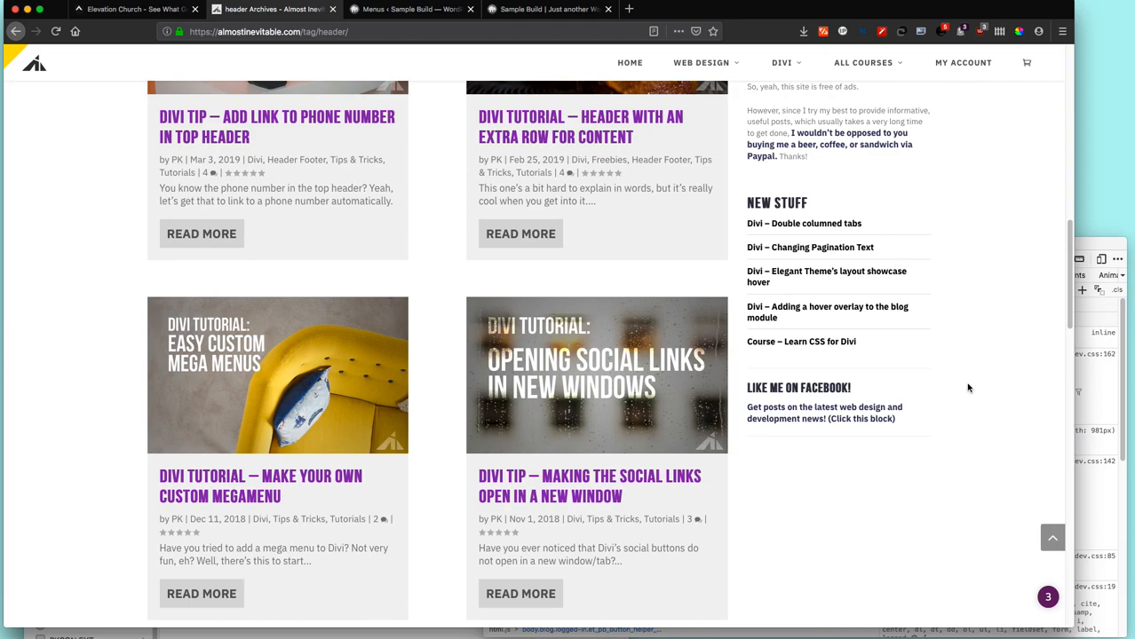
View the site's Facebook page in a new tab, close it, and look back over the header archive.
middle_click(813, 423)
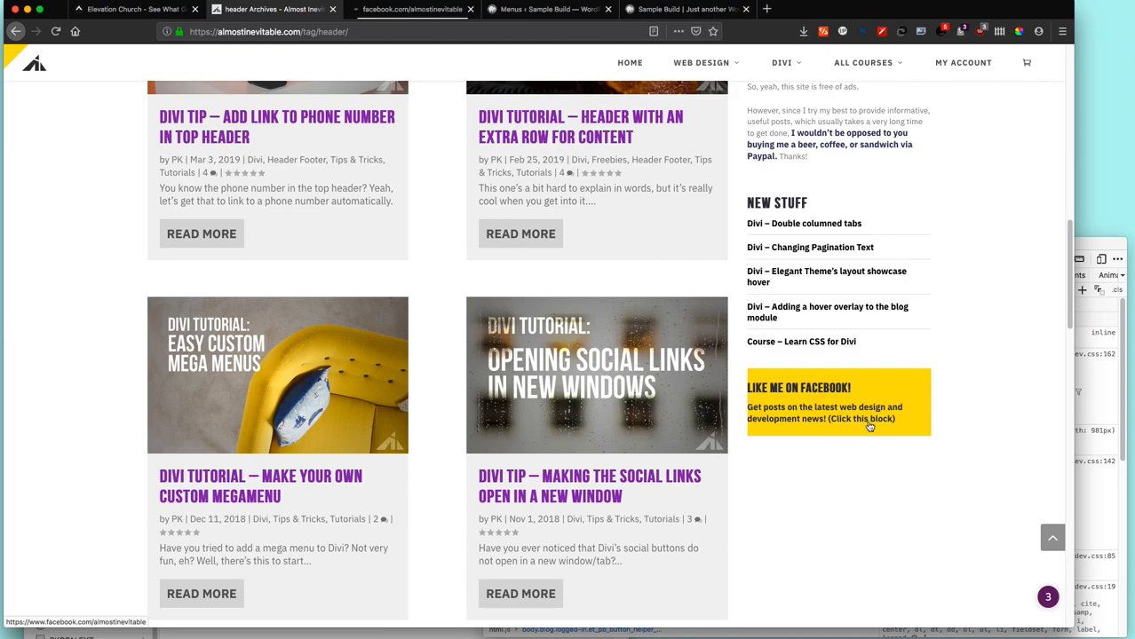
left_click(418, 8)
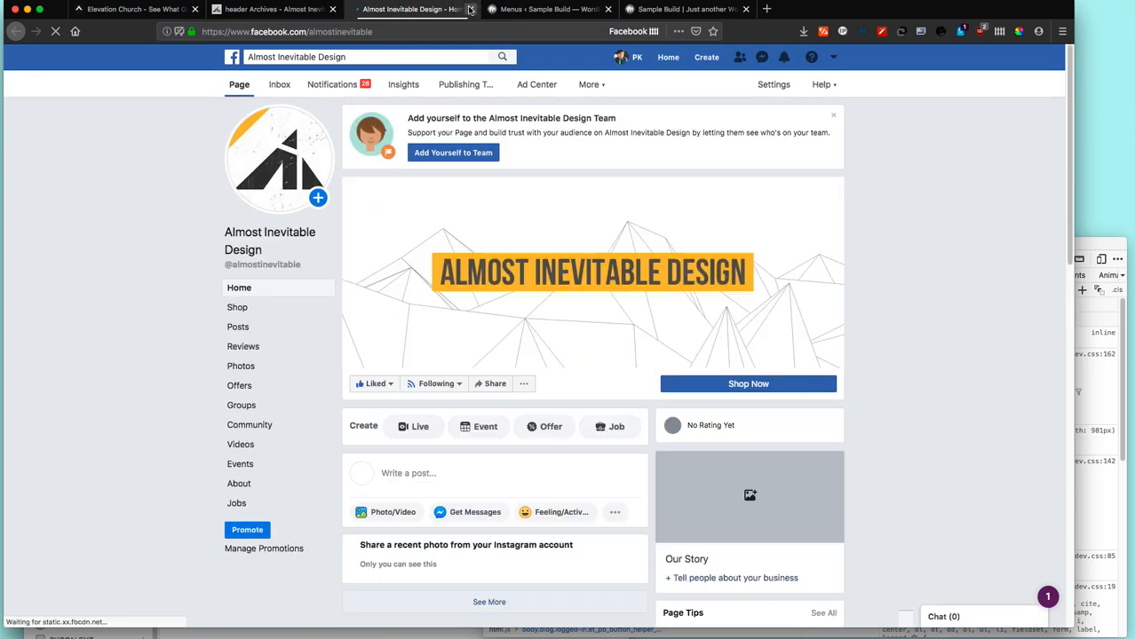
key("super+w")
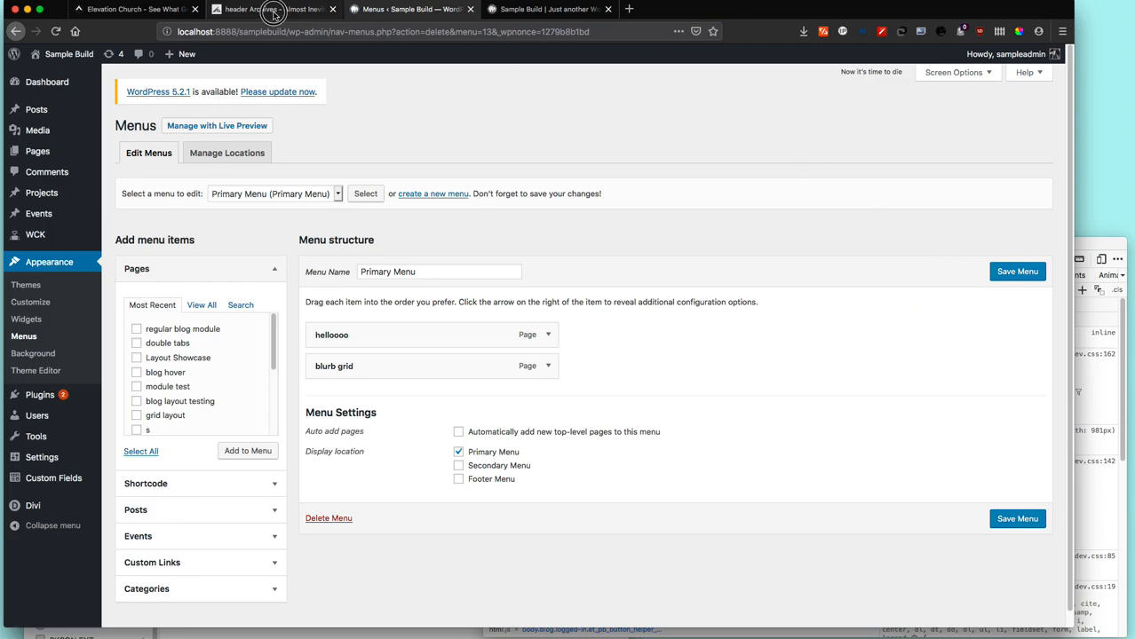
key("ctrl+shift+Tab")
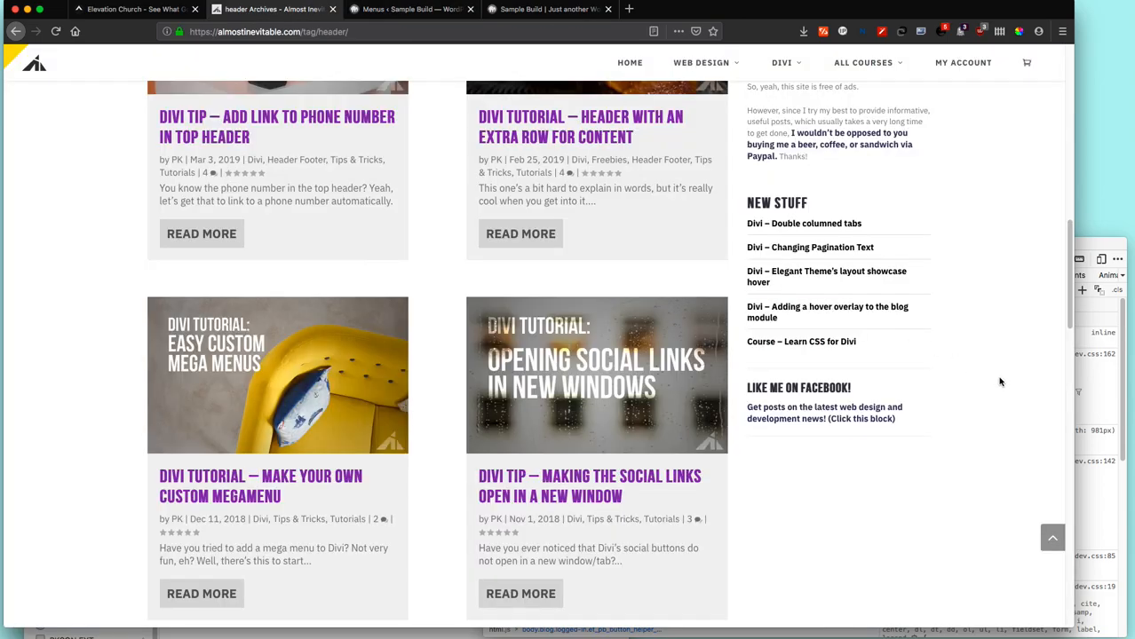
scroll(999, 382, "up", 10)
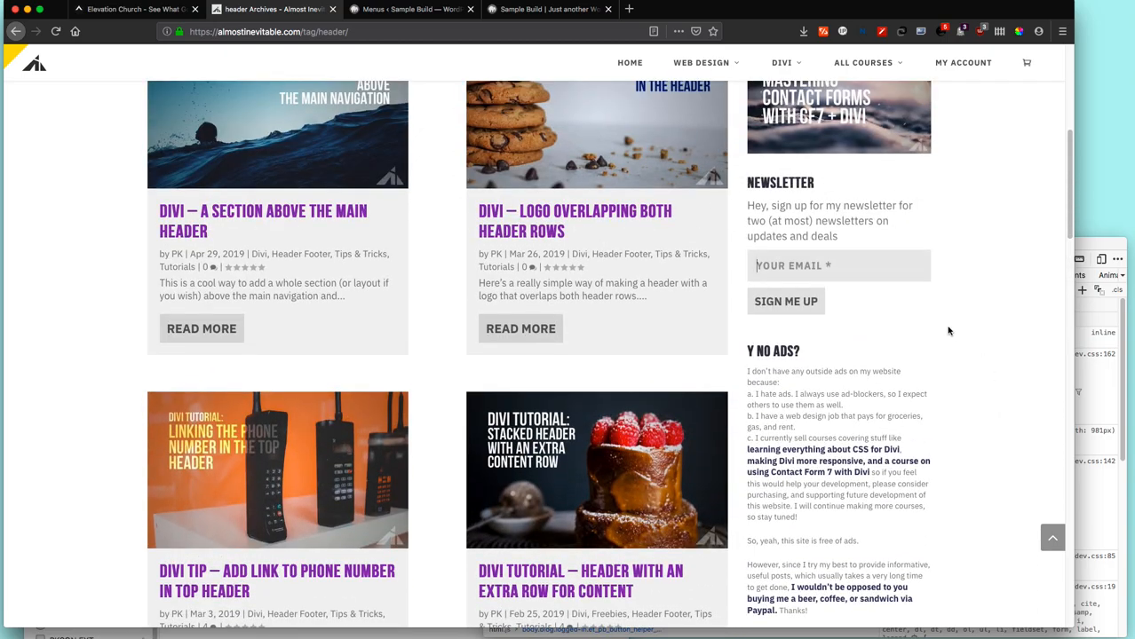
scroll(990, 396, "down", 5)
scroll(993, 396, "down", 5)
scroll(933, 494, "up", 15)
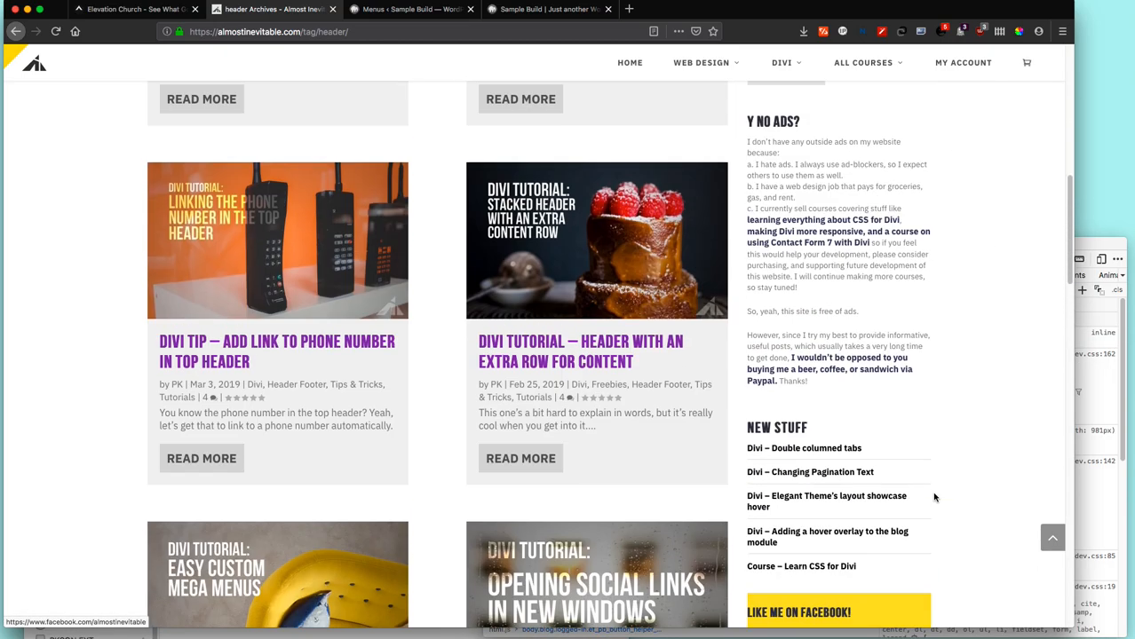
scroll(992, 500, "up", 3)
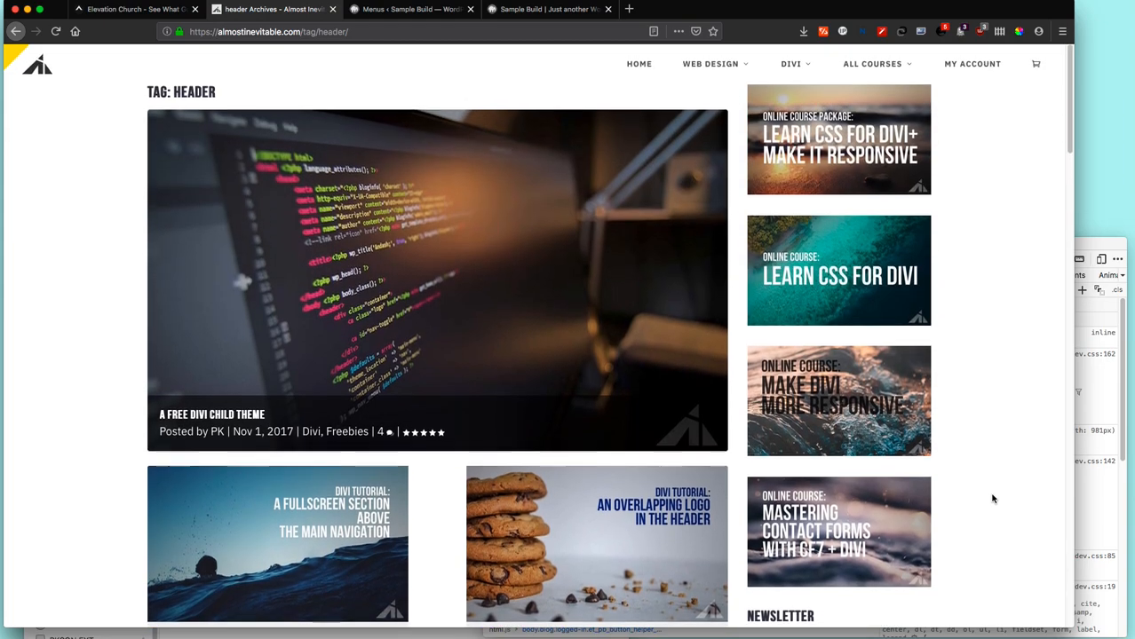
scroll(679, 481, "down", 4)
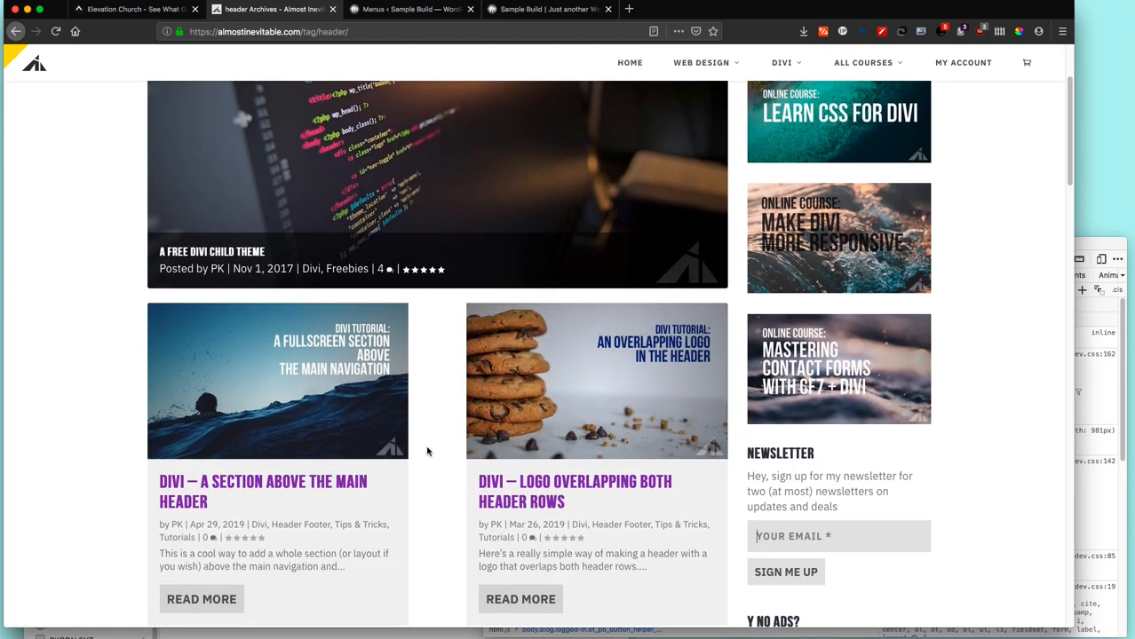
Examine the Elevation Church site's header and its slide-in side menu, and close the site when done.
left_click(135, 10)
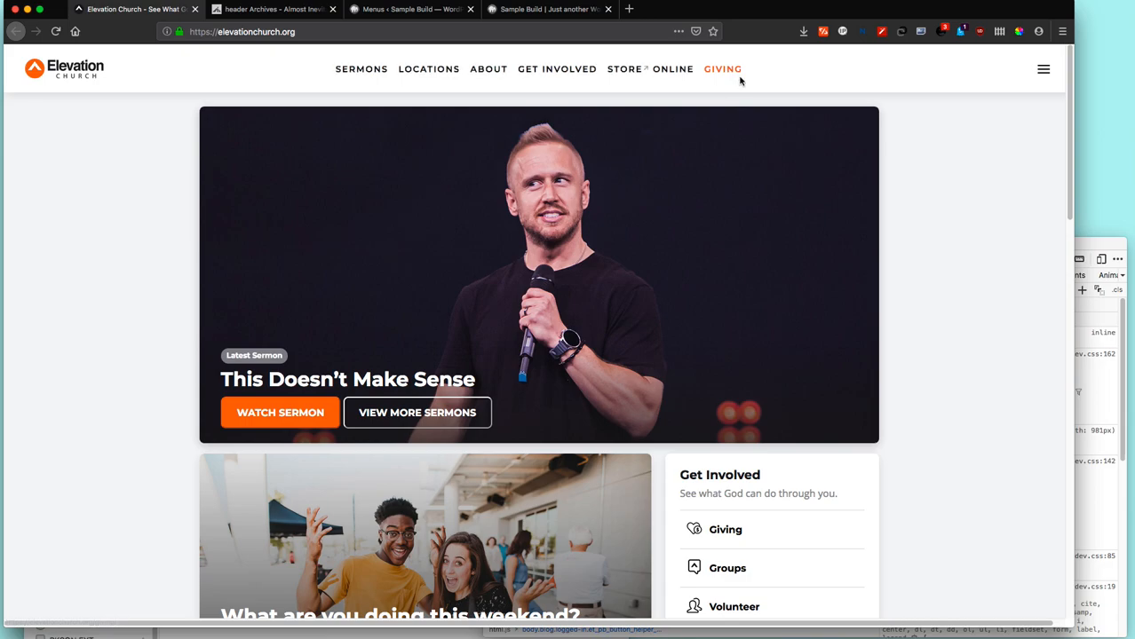
left_click(1045, 75)
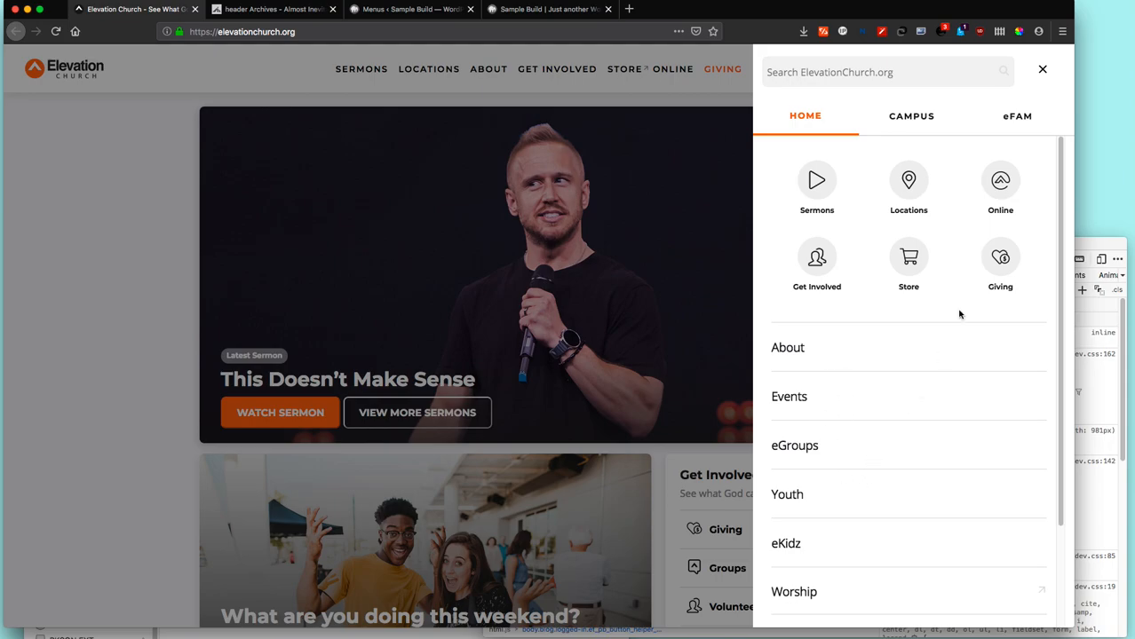
left_click(1045, 72)
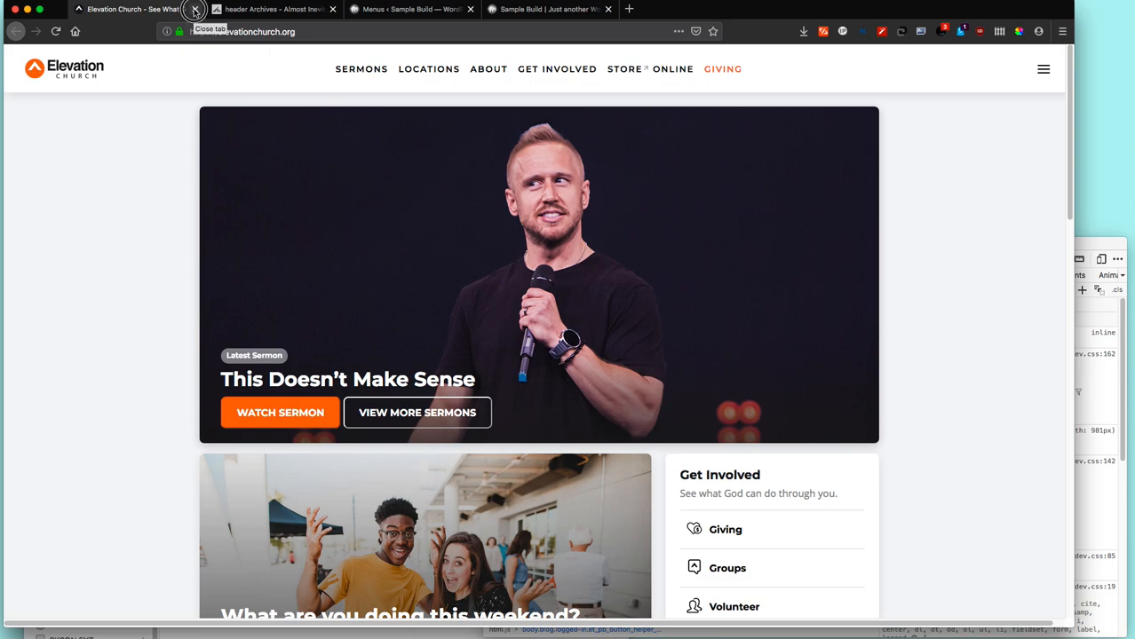
left_click(194, 11)
Remove the helloooo and blurb grid pages from the Primary Menu in the Sample Build site's menu editor.
left_click(247, 11)
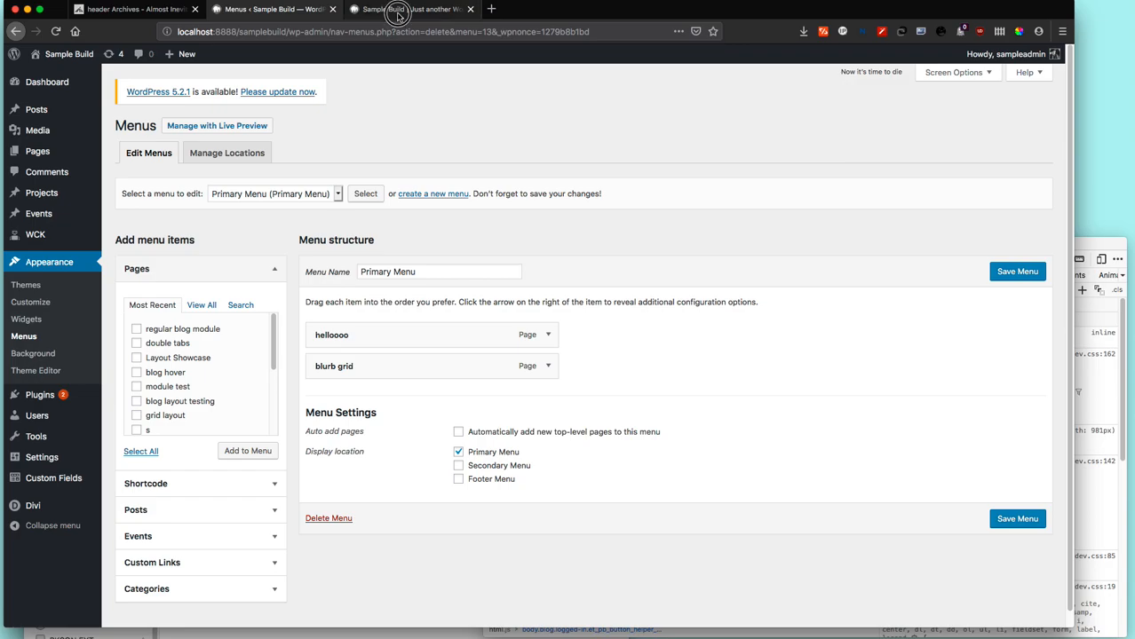
left_click(408, 9)
left_click(271, 9)
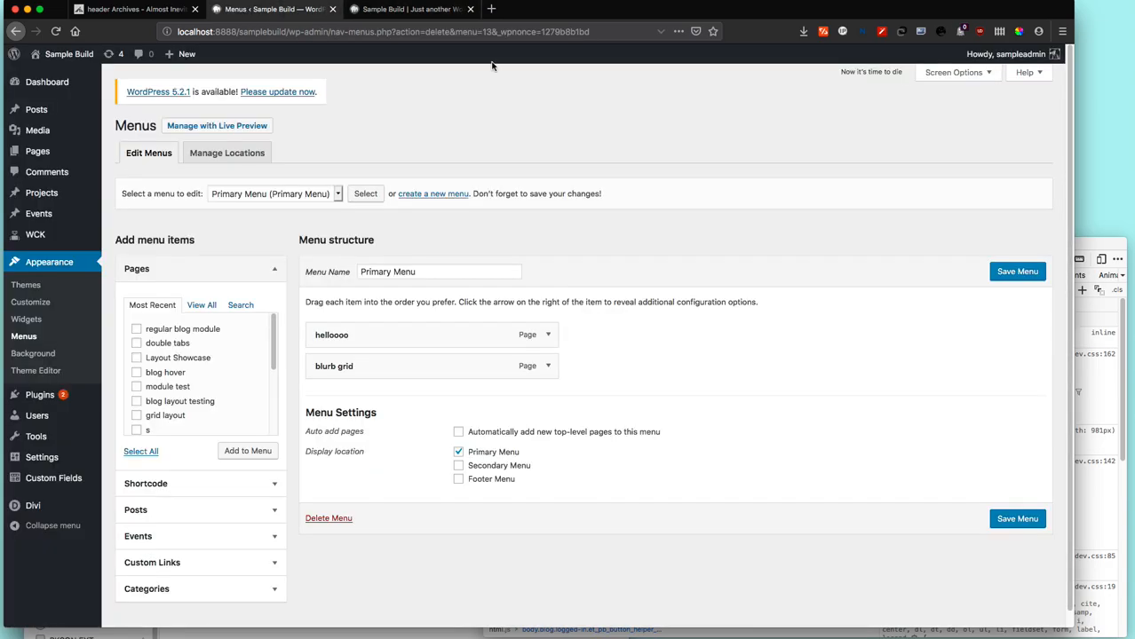
left_click(548, 335)
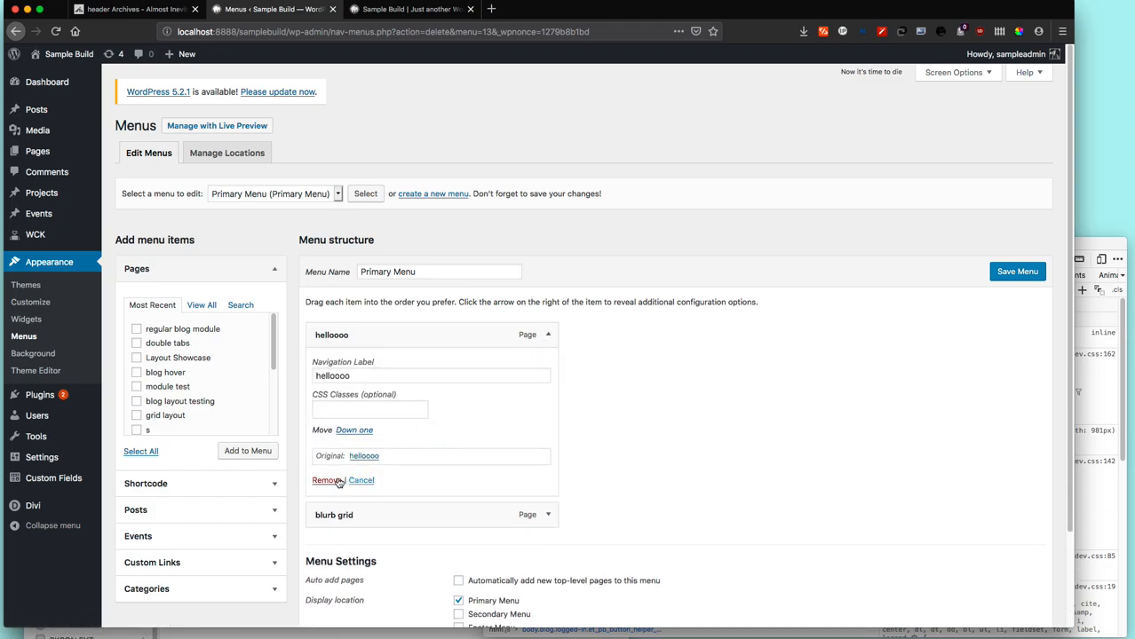
left_click(327, 479)
left_click(547, 335)
left_click(329, 464)
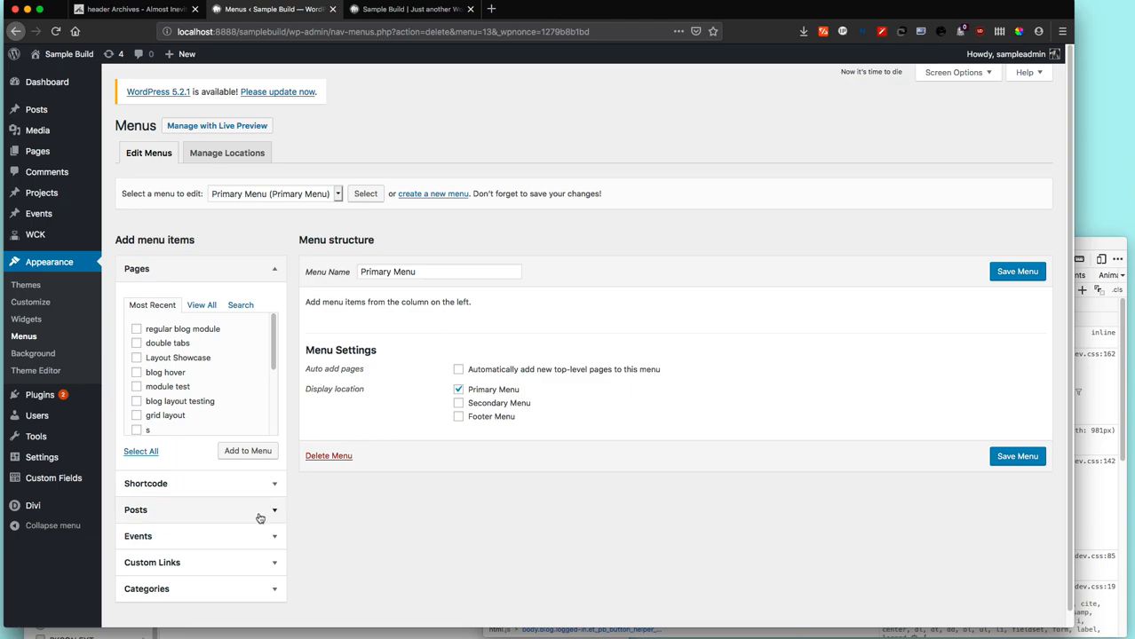
Add a custom link to the Primary Menu with the URL "item one" and the link text "#".
left_click(275, 564)
triple_click(217, 419)
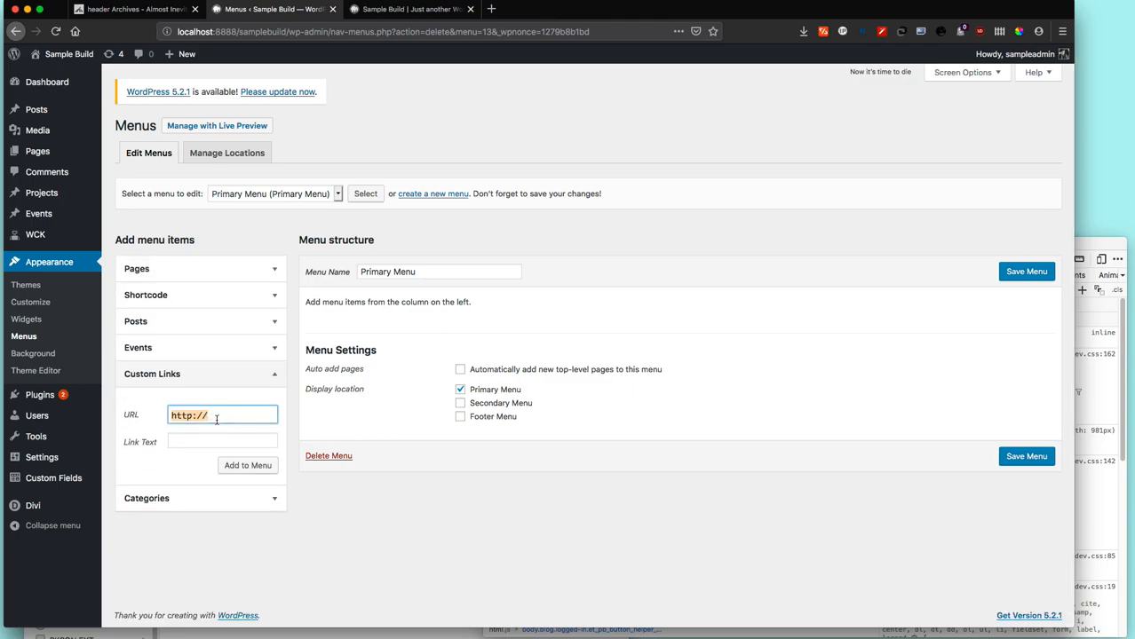
type("one")
key("super+a")
type("item one")
key("Tab")
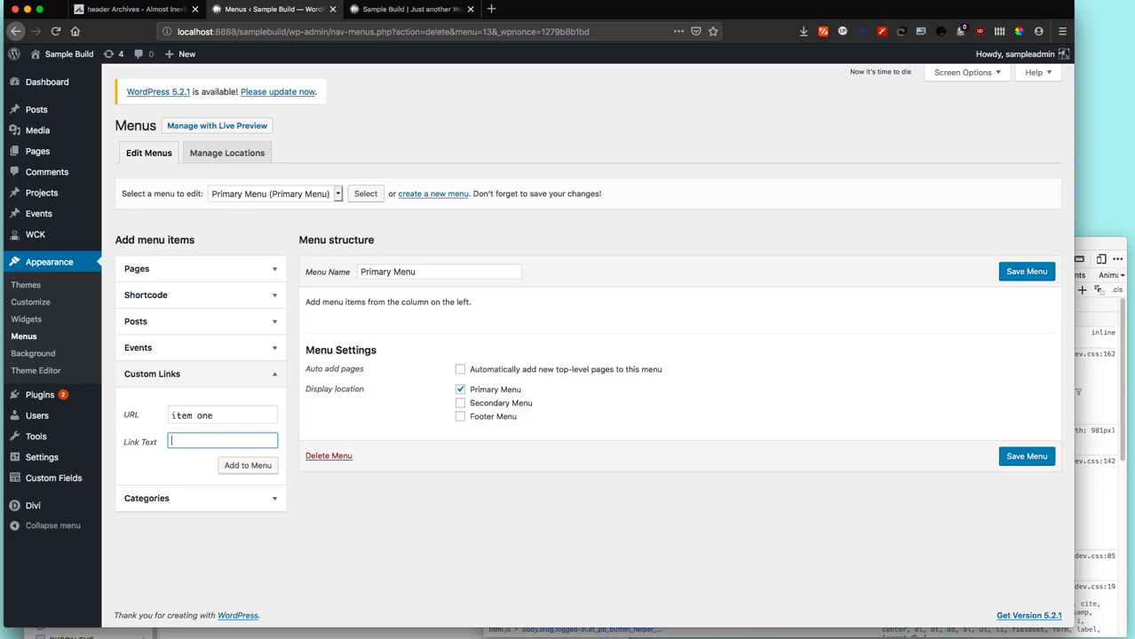
type("#")
key("Return")
Add a second custom link to the Primary Menu with the URL "item two" and the link text "#".
left_click(220, 415)
key("super+a")
type("o")
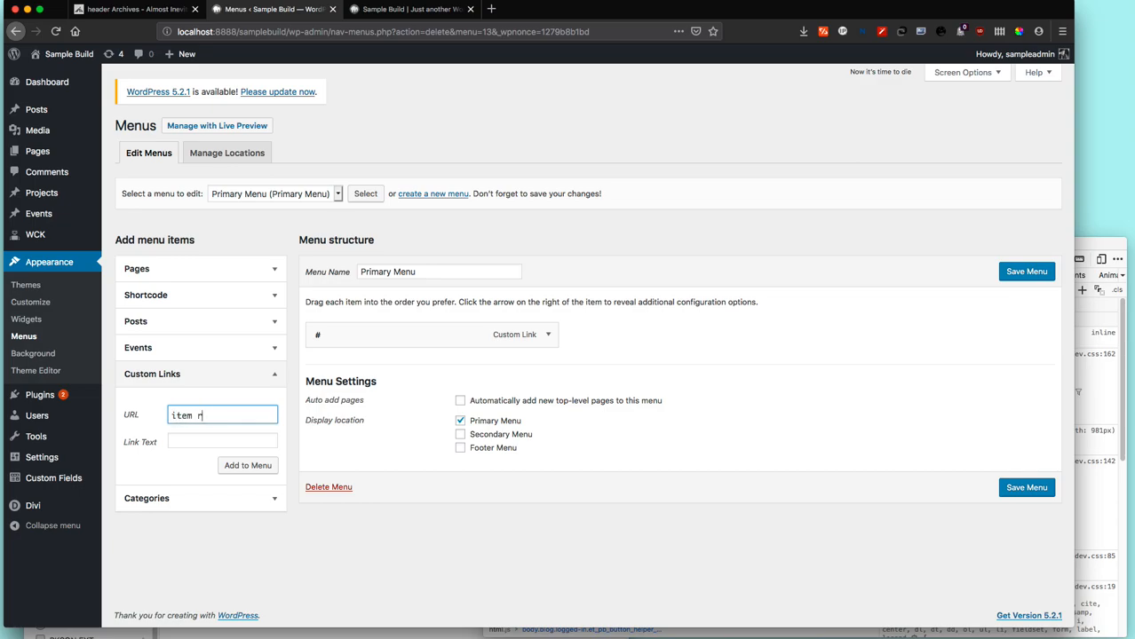
key("BackSpace")
key("BackSpace")
key("Tab")
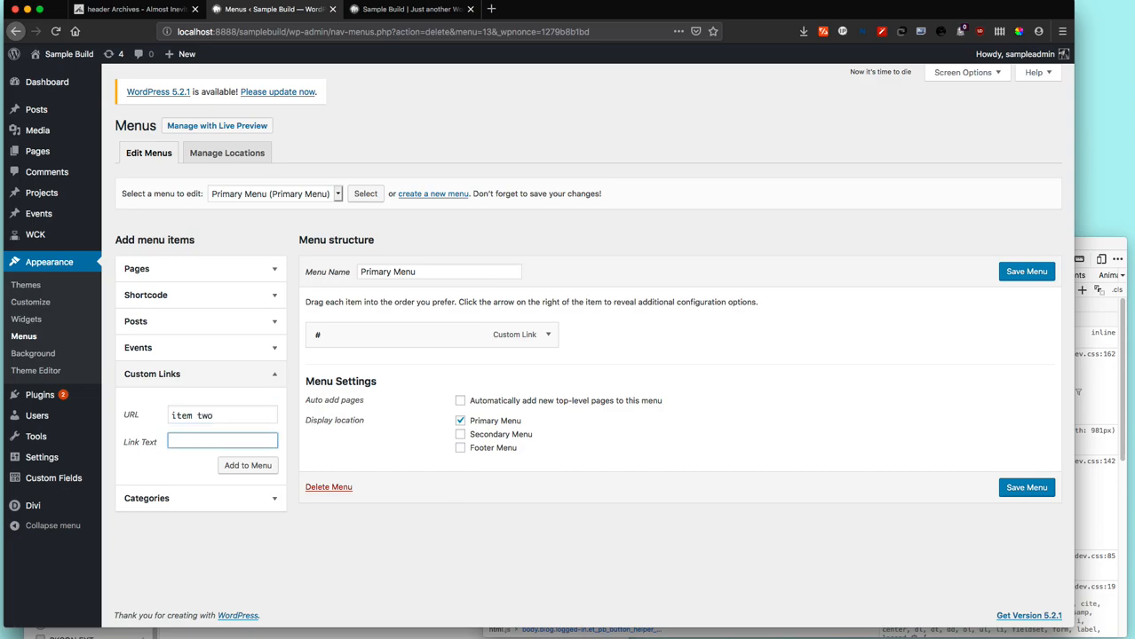
key("Return")
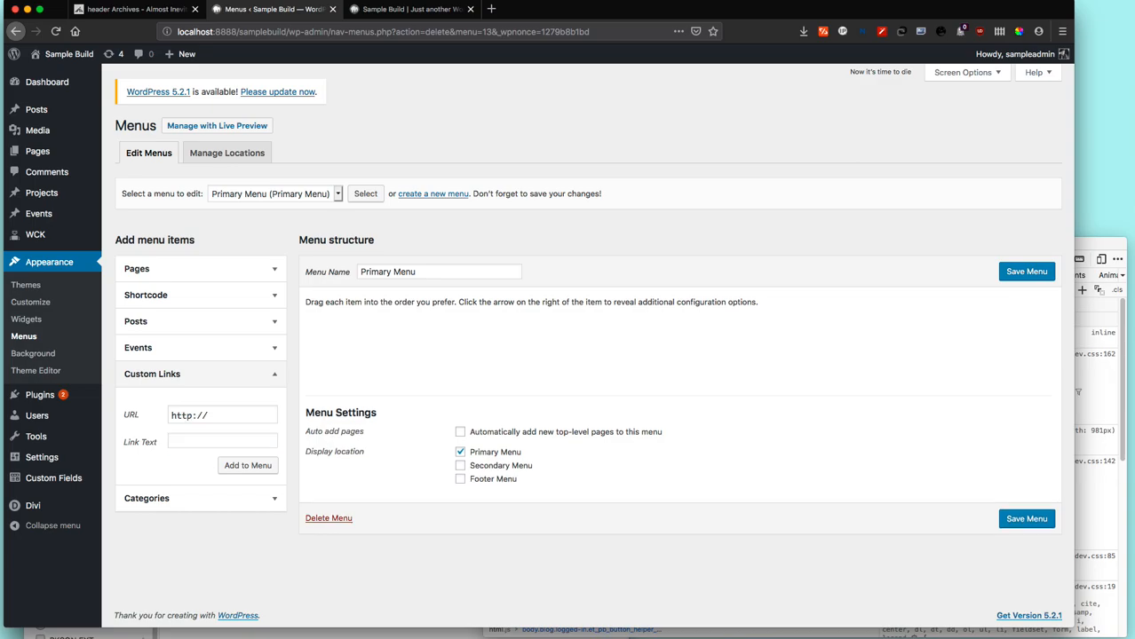
Change the first custom link's URL to "#" and its navigation label to "item one".
left_click(548, 335)
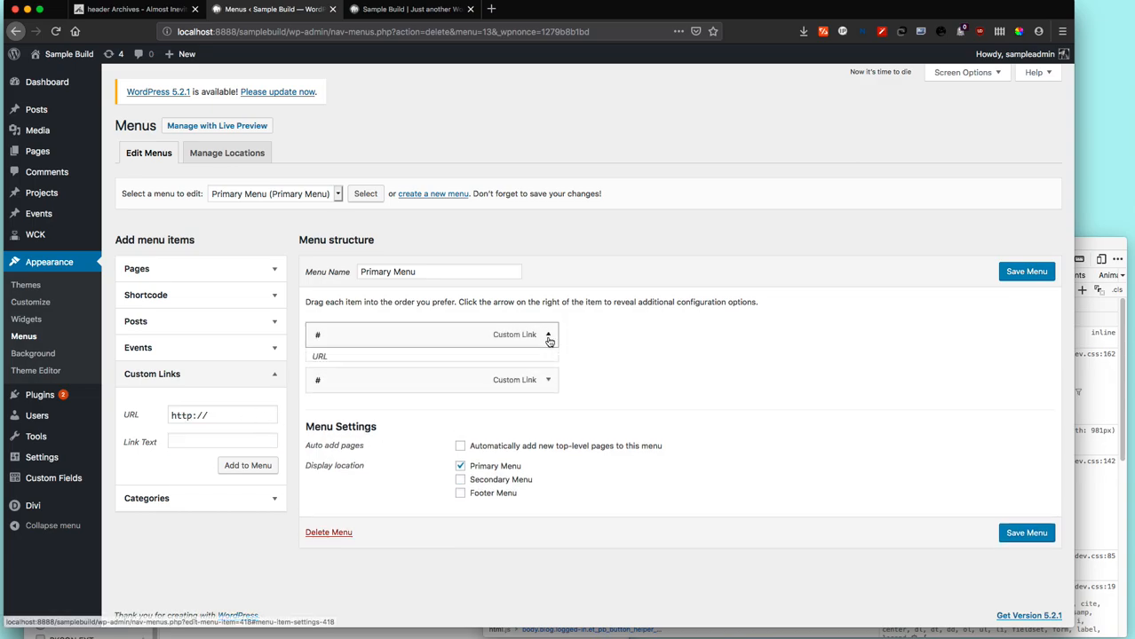
left_click_drag(372, 378, 414, 375)
triple_click(413, 375)
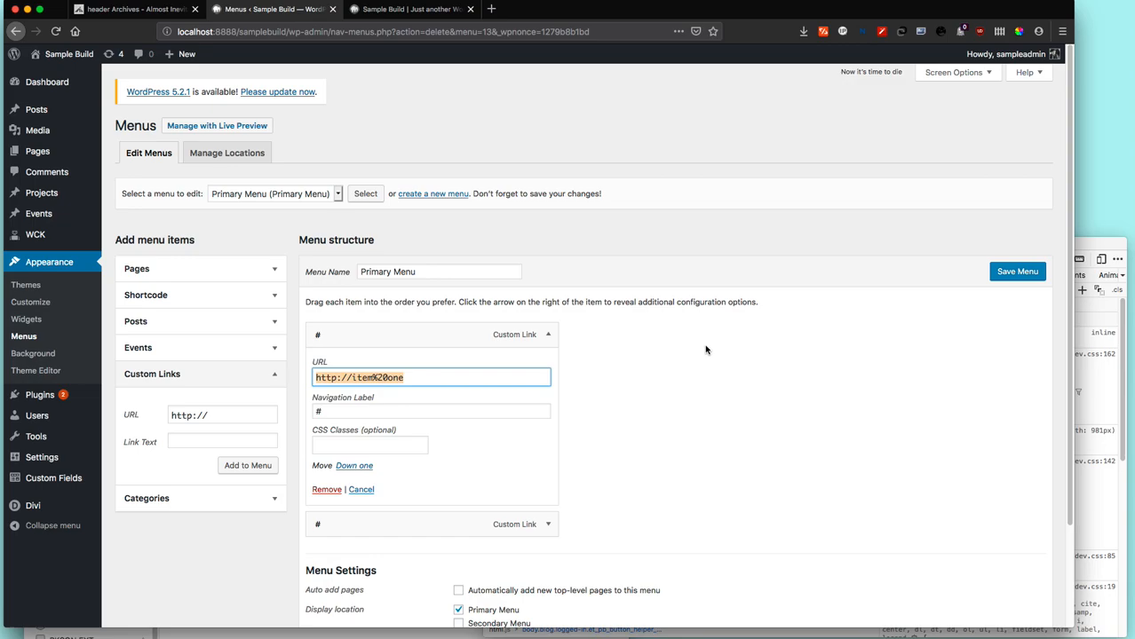
type("#")
key("Tab")
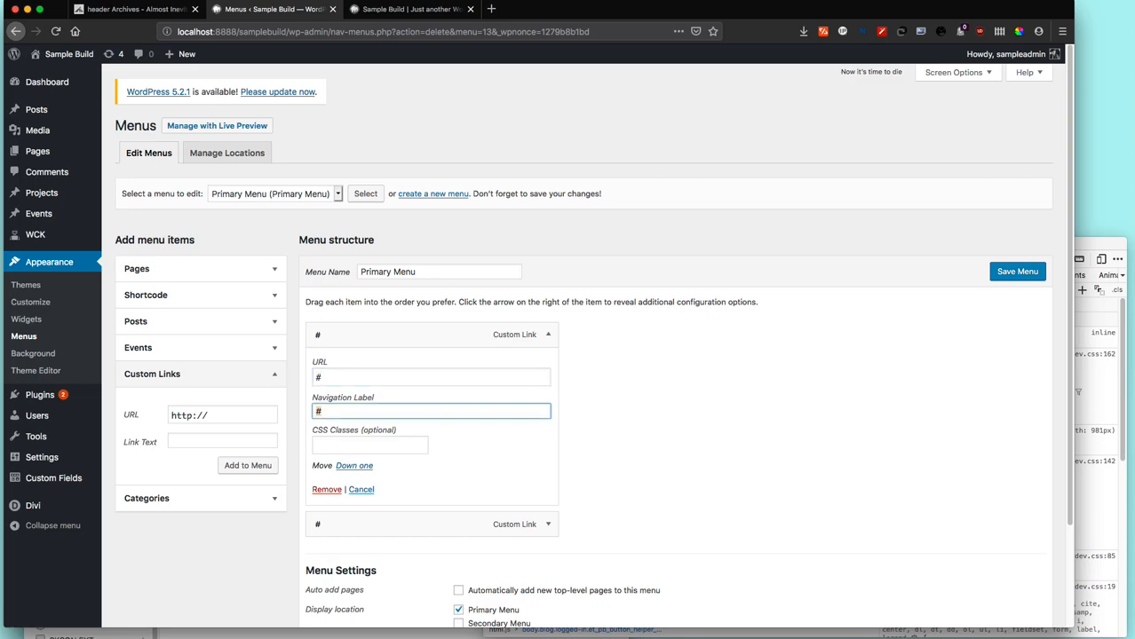
type("item one")
scroll(592, 516, "down", 1)
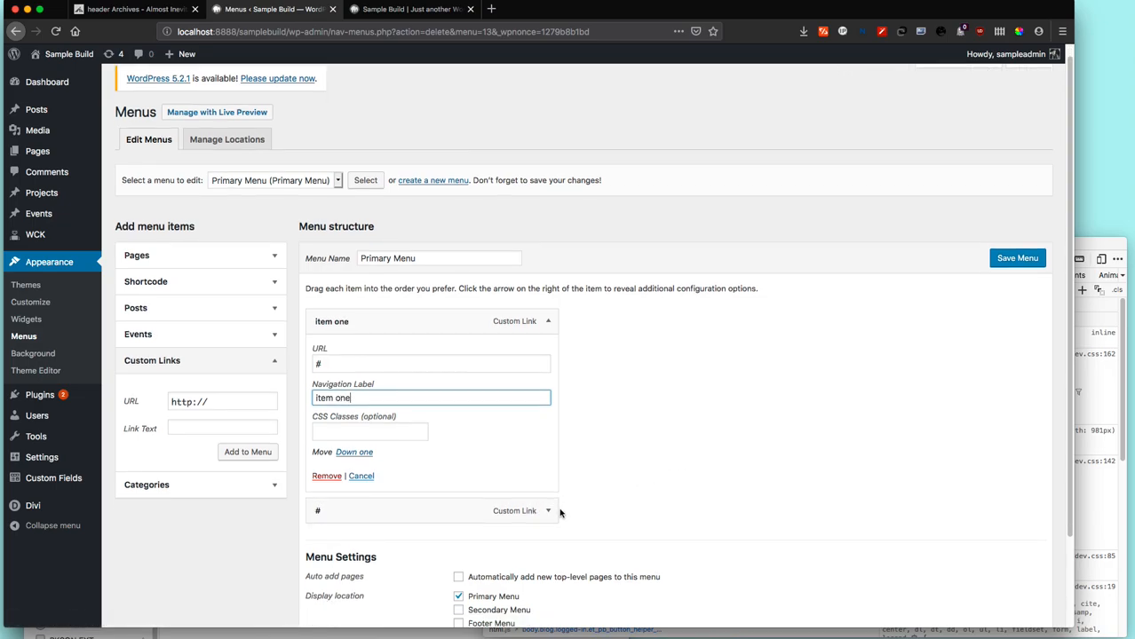
Change the second custom link's URL to "#" and its navigation label to "item two".
left_click(546, 512)
scroll(585, 512, "down", 2)
triple_click(469, 465)
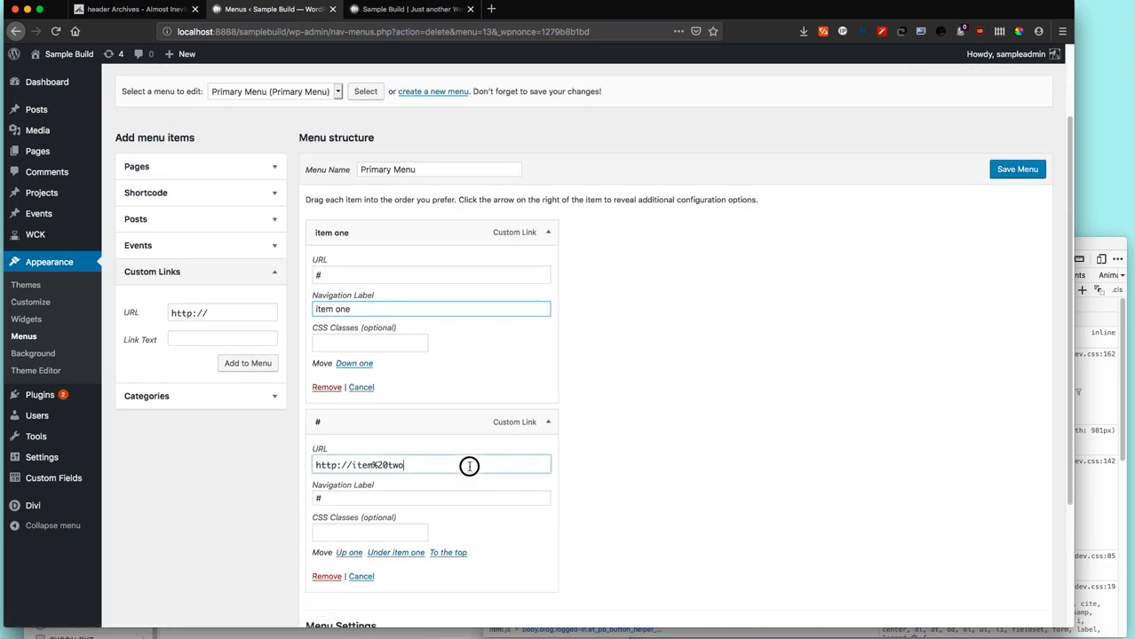
type("#")
key("Tab")
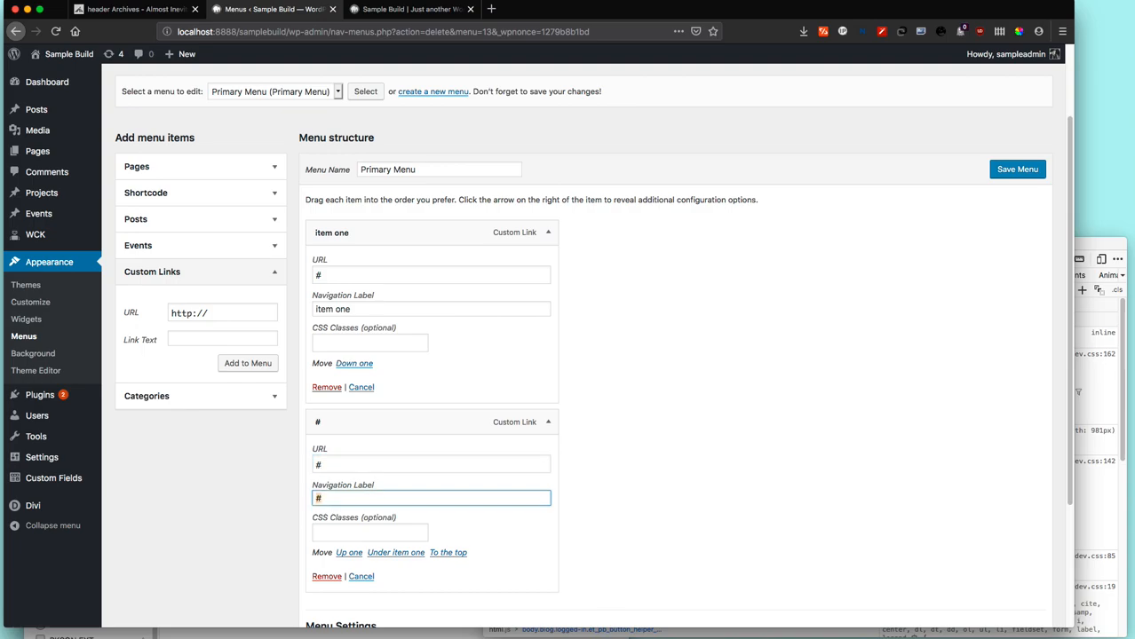
type("item two")
left_click(546, 423)
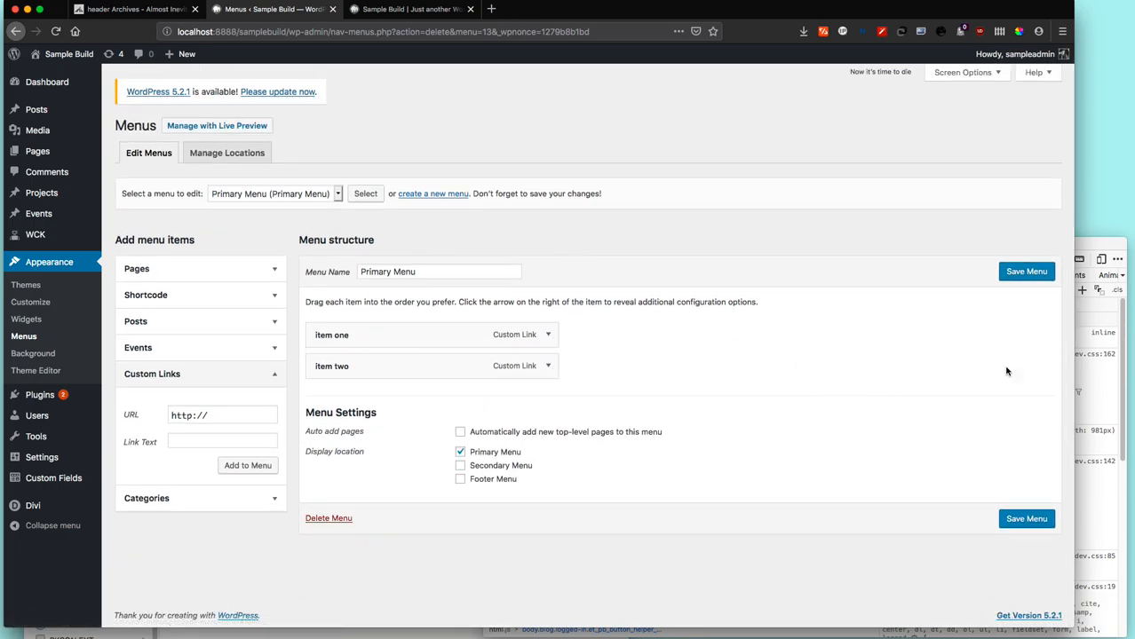
Add the double tabs, blog hover and module test pages to the Primary Menu, saving it for viewing on the Sample Build site.
left_click(227, 269)
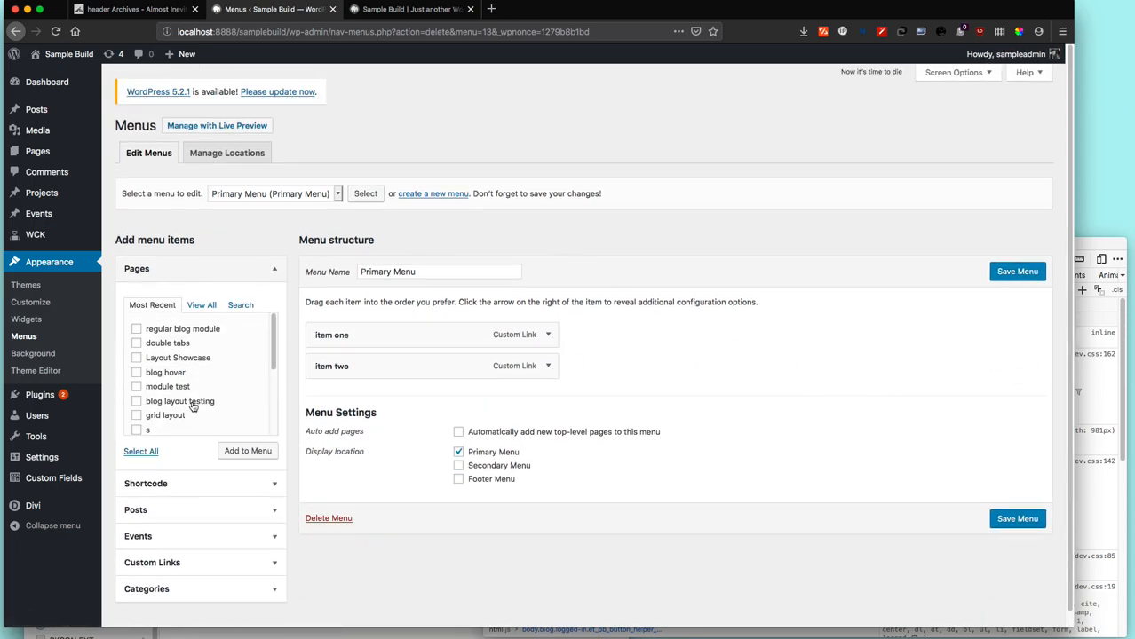
left_click(137, 343)
left_click(136, 374)
left_click(136, 386)
left_click(244, 451)
left_click(1030, 270)
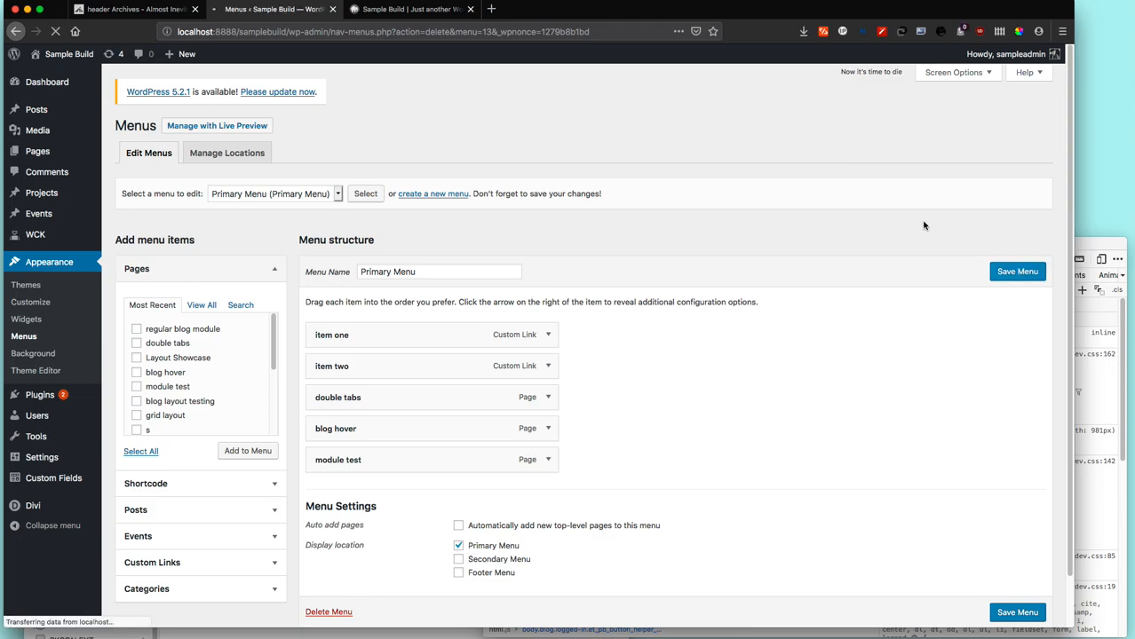
left_click(418, 13)
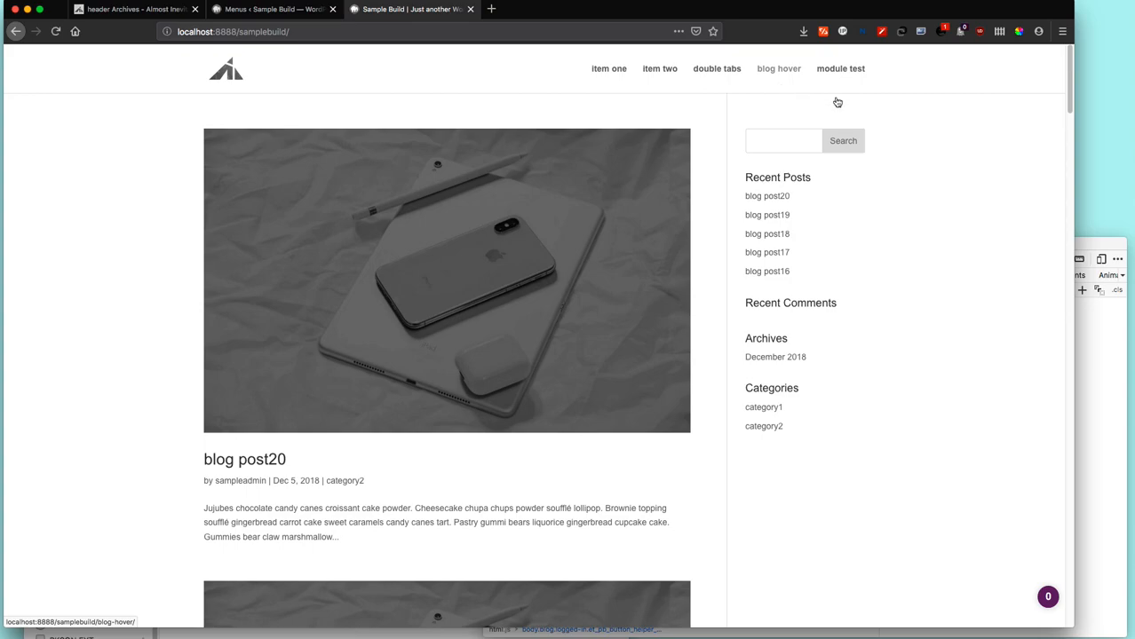
Examine the CSS rules on the "double tabs" link and its parent list item in the Sample Build header menu.
left_click(258, 9)
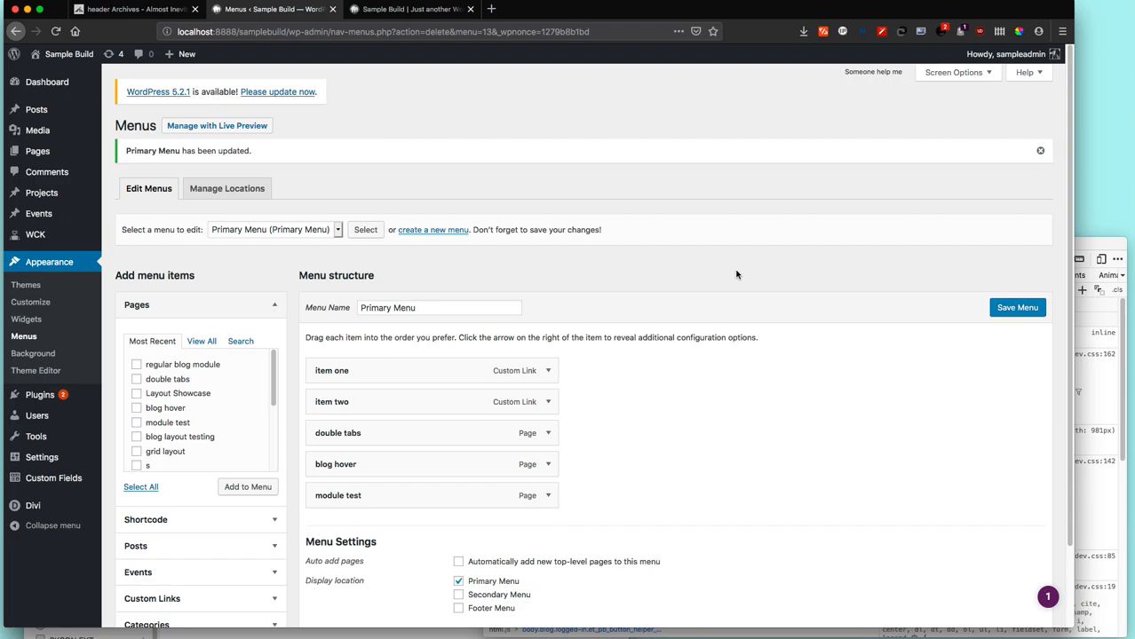
left_click(411, 9)
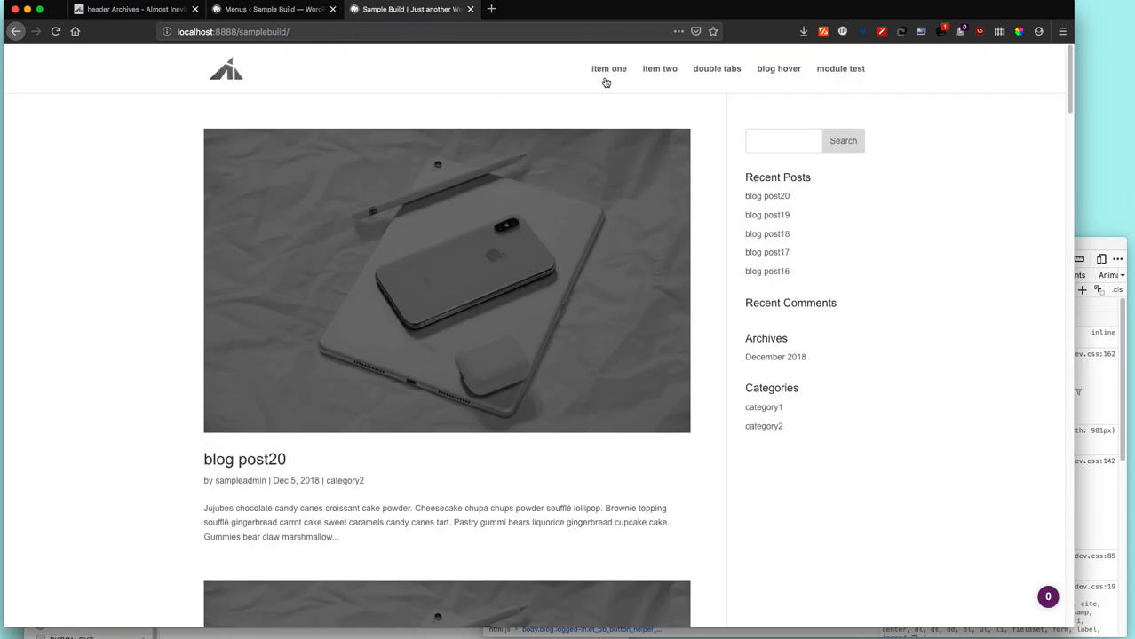
right_click(775, 75)
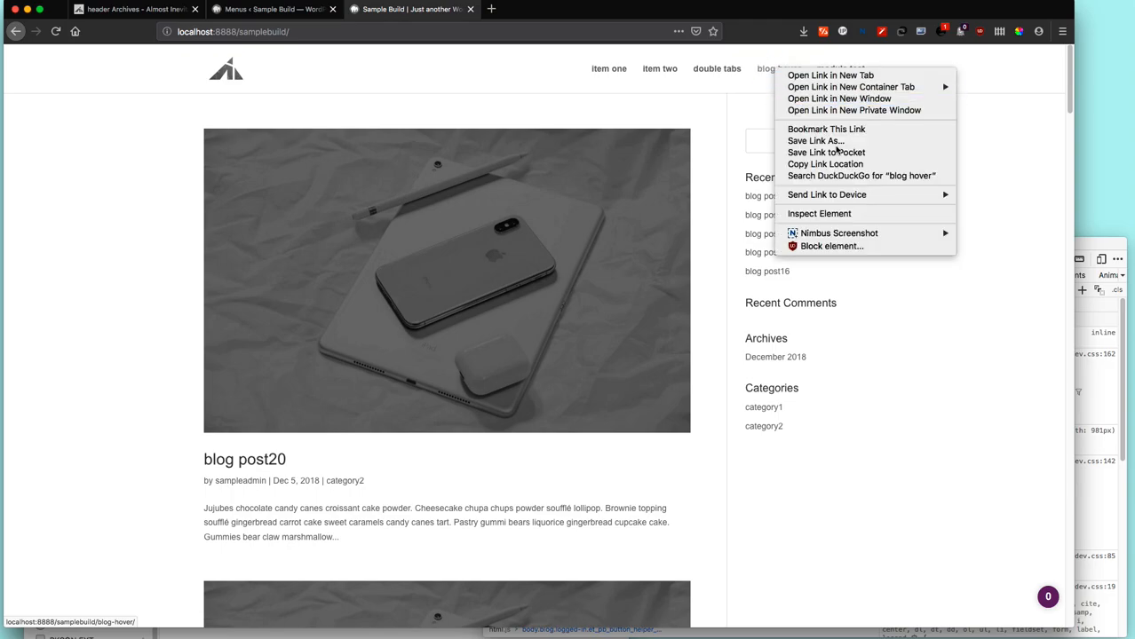
left_click(856, 212)
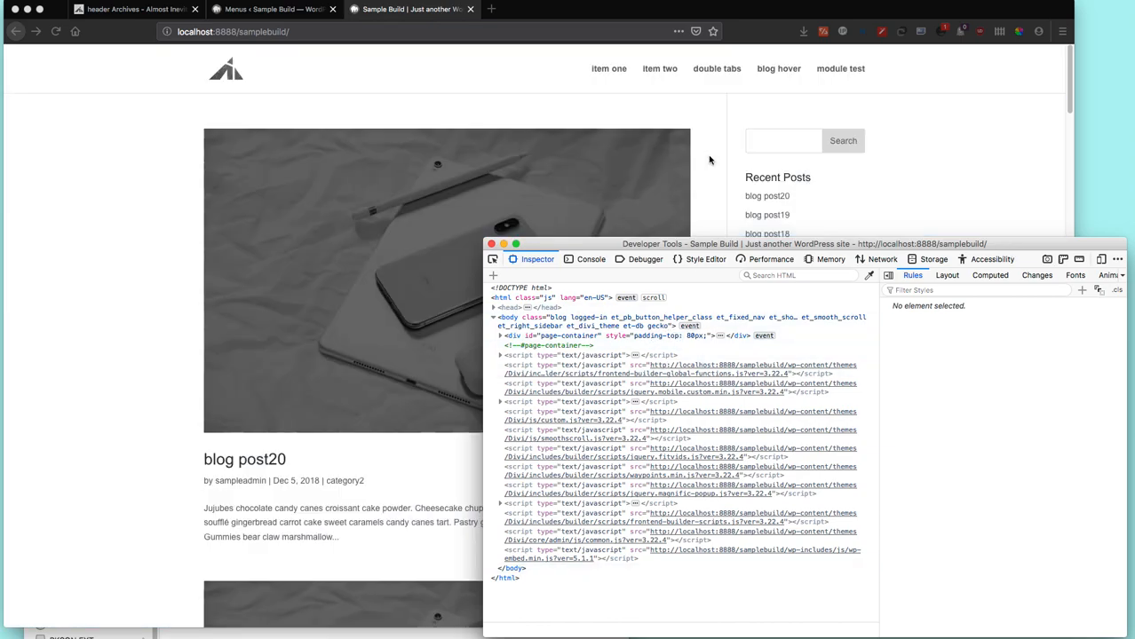
right_click(708, 71)
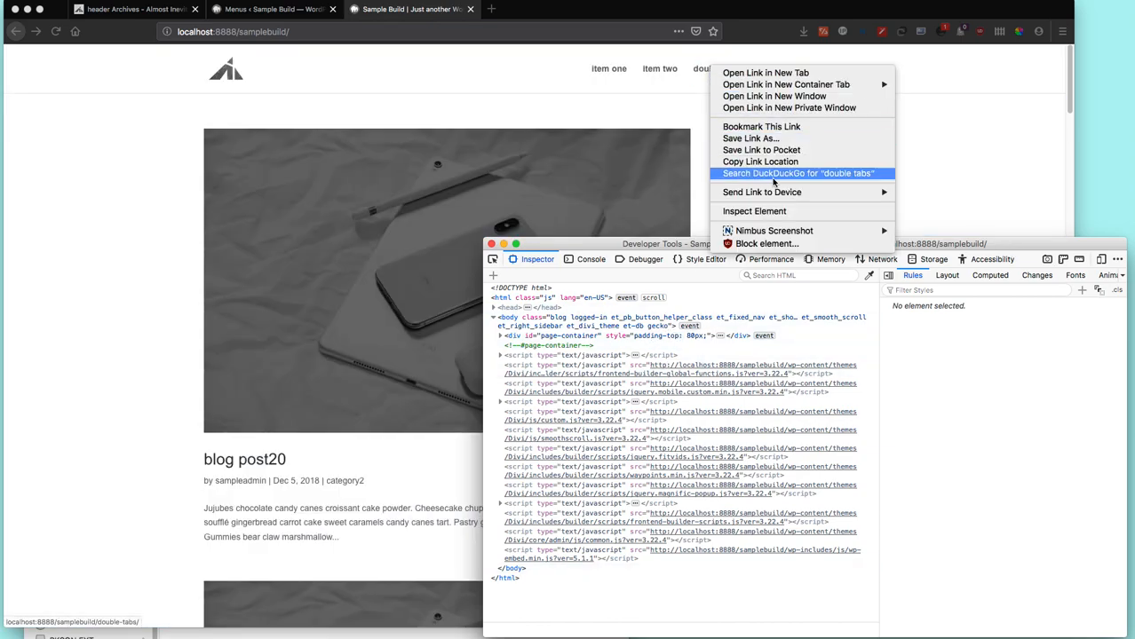
left_click(755, 211)
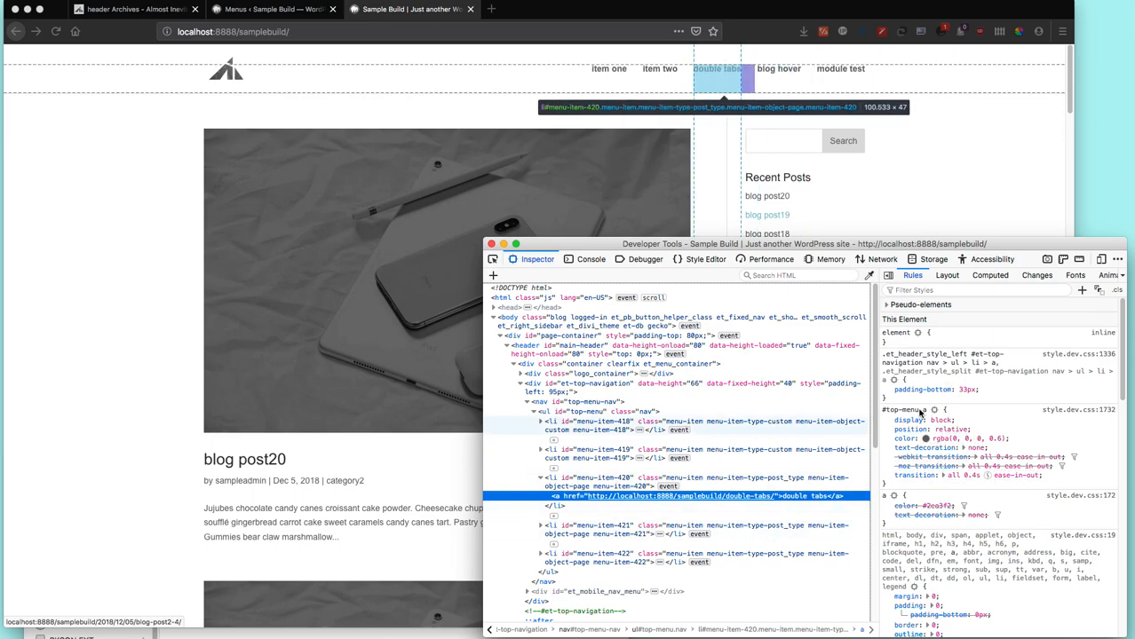
left_click(613, 482)
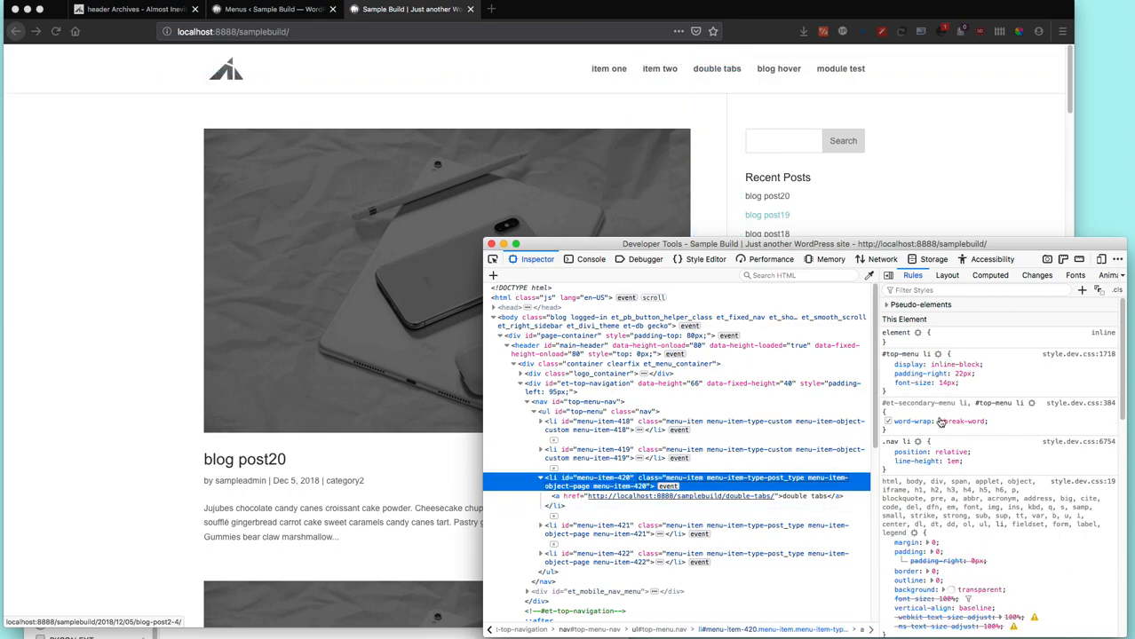
scroll(1001, 475, "down", 1)
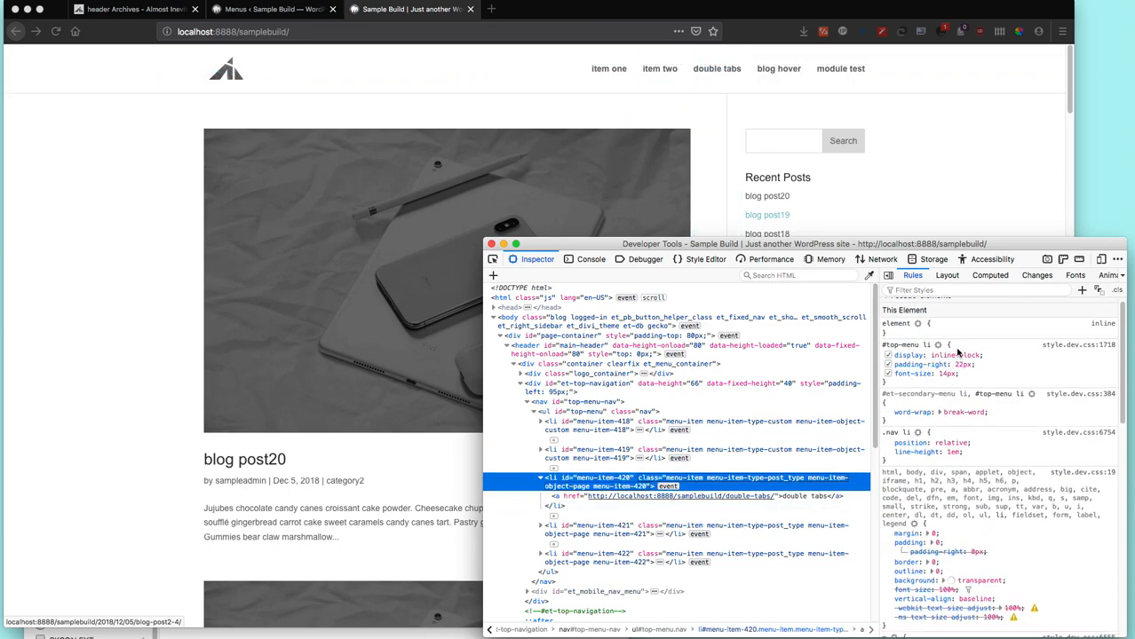
left_click(919, 205)
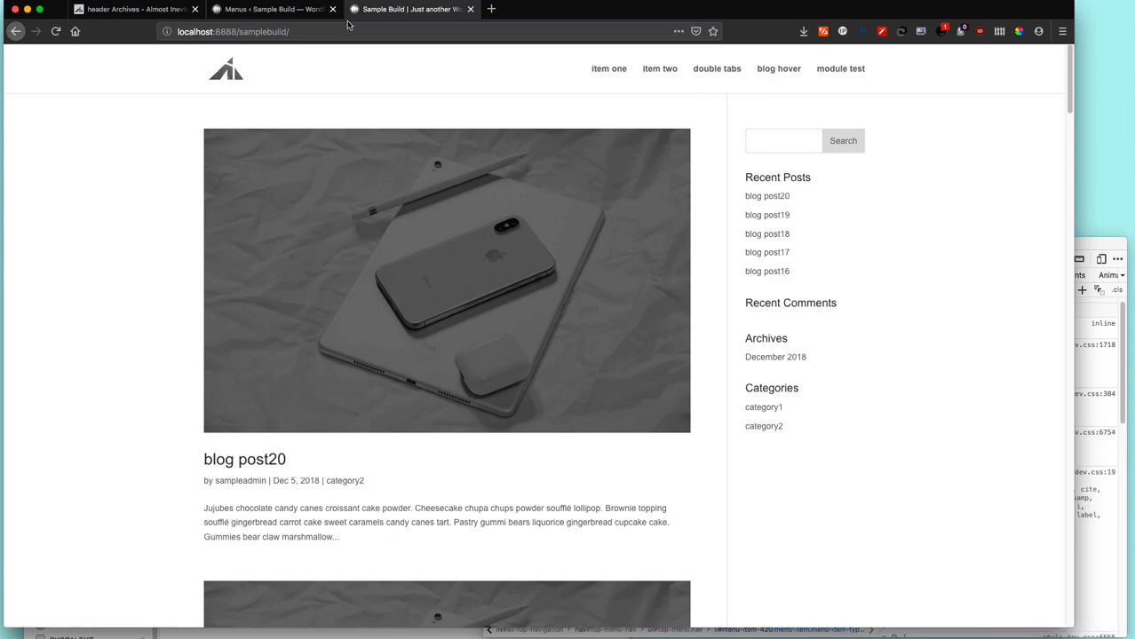
In the theme customizer's Header Format settings, set the header style to Slide In, publish it and close the customizer.
left_click(295, 11)
left_click(69, 303)
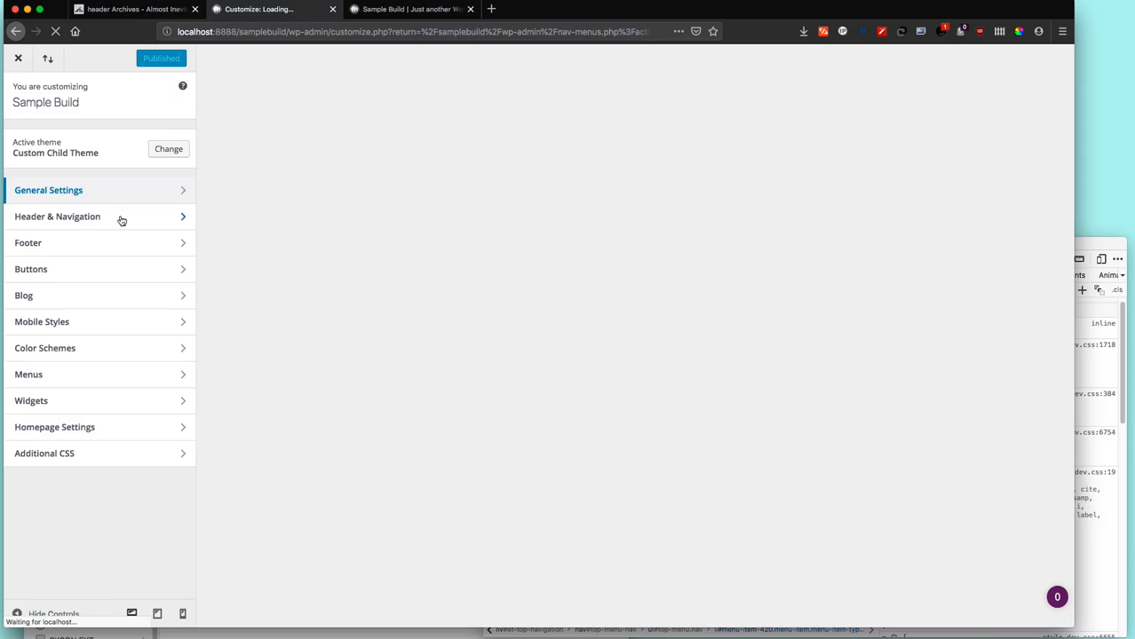
left_click(119, 218)
left_click(90, 143)
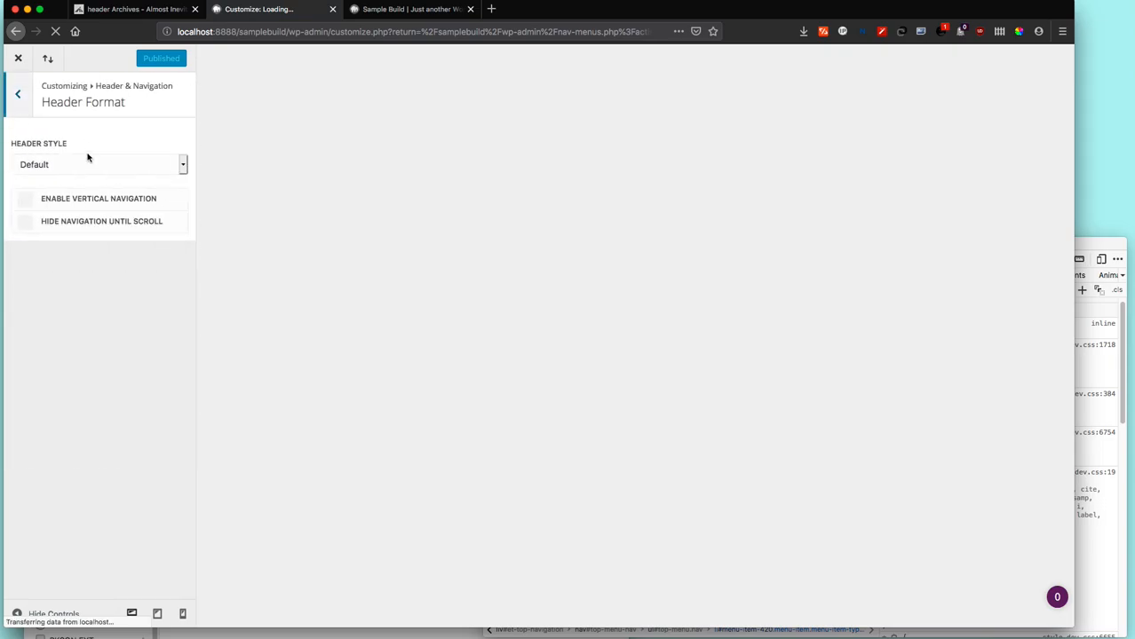
left_click(88, 160)
left_click(86, 192)
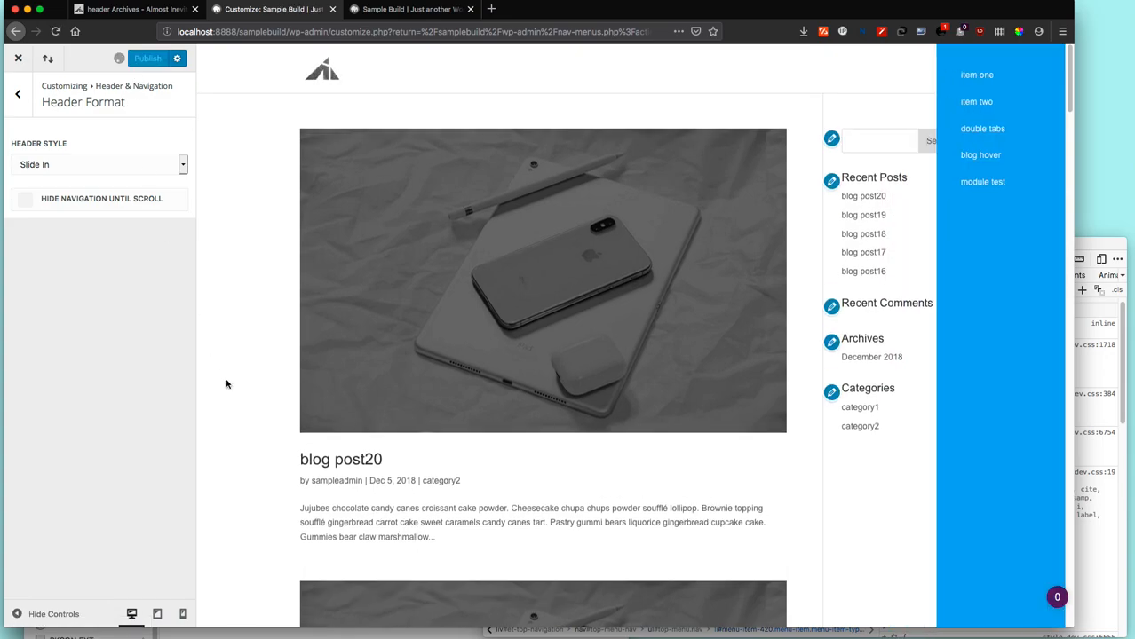
left_click(19, 60)
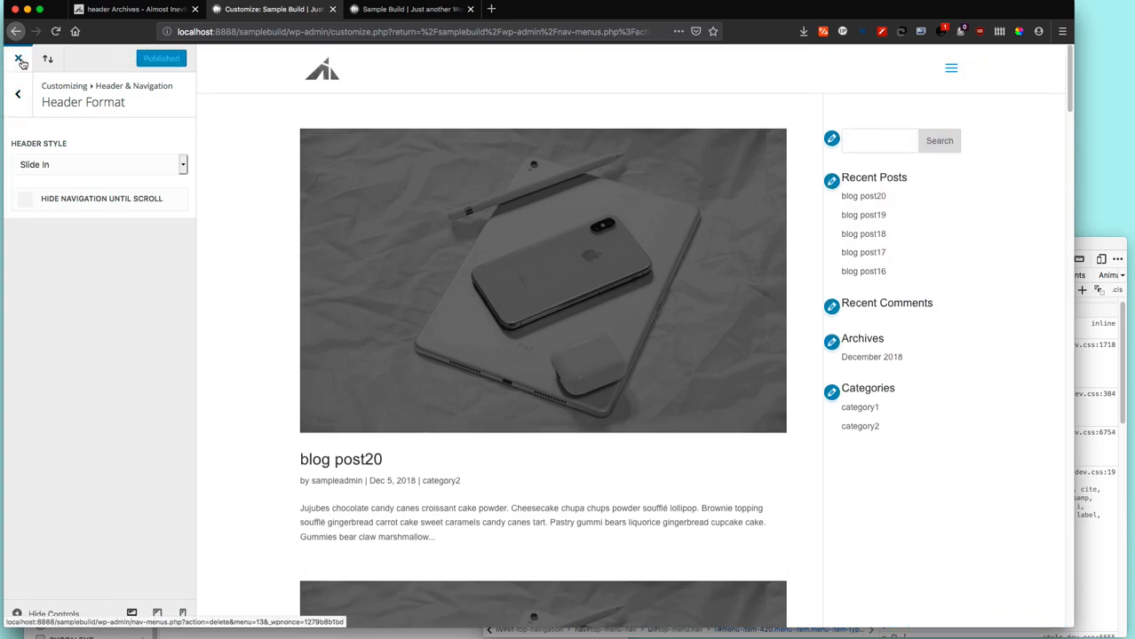
On the Sample Build site, open the slide-in menu to check its items, and close it.
left_click(392, 12)
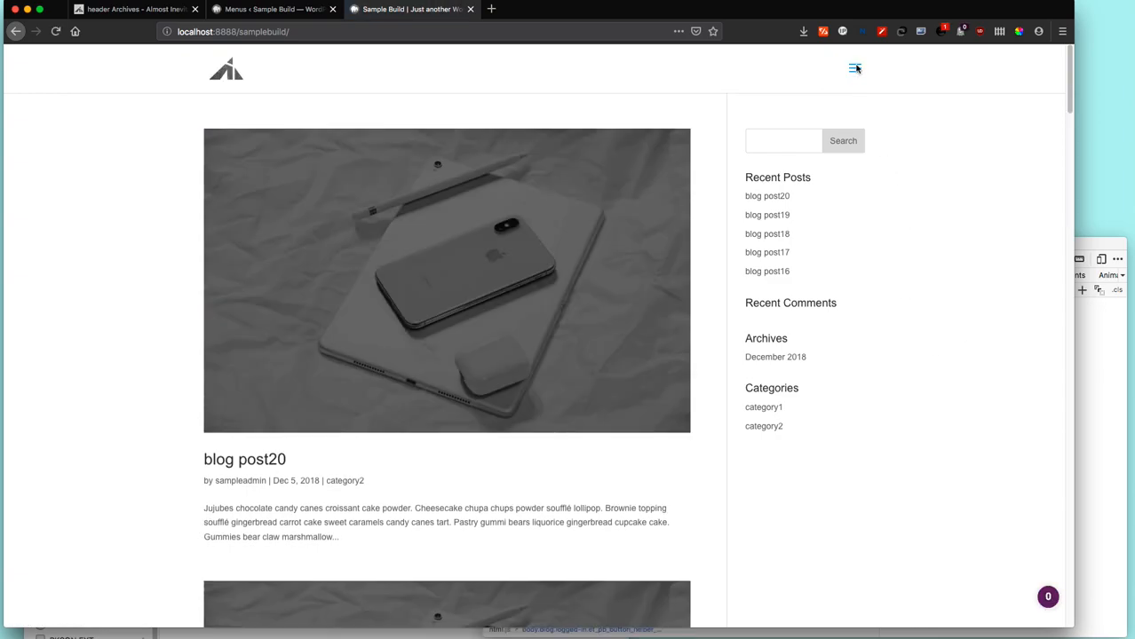
left_click(855, 70)
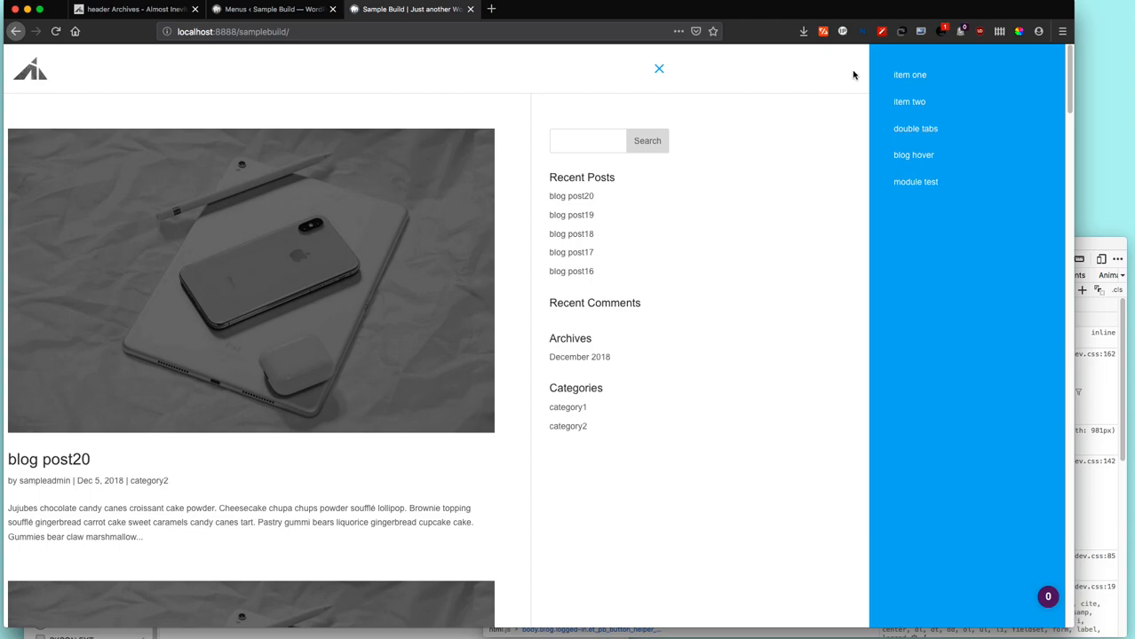
left_click(657, 71)
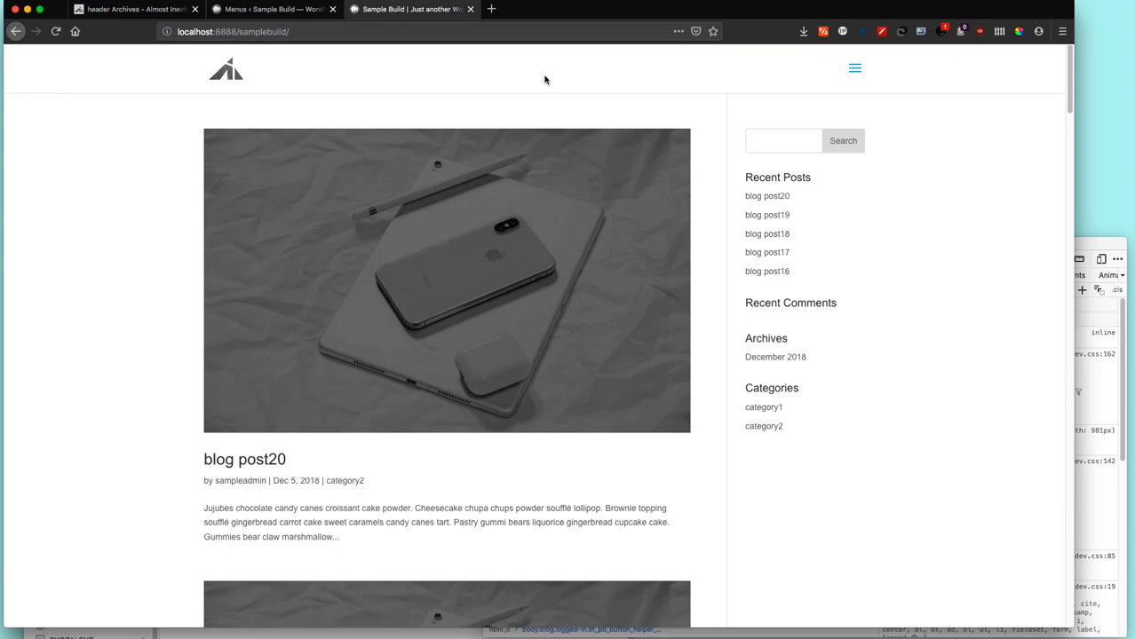
Bring the AI-Divi-Child theme folder and its functions.php in the code editor in front of the WordPress Menus page.
left_click(311, 10)
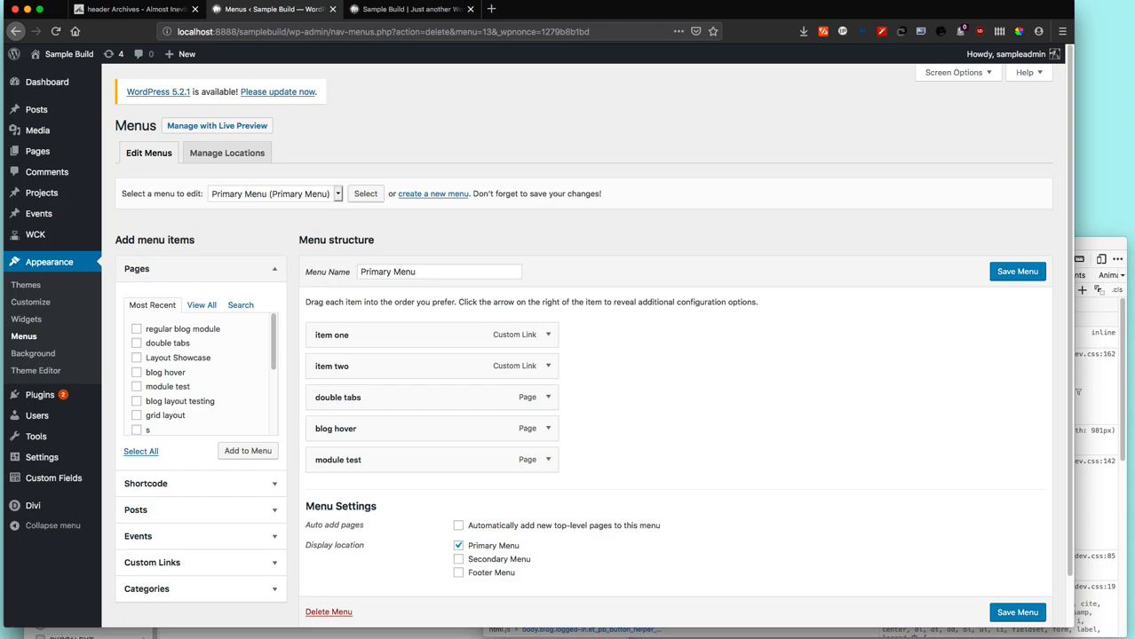
left_click_drag(990, 2, 990, 40)
key("super+Tab")
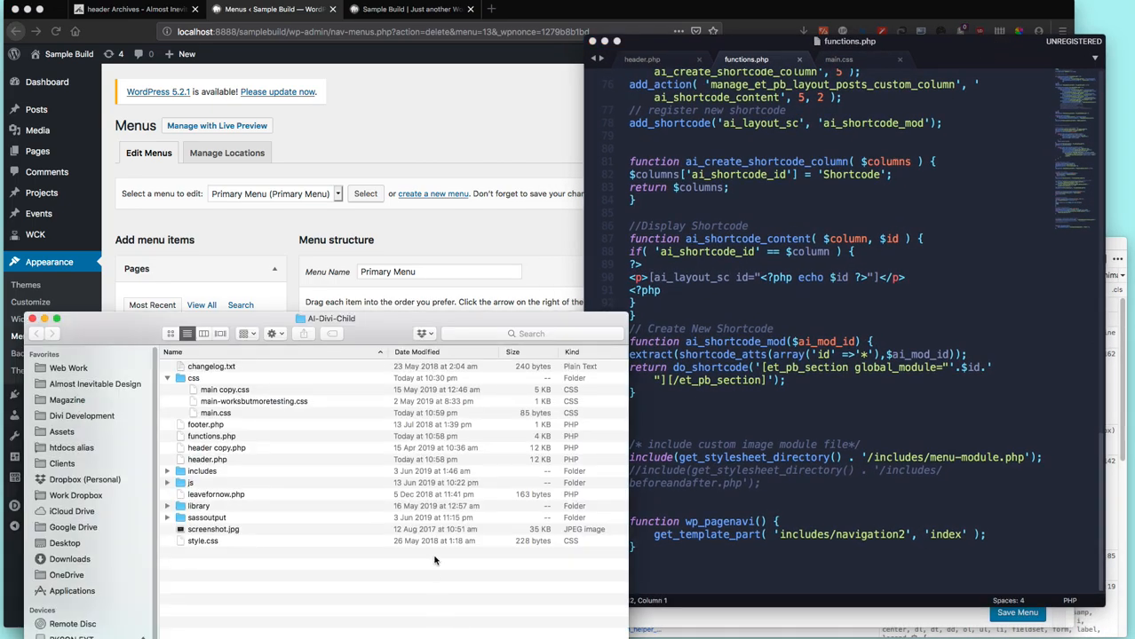
left_click_drag(383, 334, 386, 322)
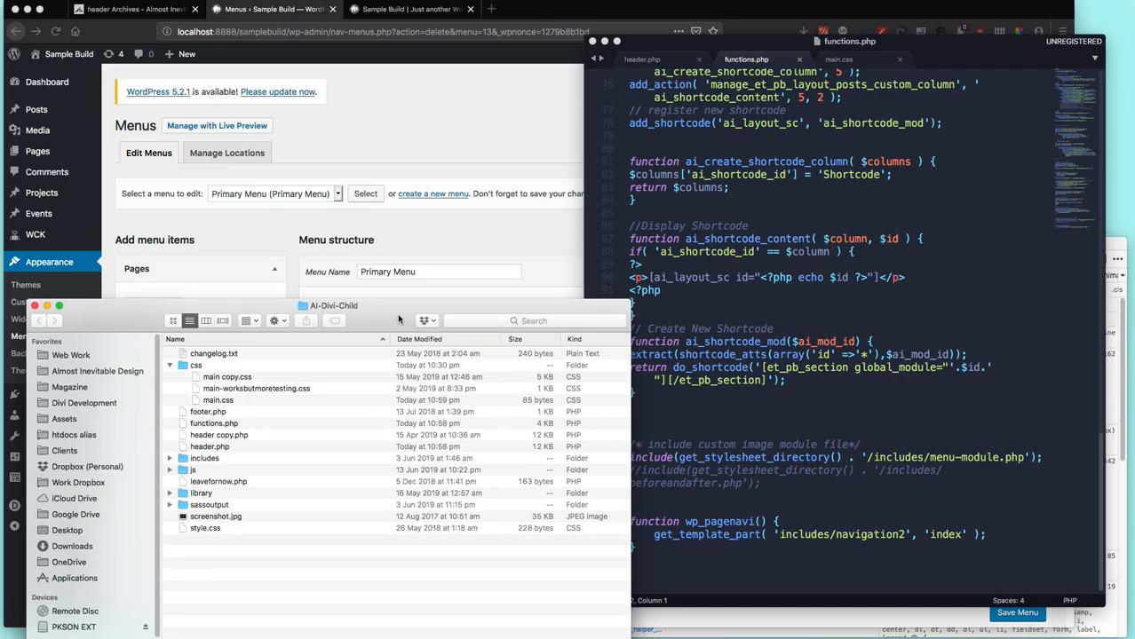
Open the A Free Divi Child Theme post on the Almost Inevitable site and review its download box and version notes.
left_click(452, 120)
left_click(164, 11)
mouse_move(781, 70)
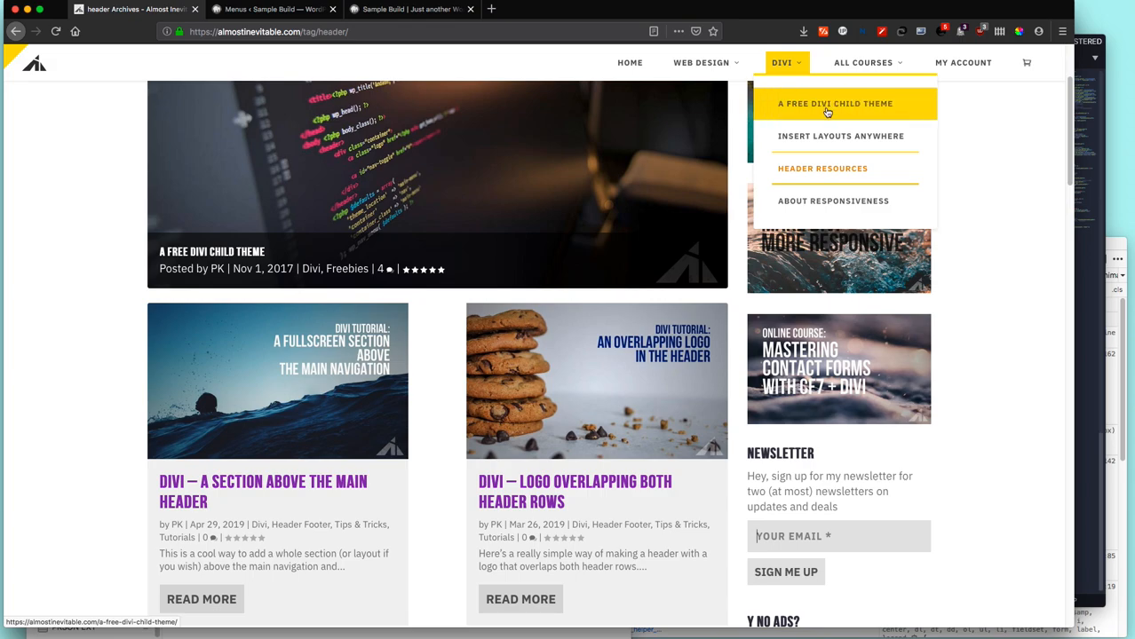
scroll(115, 328, "up", 3)
left_click(210, 393)
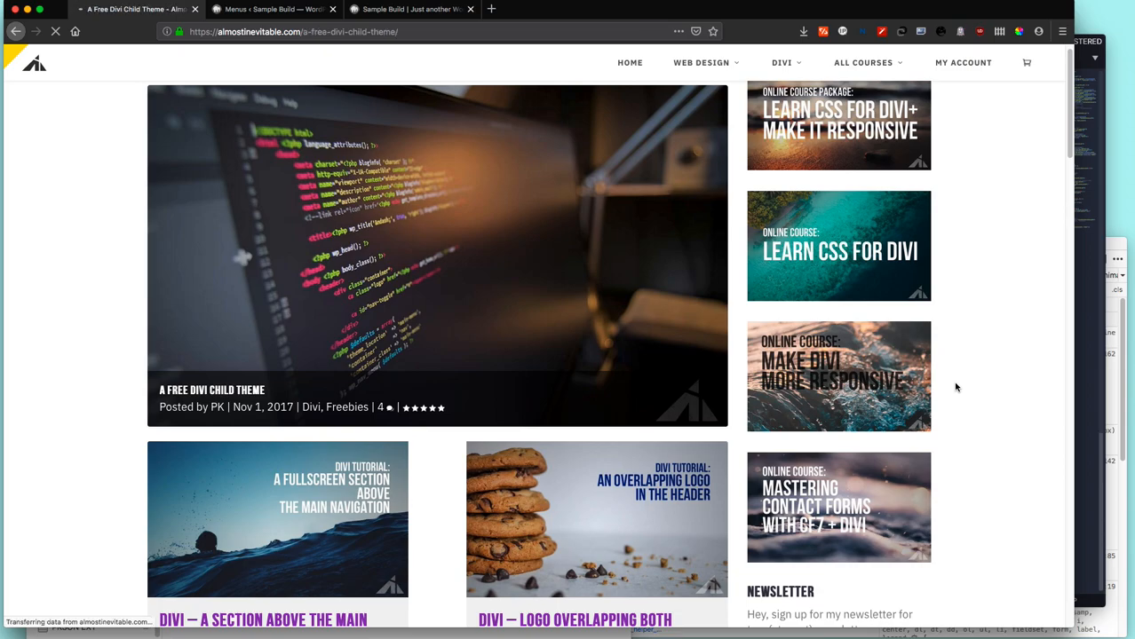
scroll(955, 386, "down", 6)
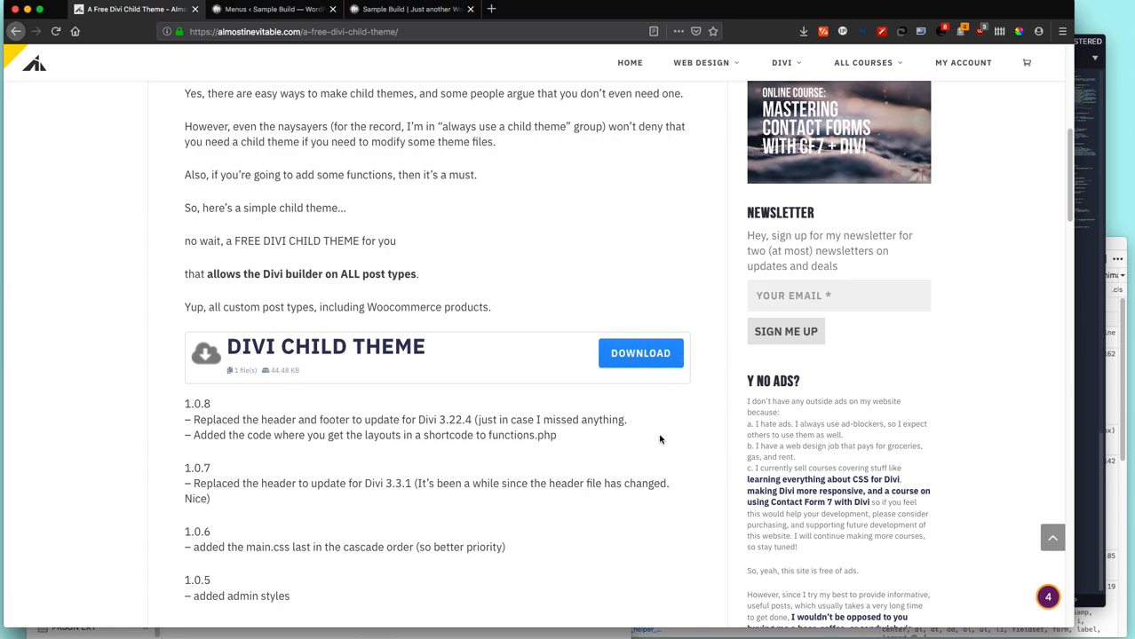
scroll(660, 439, "down", 3)
left_click_drag(182, 299, 517, 424)
left_click(595, 436)
scroll(595, 436, "up", 3)
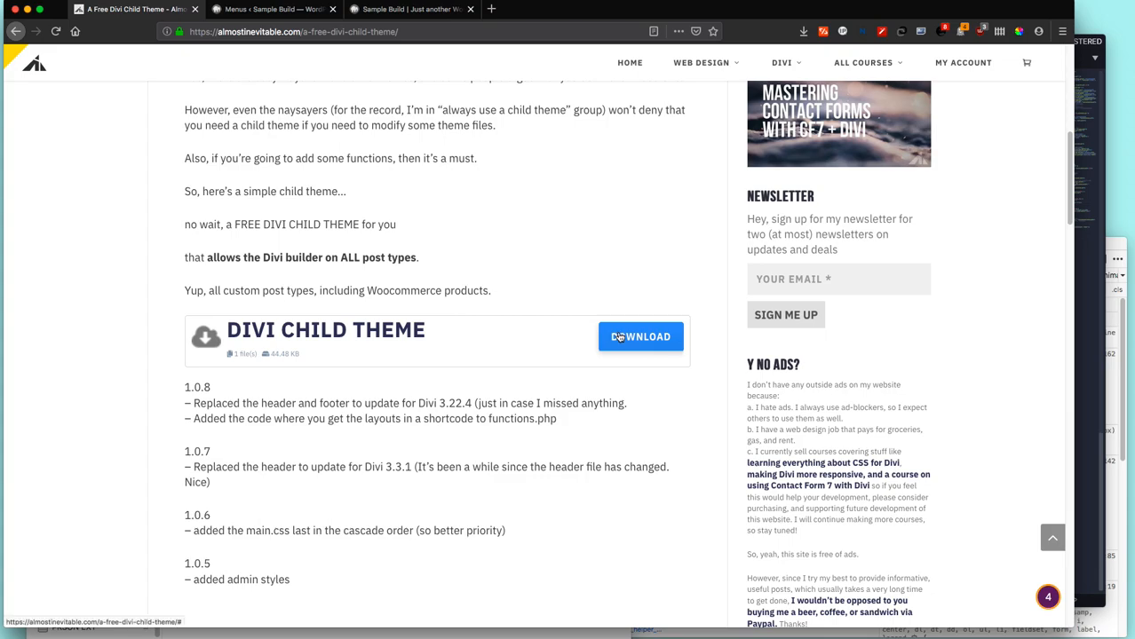
In the code editor, append to functions.php a register_my_menu function, hooked to init, that registers 'extra-header-menu' as 'Extra Header Menu'.
left_click(271, 9)
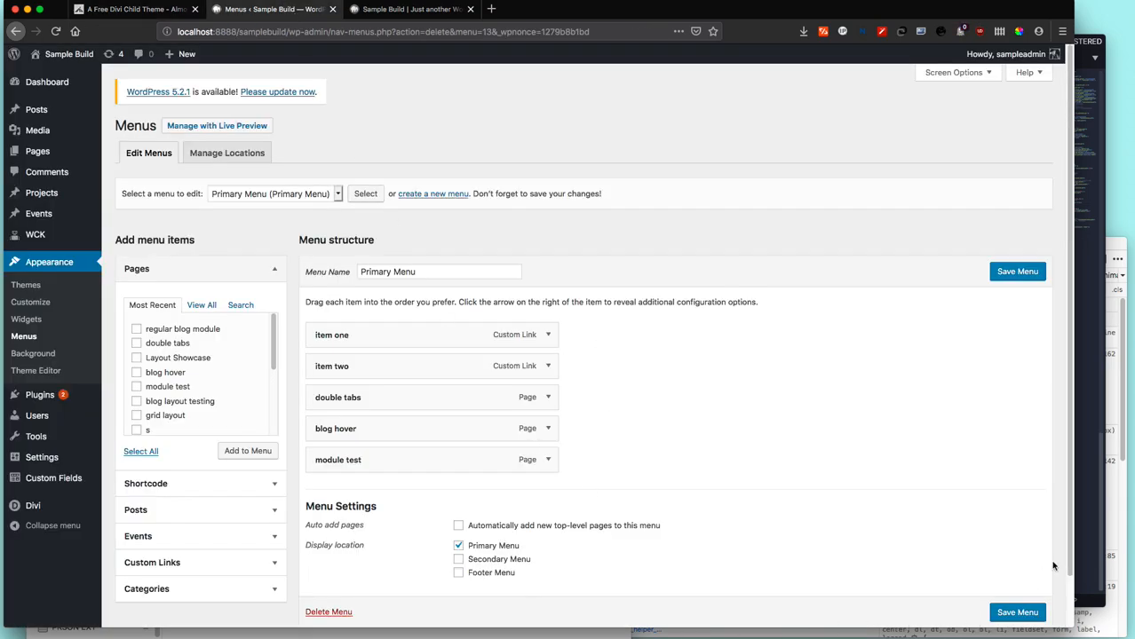
left_click(1078, 98)
scroll(896, 446, "down", 10)
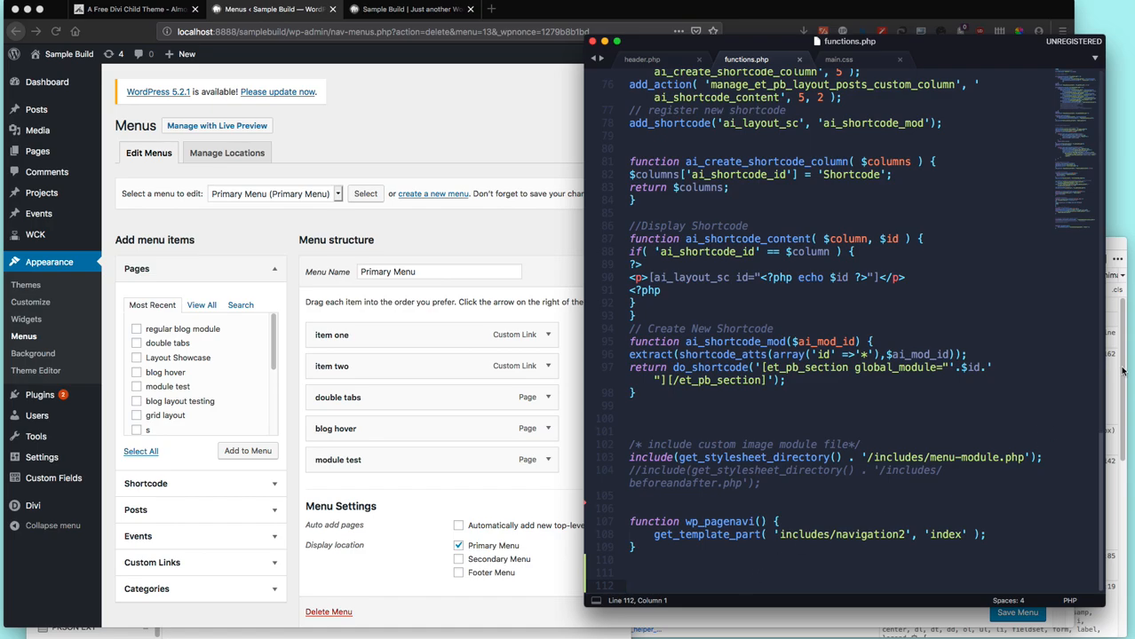
key("super+Tab")
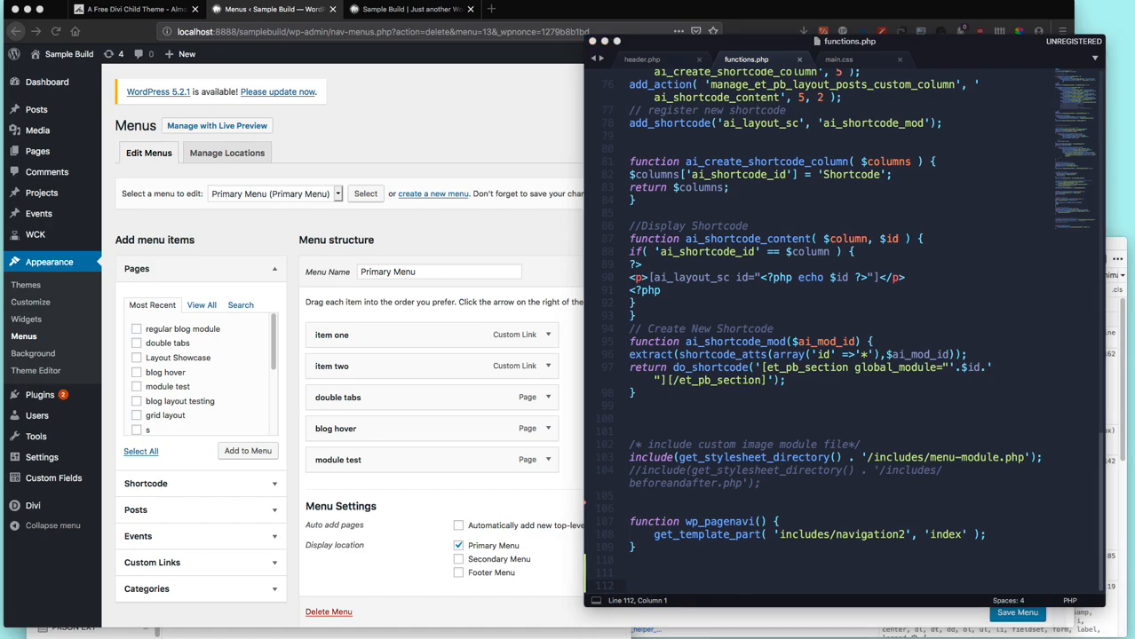
key("super+Tab")
type("function register_my_menu() {   register_nav_menu('extra-header-menu',__( 'Extra Header Menu' )); } add_action( 'init', 'register_my_menu' );")
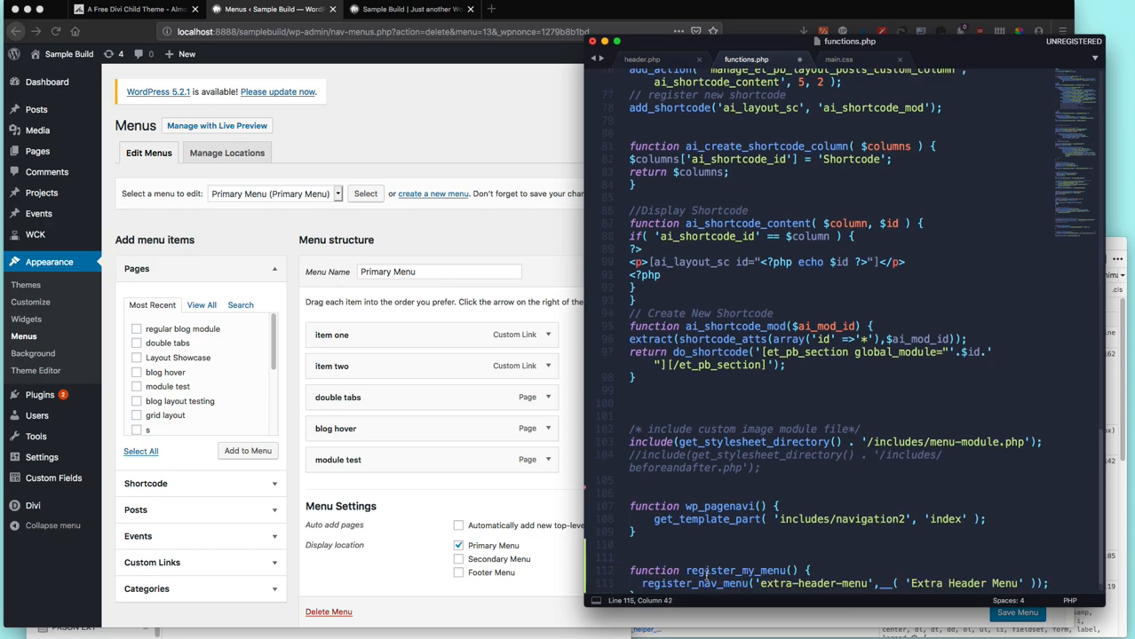
key("Return")
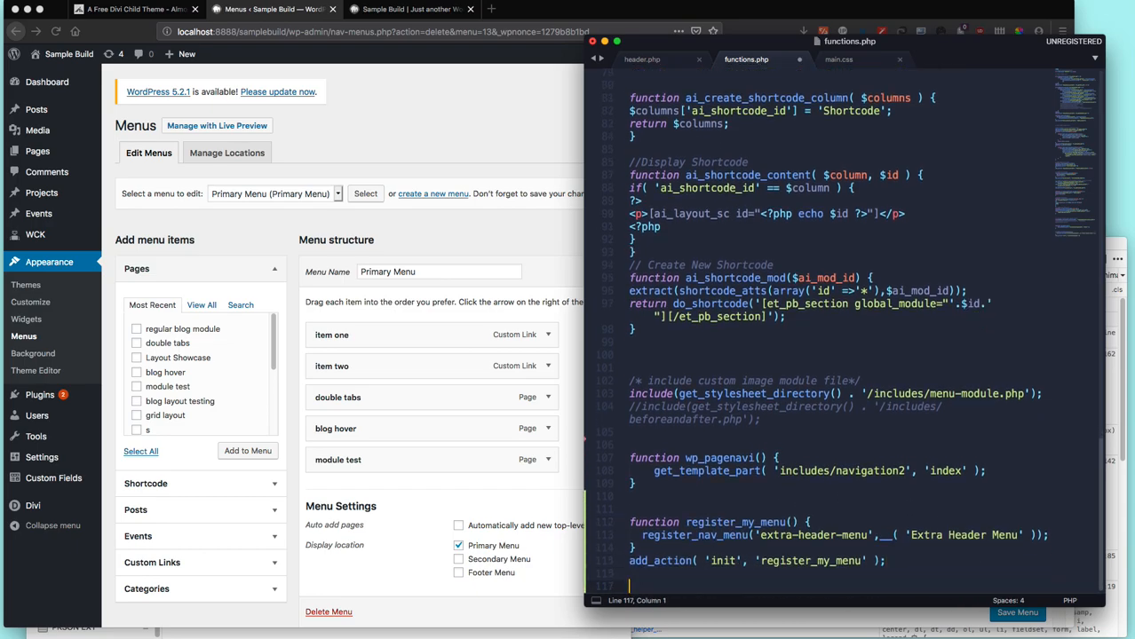
Examine the register_my_menu code in functions.php, checking the function name, menu slug, display name and matching add_action reference.
key("shift+Down")
key("shift+Down")
key("shift+Down")
key("shift+Down")
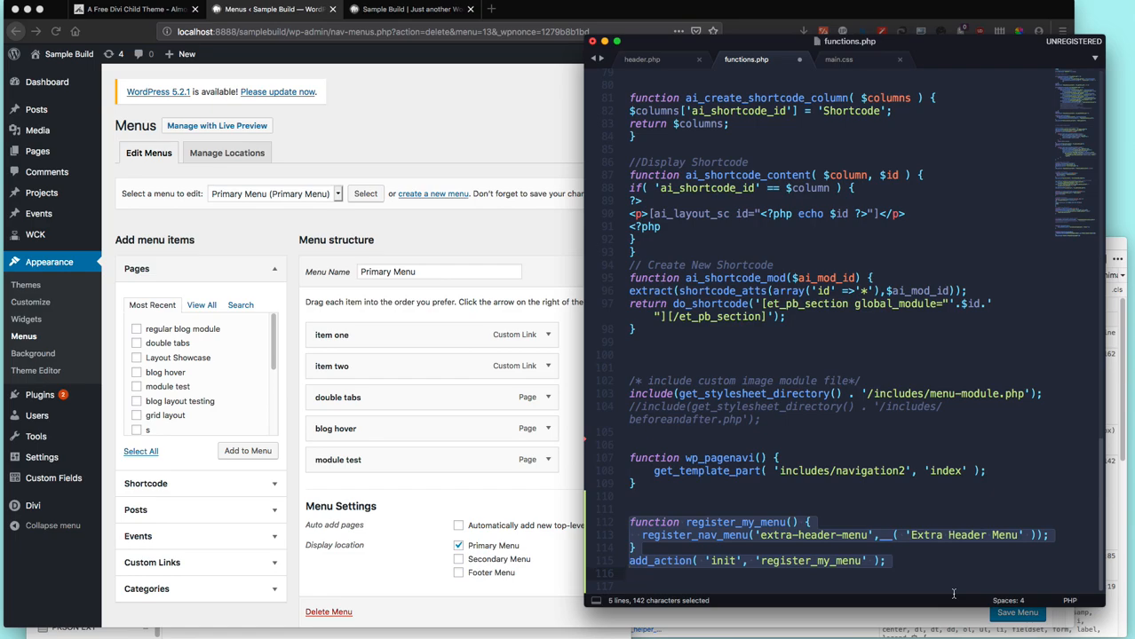
left_click(949, 580)
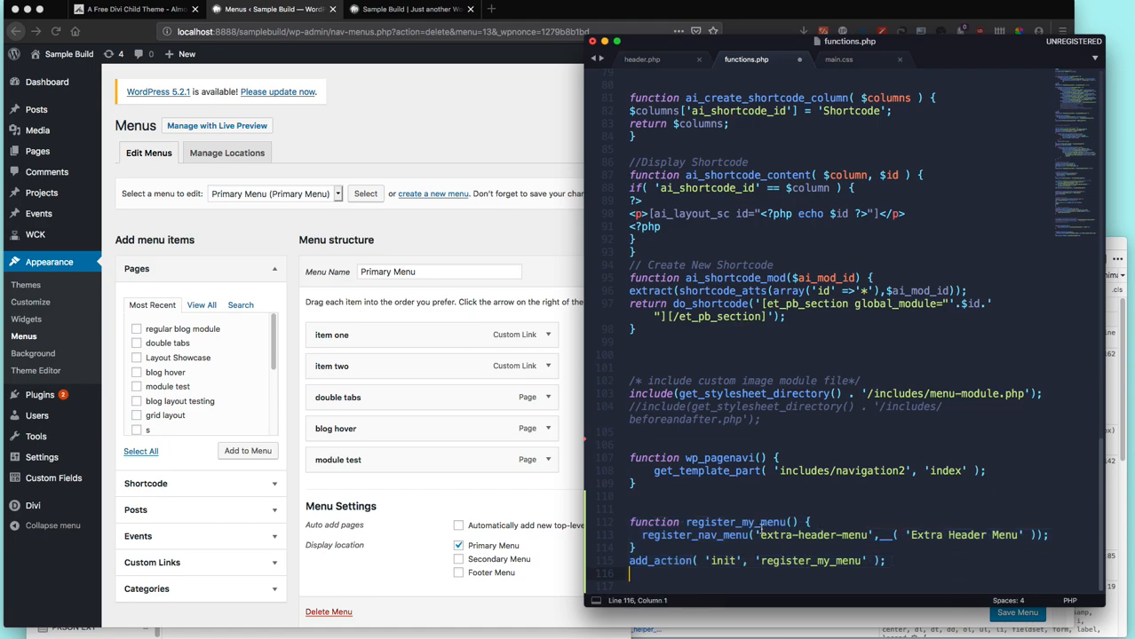
left_click_drag(730, 524, 786, 524)
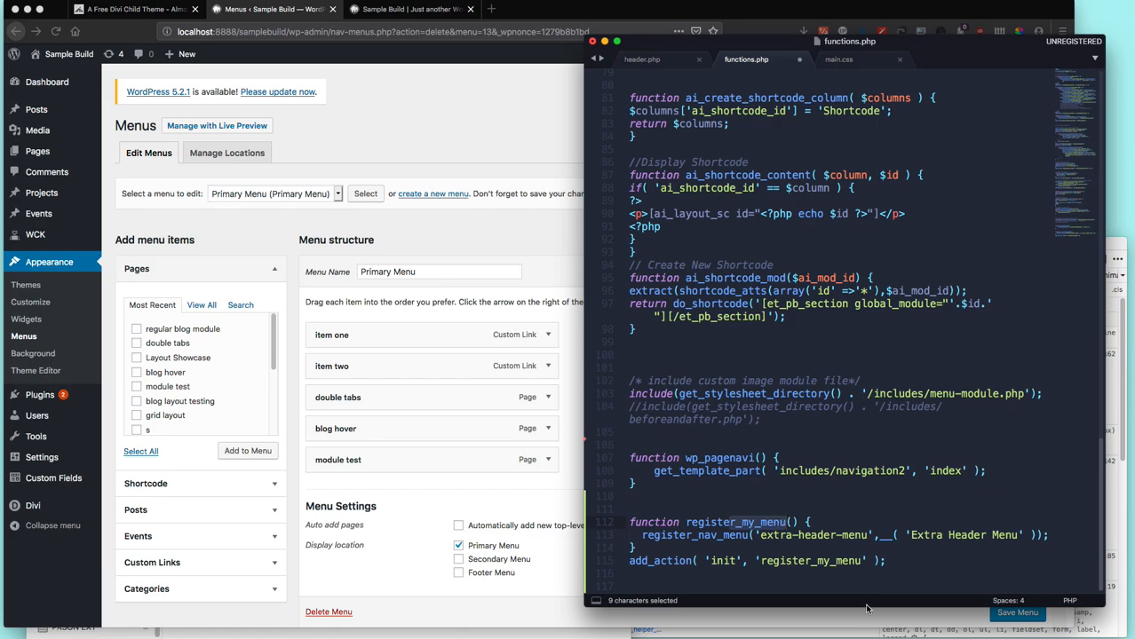
left_click(882, 573)
left_click(911, 535)
left_click_drag(911, 535, 1019, 534)
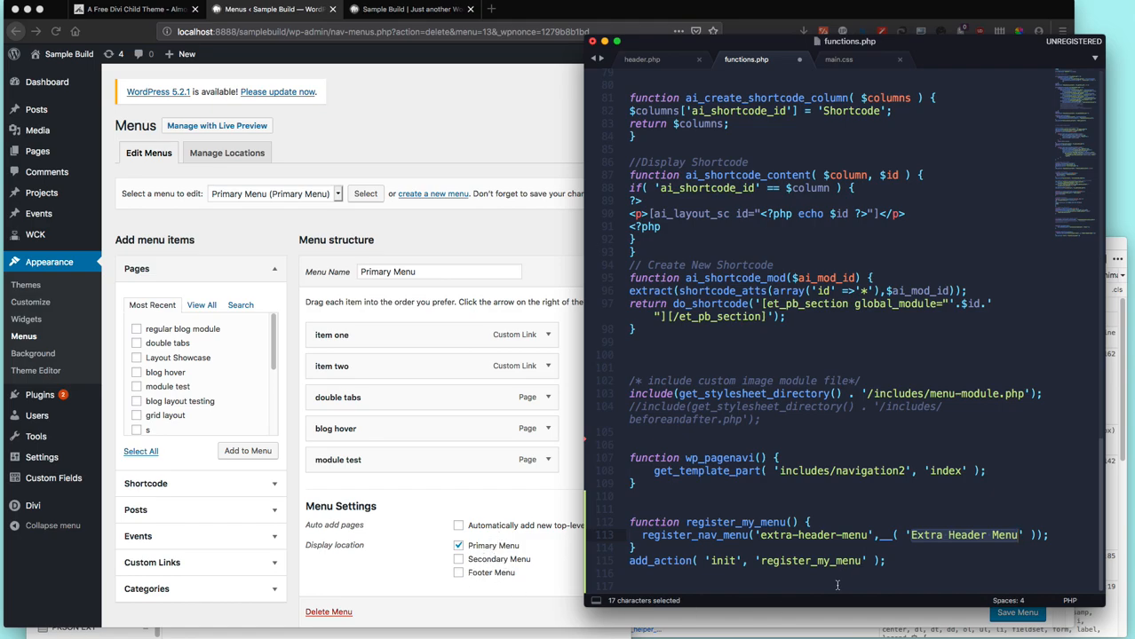
left_click(852, 545)
left_click_drag(865, 536, 759, 535)
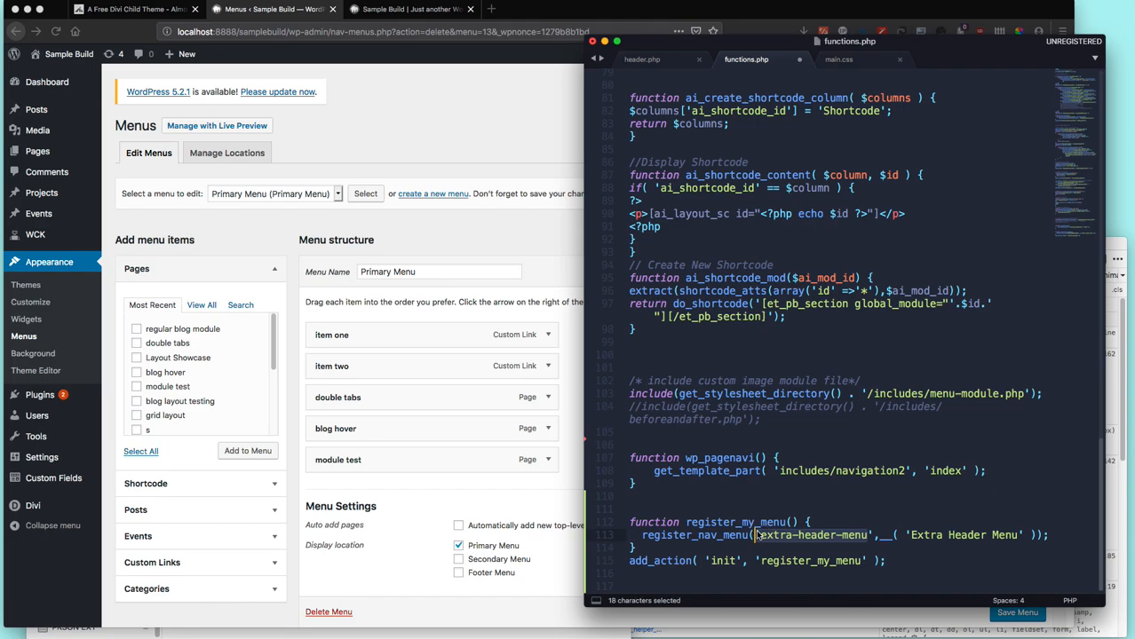
left_click_drag(685, 522, 789, 522)
left_click_drag(761, 560, 861, 560)
left_click(904, 561)
Save functions.php and reload the WordPress Menus page in the browser to load the extra display location.
key("super+s")
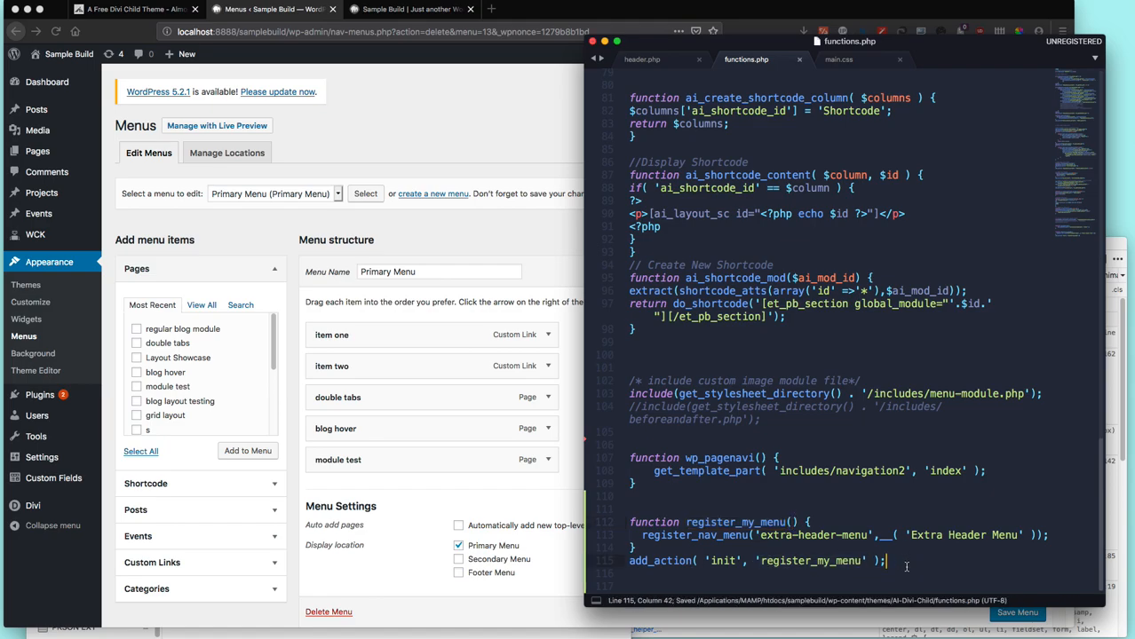
left_click(531, 248)
key("super+r")
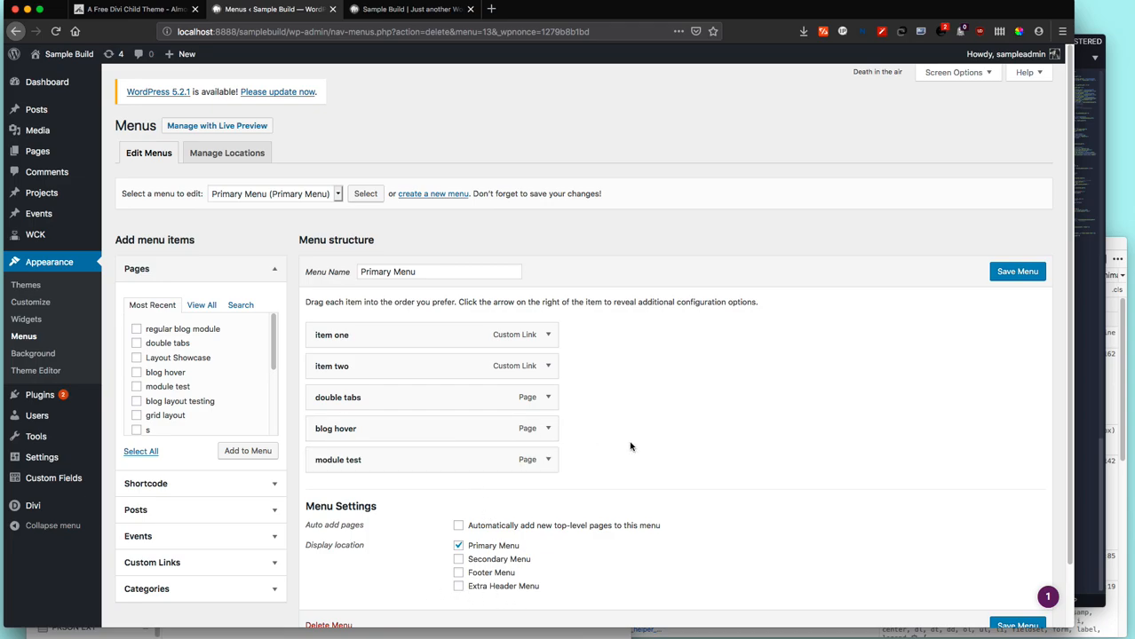
Create a menu named 'new header menu' and assign it to the Extra Header Menu display location.
left_click(410, 195)
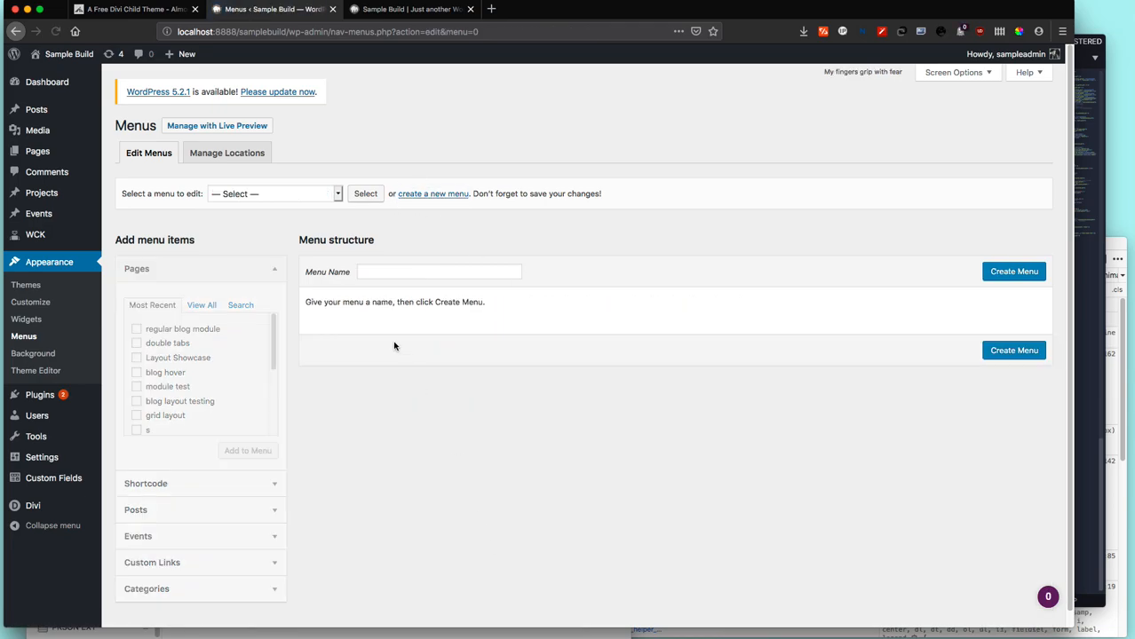
left_click(374, 271)
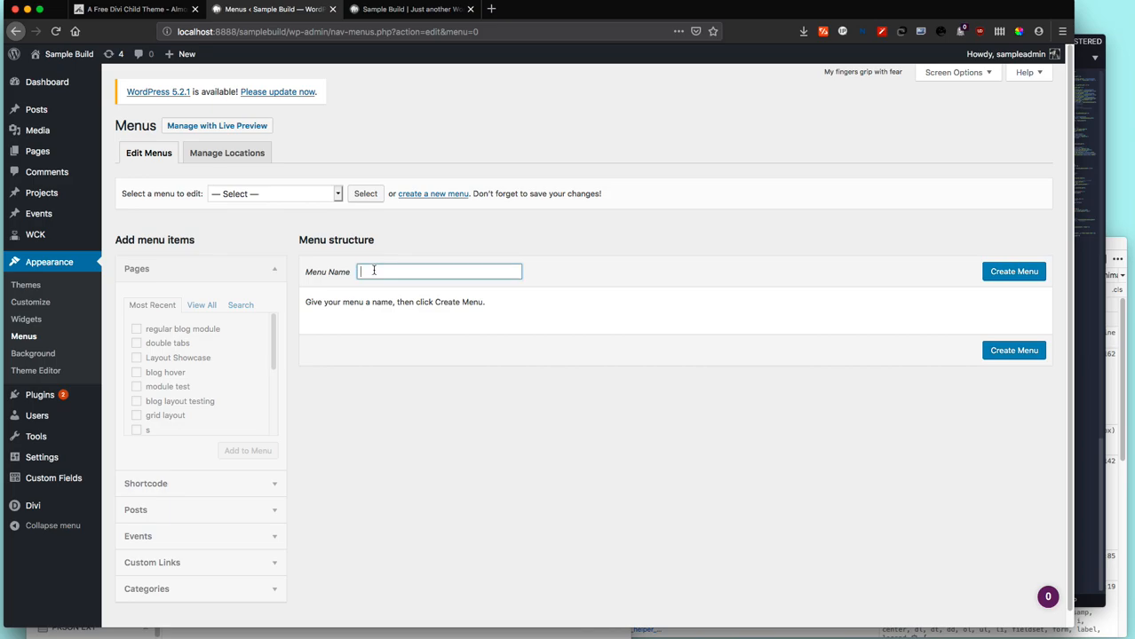
type("new header menu")
left_click(984, 273)
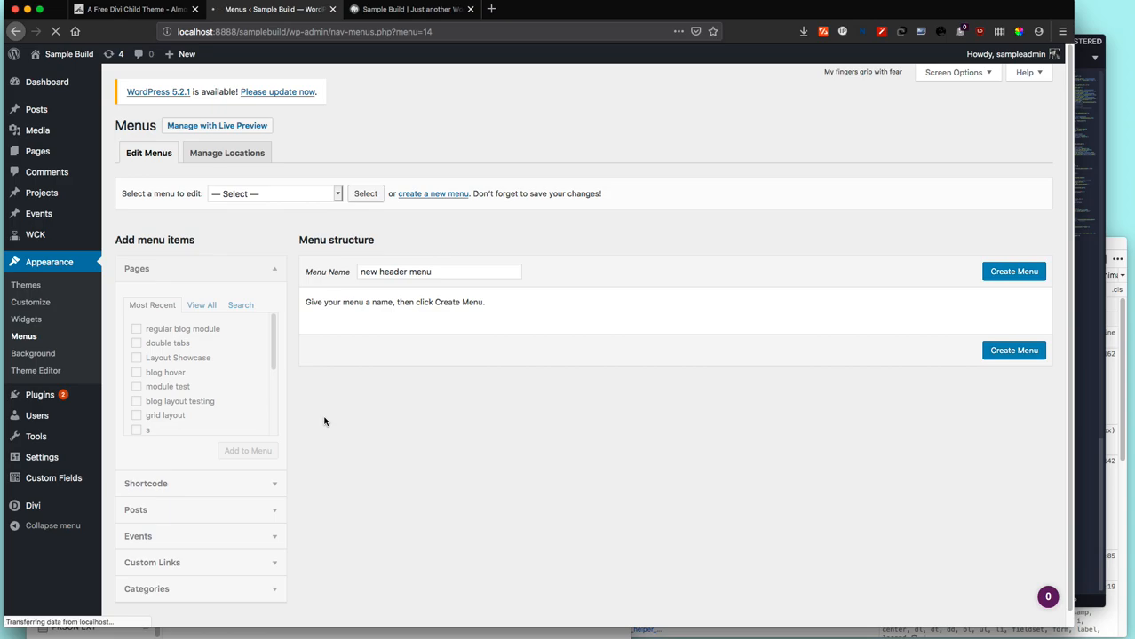
left_click(459, 432)
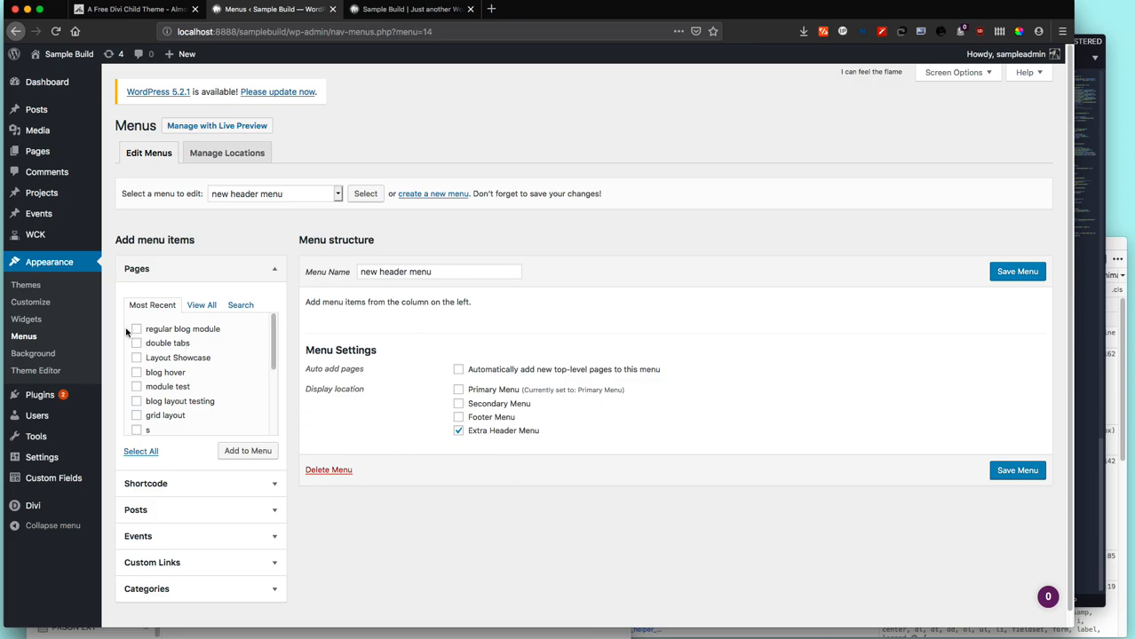
Open the slide-in menu on the Sample Build homepage to check its items, and return to the WordPress Menus page.
left_click(406, 10)
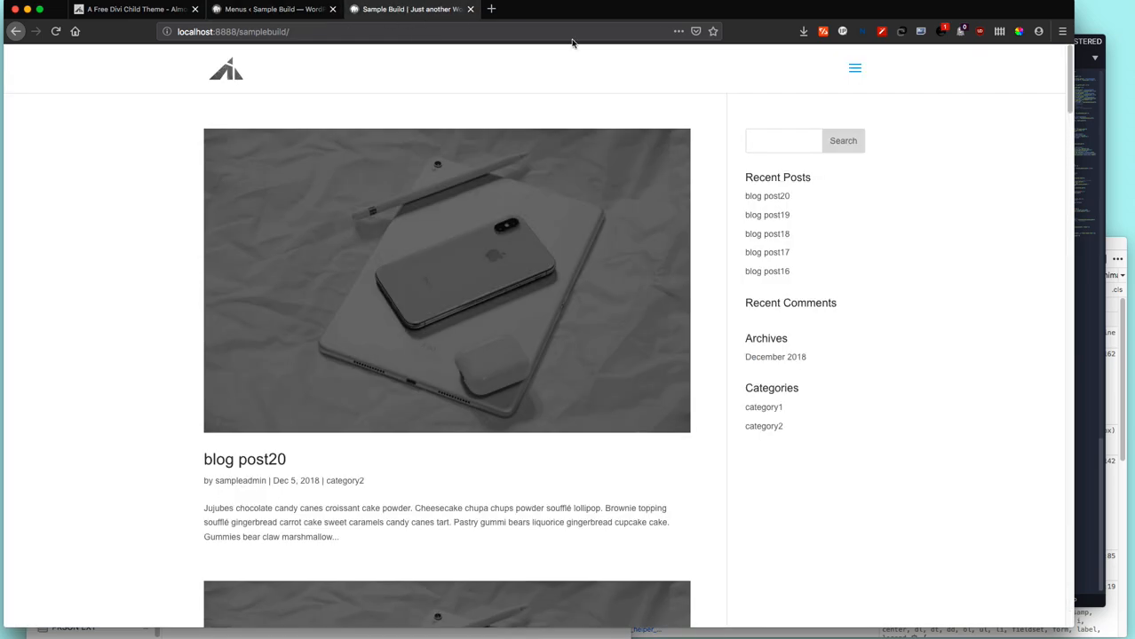
left_click(853, 76)
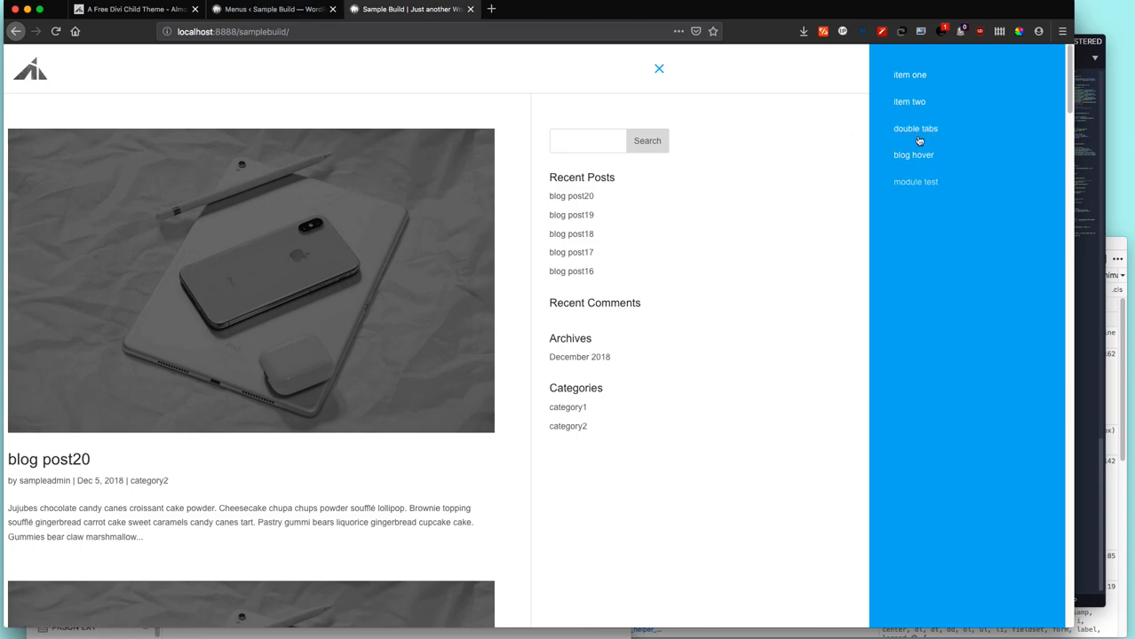
left_click(293, 9)
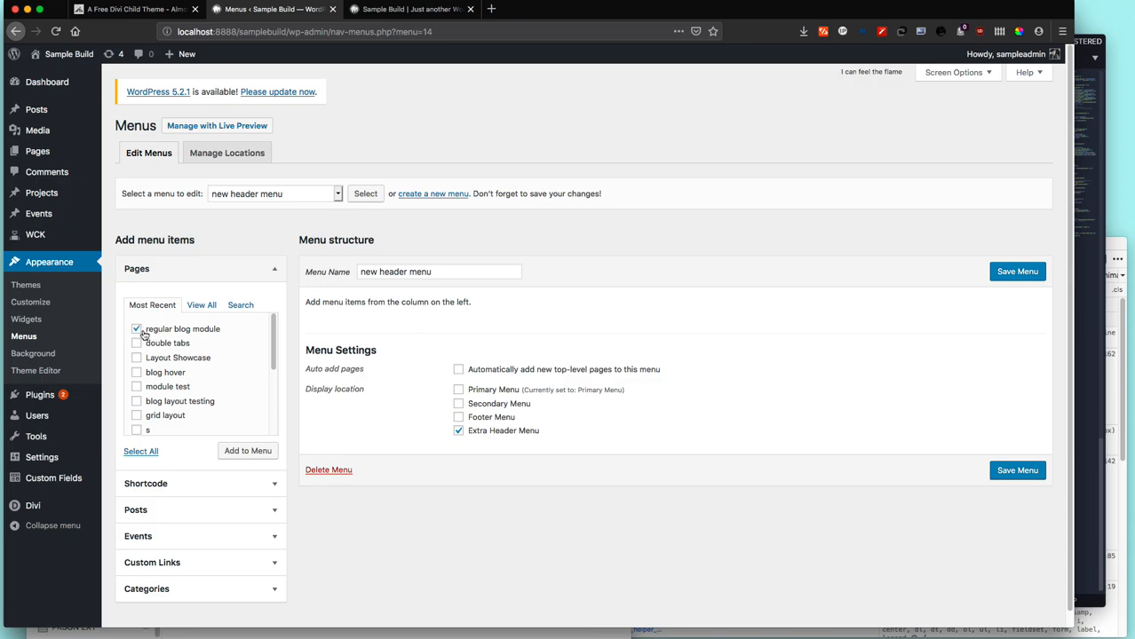
Add the double tabs, blog hover and module test pages to the new header menu and save the menu.
left_click(137, 373)
left_click(136, 343)
left_click(137, 328)
left_click(137, 387)
left_click(412, 11)
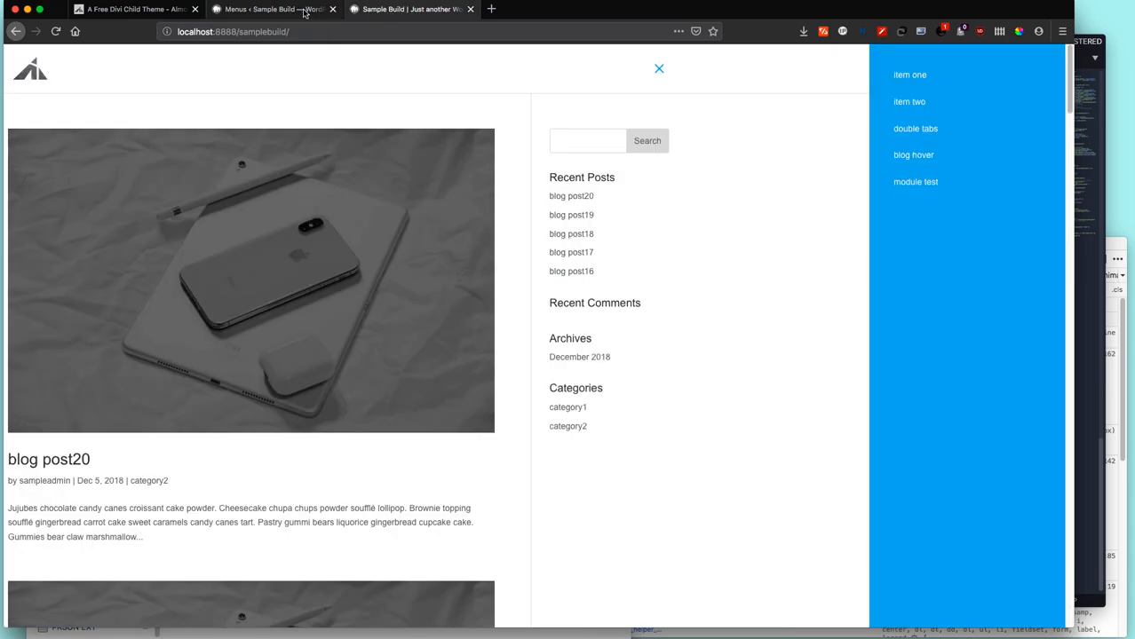
left_click(269, 9)
left_click(253, 451)
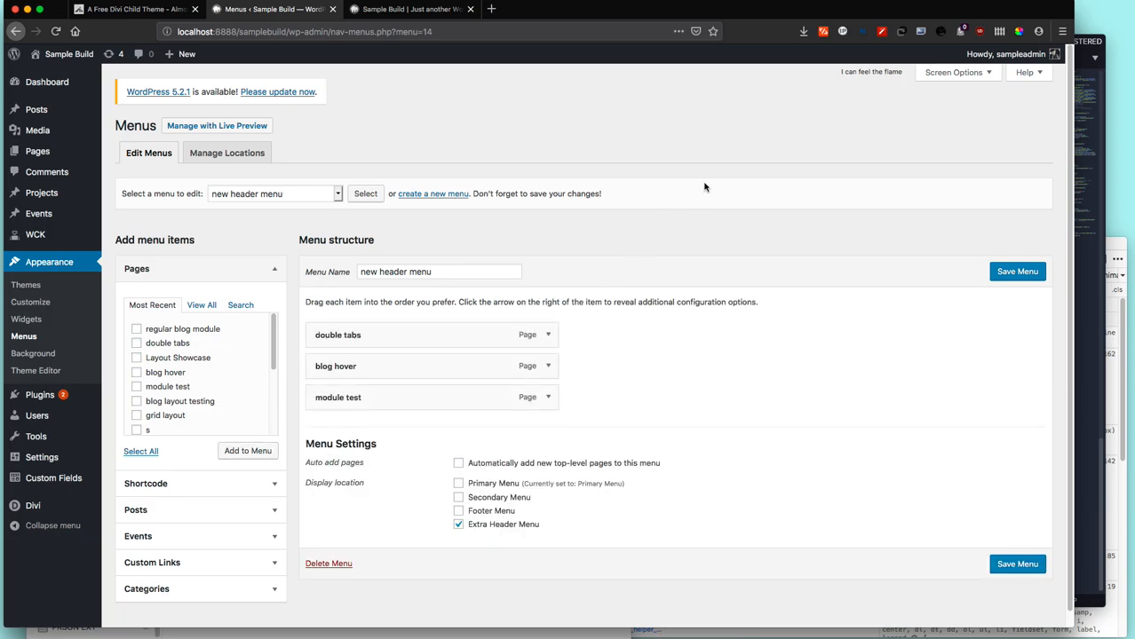
left_click(1002, 276)
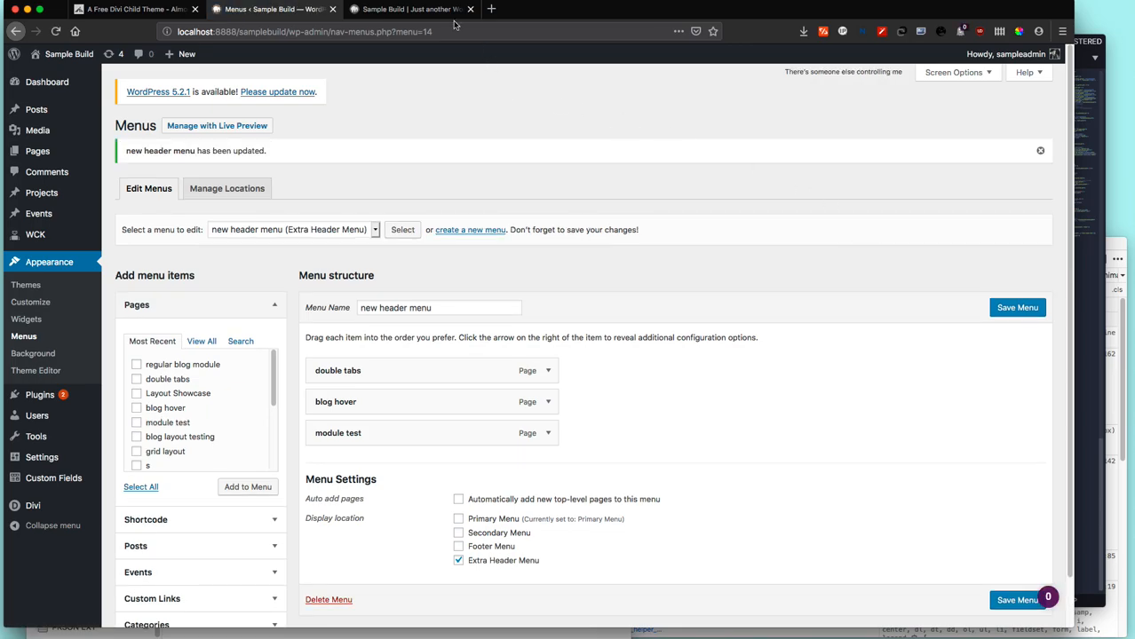
Return to the Sample Build homepage, close the slide-in menu and reload the page.
left_click(413, 8)
left_click(659, 70)
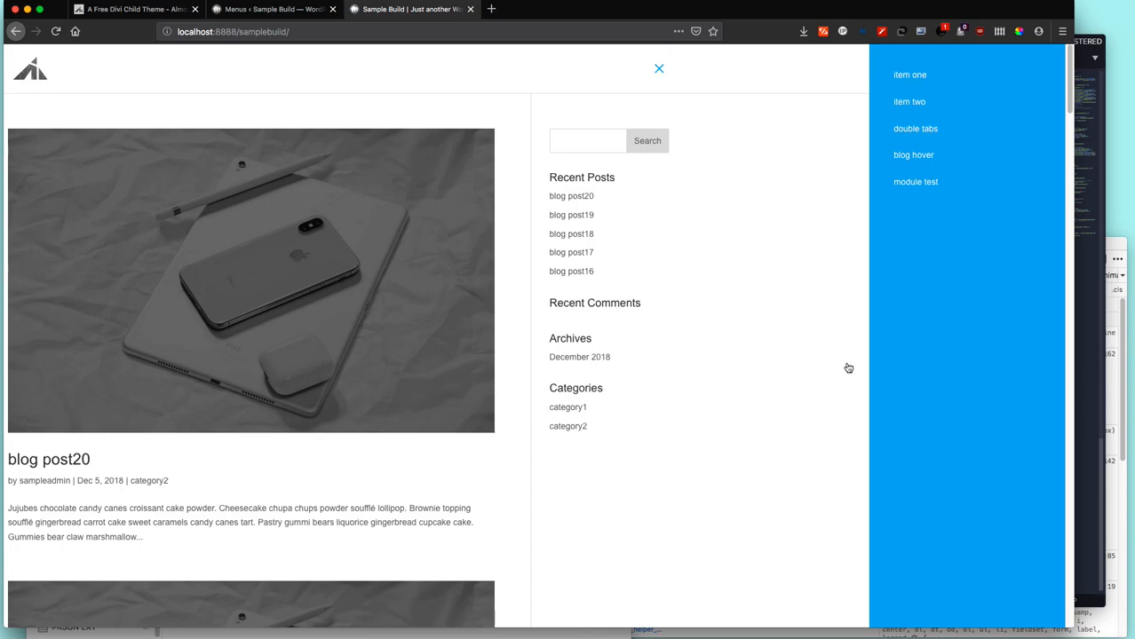
key("super+r")
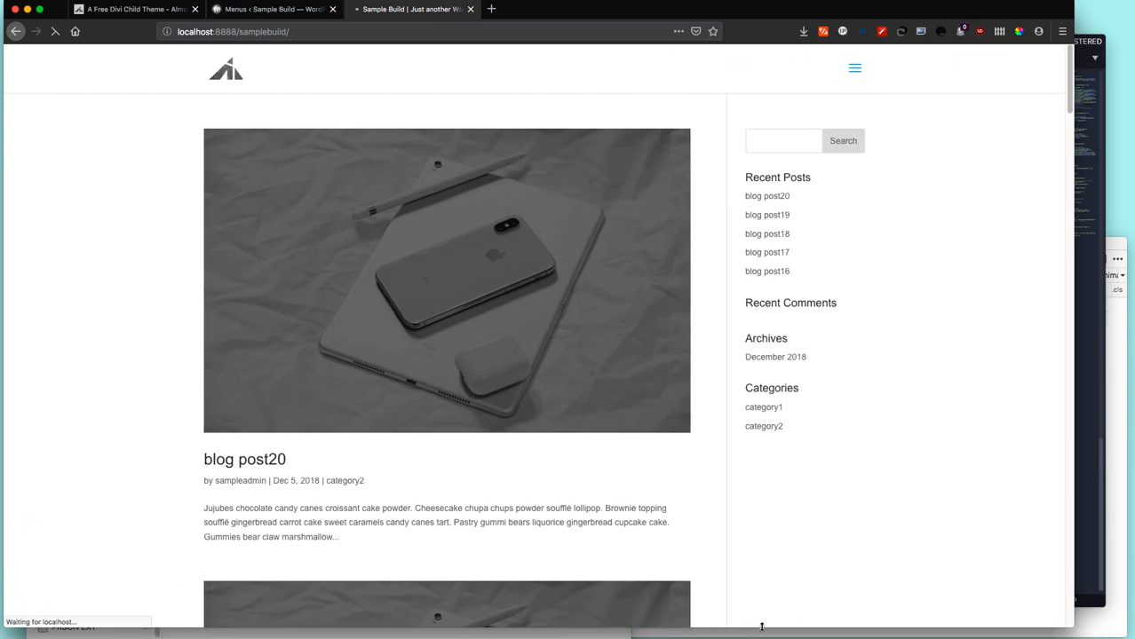
Switch to the code editor and examine the logo container and et-top-navigation markup in header.php against the homepage header.
left_click(1090, 167)
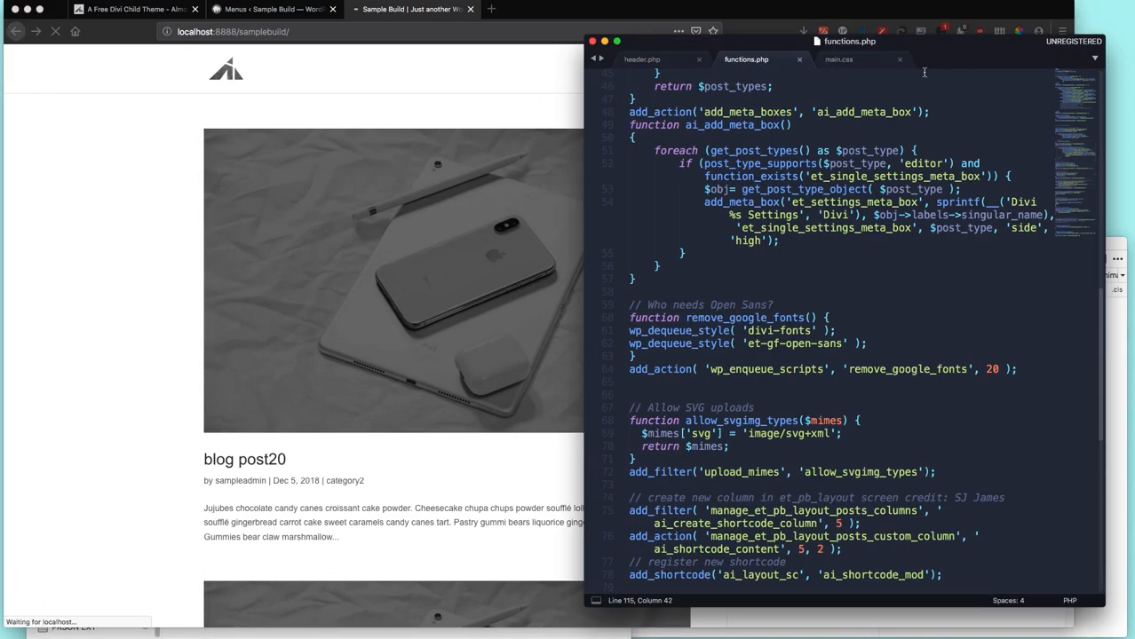
left_click(651, 58)
left_click(535, 76)
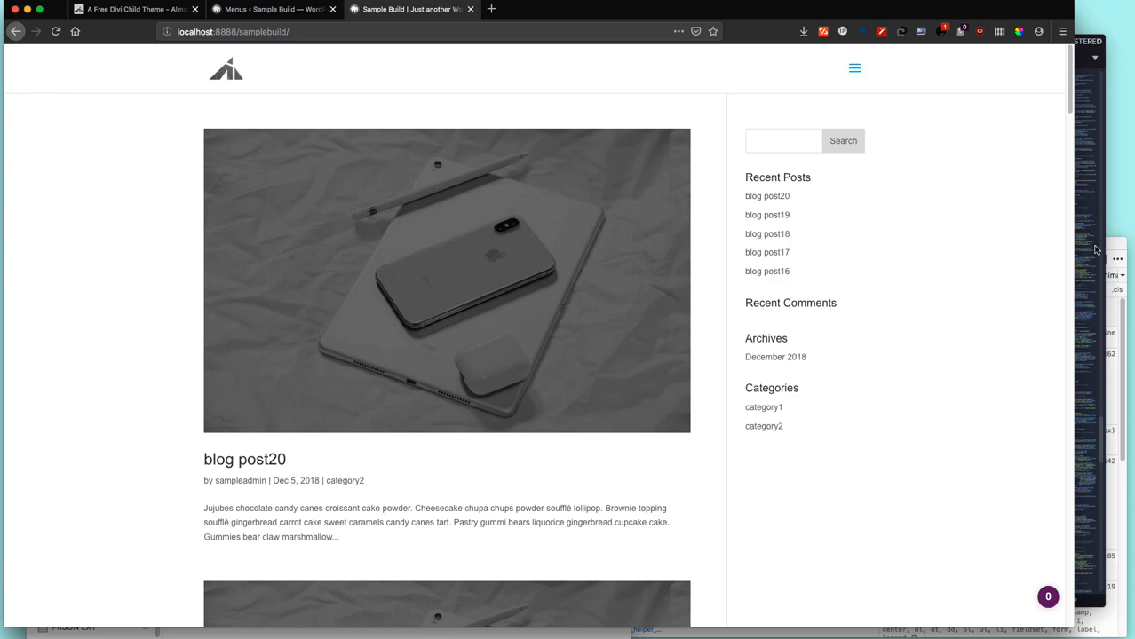
left_click(1086, 597)
left_click(763, 75)
left_click_drag(755, 42, 795, 44)
left_click(839, 322)
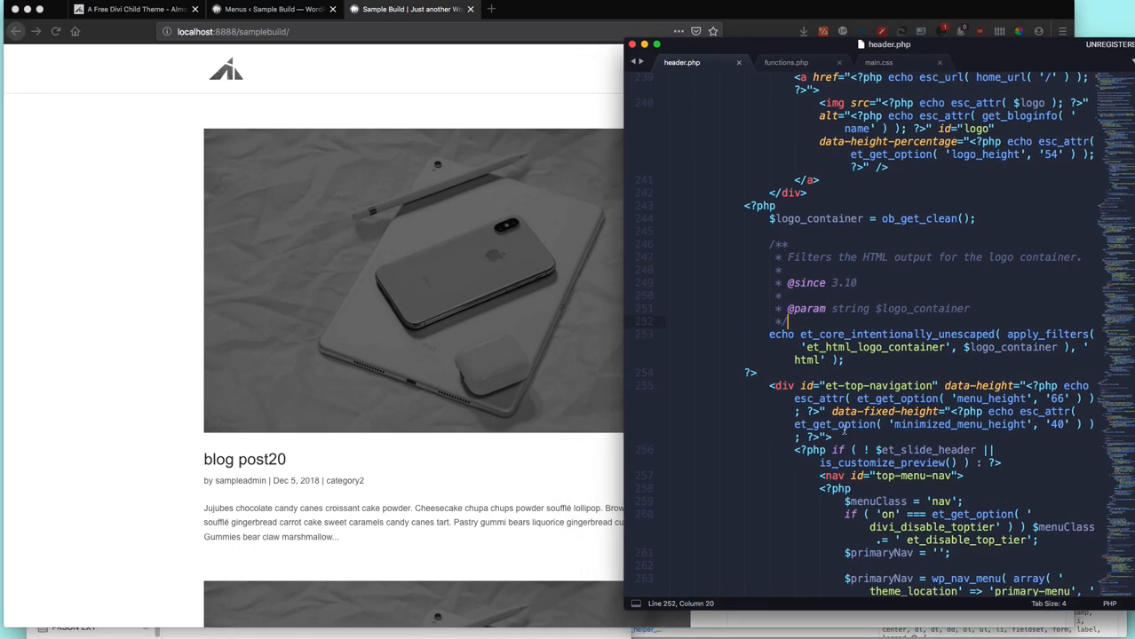
scroll(842, 430, "up", 3)
left_click(786, 62)
left_click(499, 75)
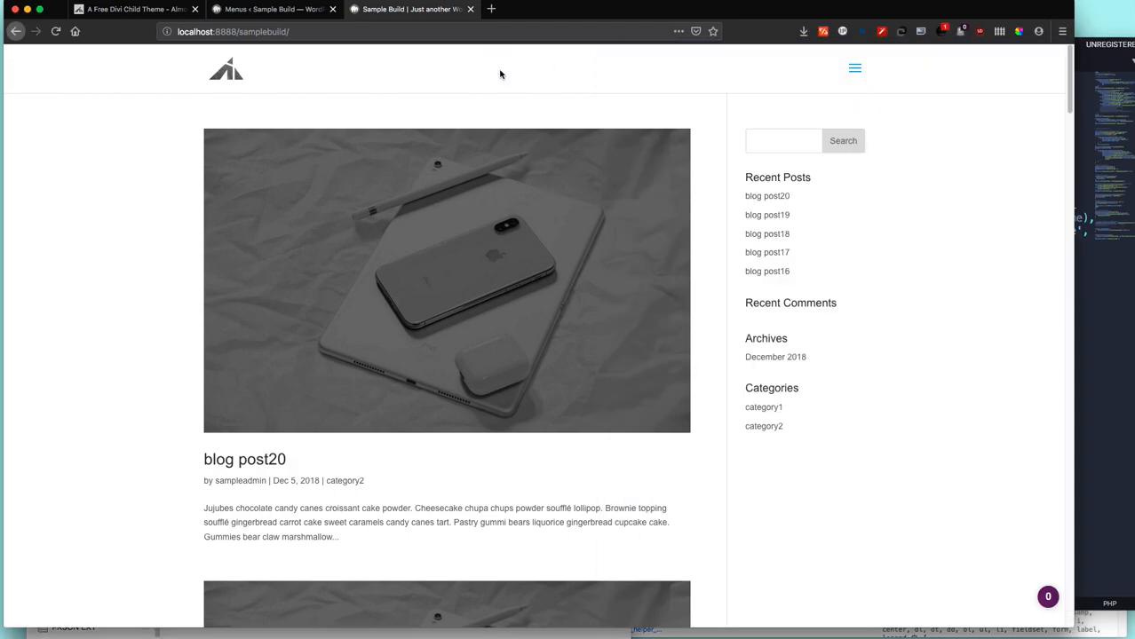
left_click(1083, 460)
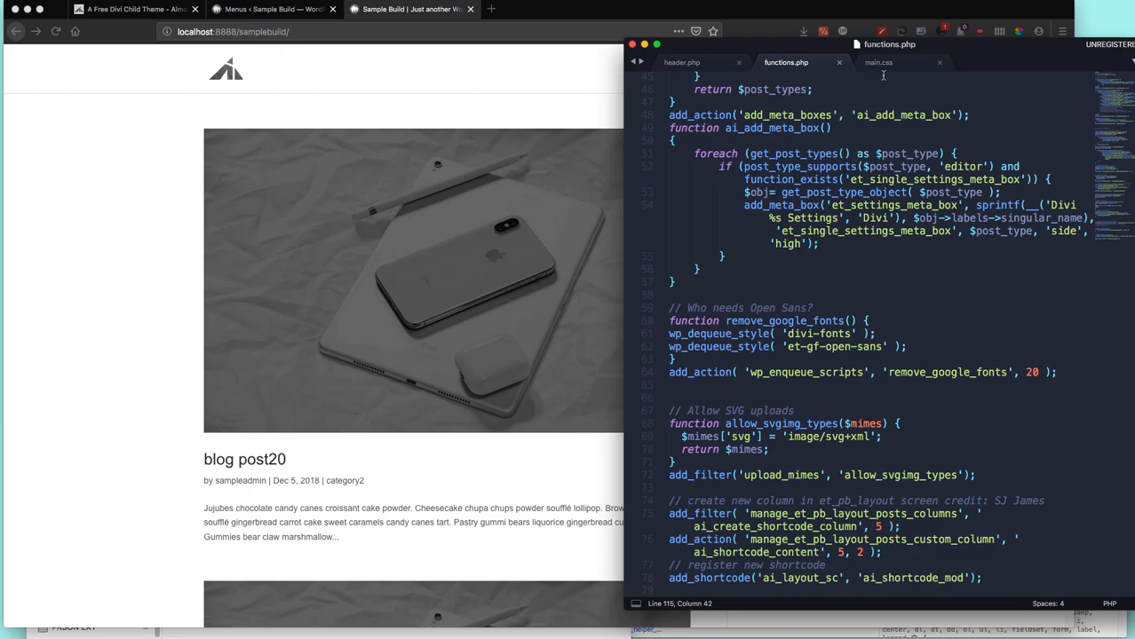
In a new file, enter a wp_nav_menu call with theme_location 'extra-header-menu' and container_class 'extra_menu_class', and copy the whole snippet.
key("super+n")
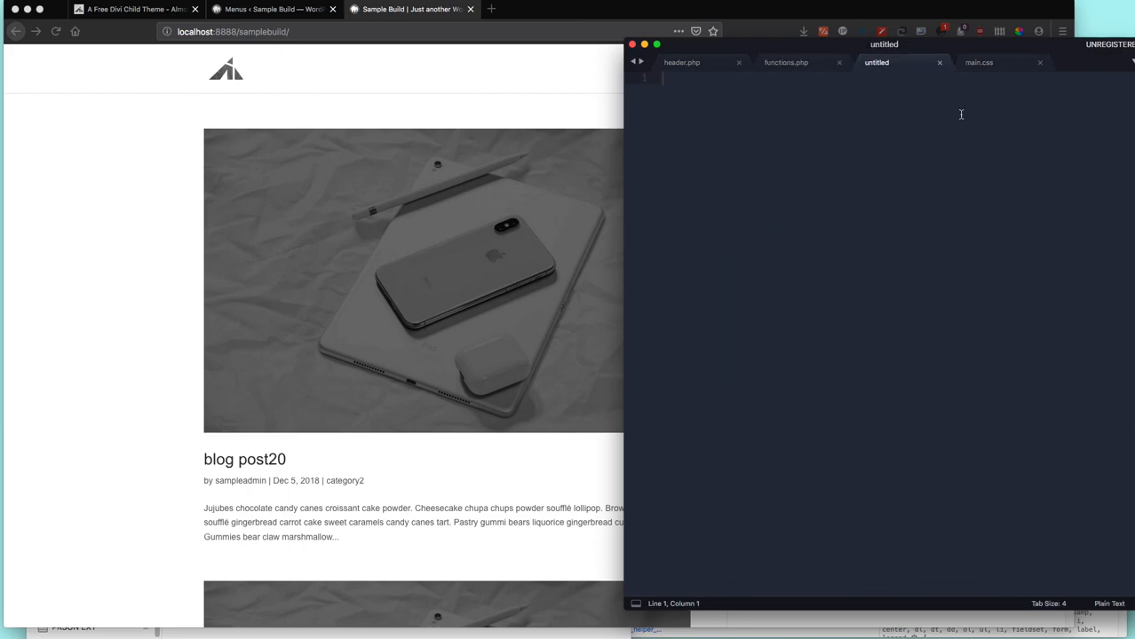
key("super+s")
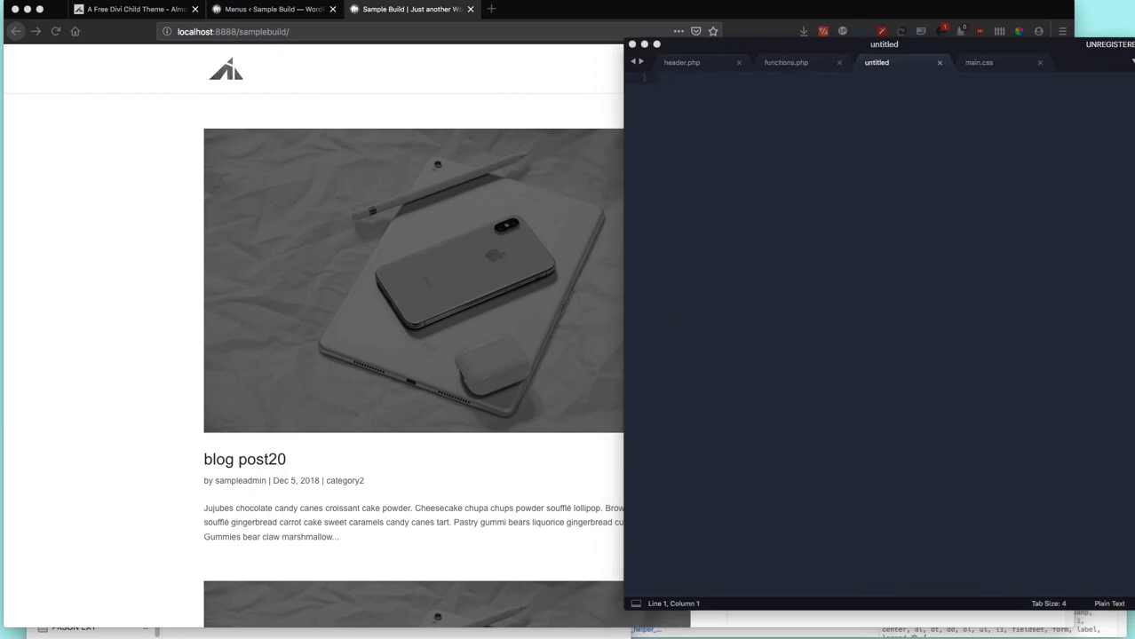
type("<?php wp_nav_menu( array( 'theme_location' => 'extra-header-menu', 'container_class' => 'extra_menu_class' ) ); ?>")
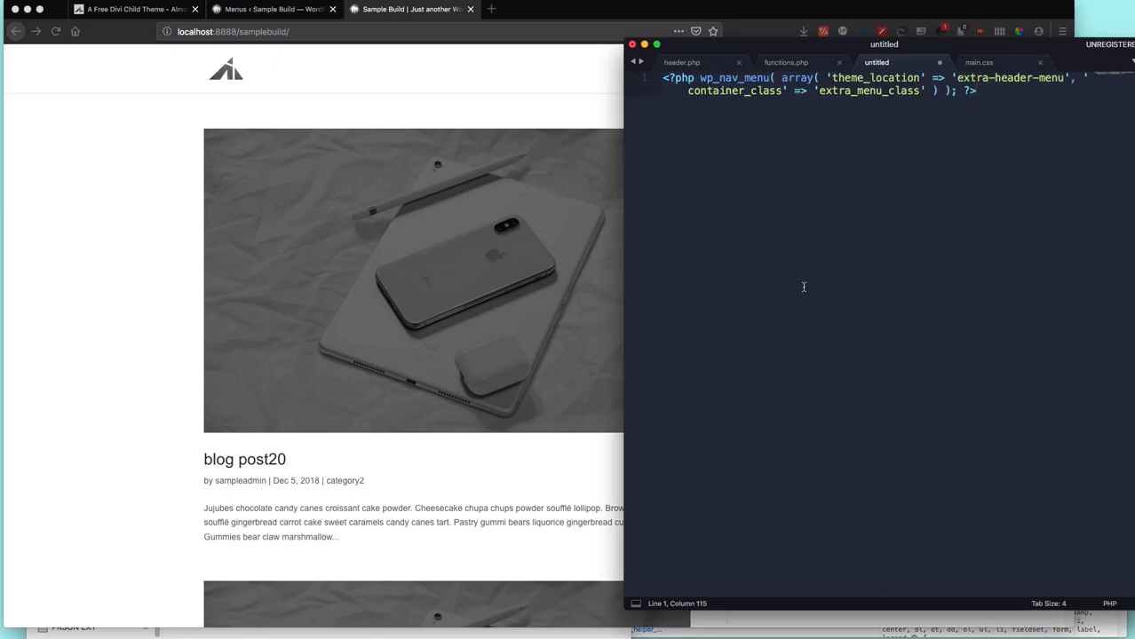
key("Left")
key("Left")
key("shift+alt+Right")
key("shift+alt+Right")
key("shift+alt+Right")
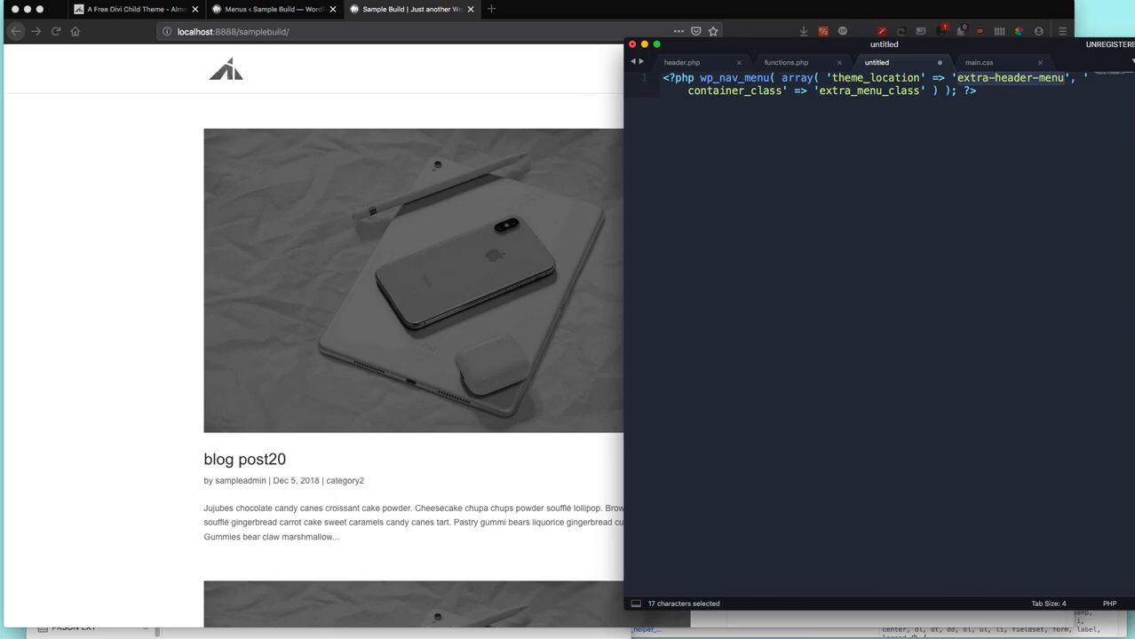
key("super+a")
key("super+c")
In header.php, insert the copied wp_nav_menu snippet on its own line between the logo container's PHP block and the et-top-navigation div.
left_click(687, 64)
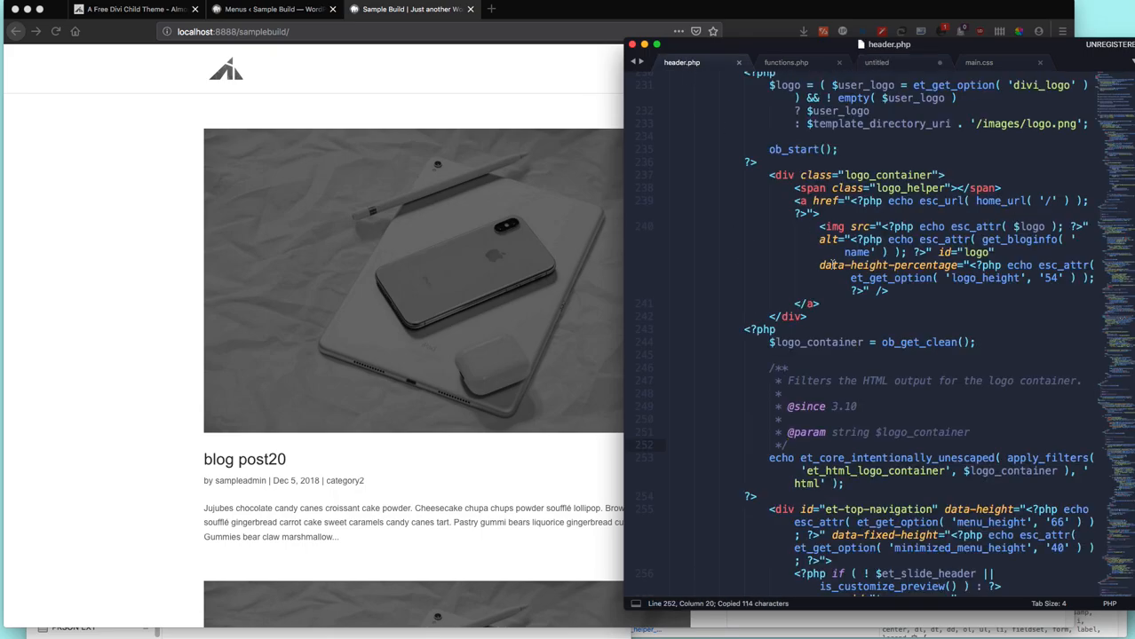
left_click_drag(768, 176, 842, 322)
scroll(842, 322, "down", 5)
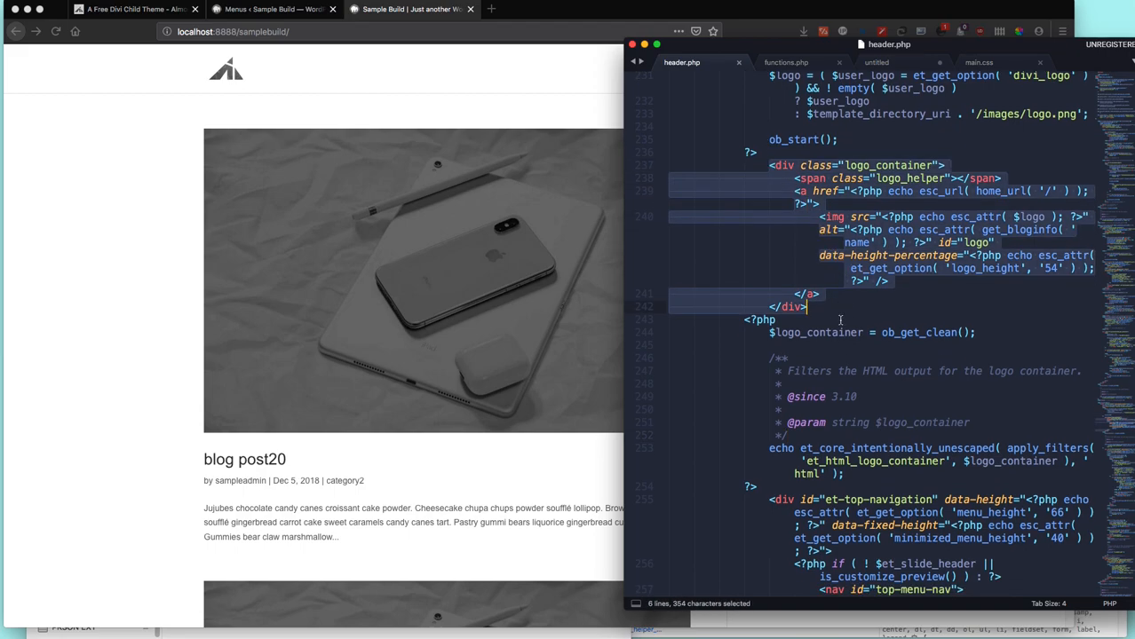
left_click_drag(744, 205, 757, 373)
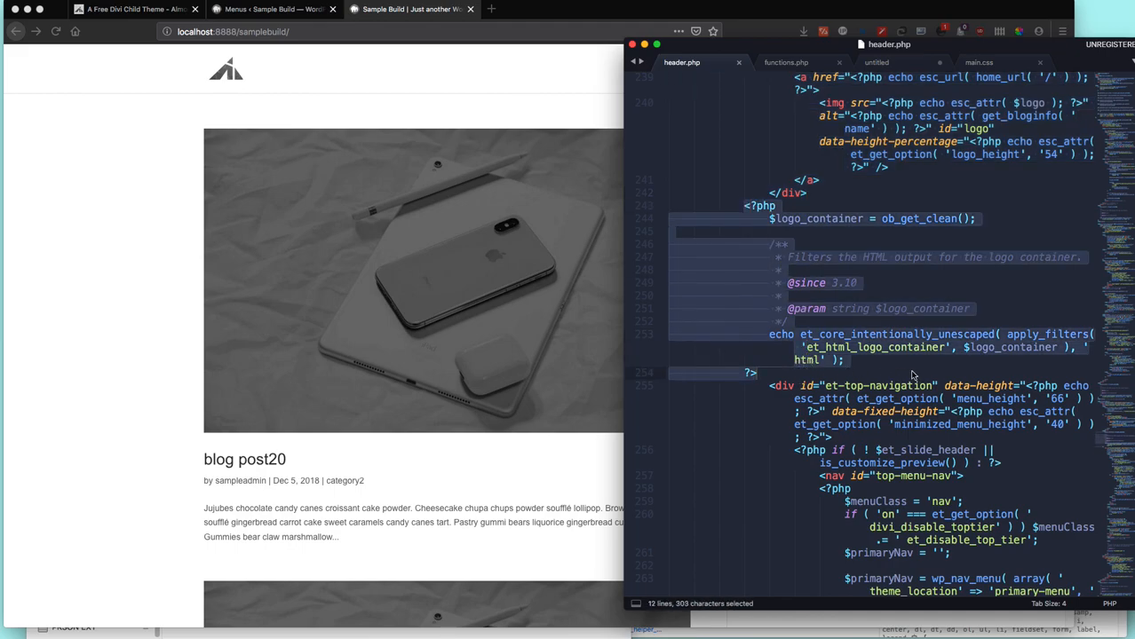
left_click(778, 378)
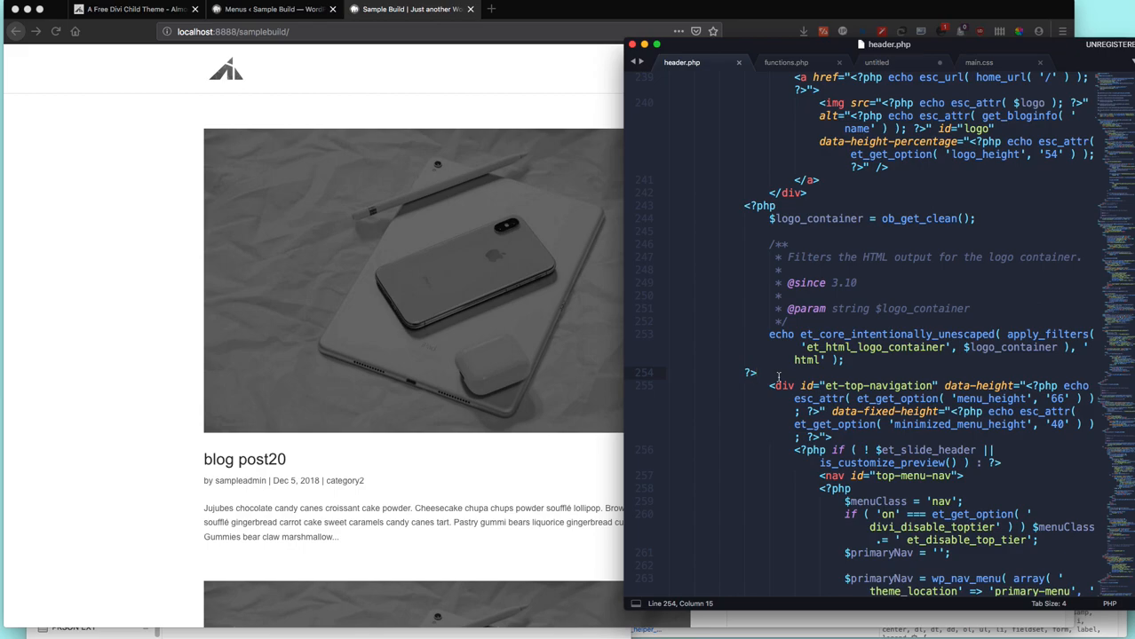
key("Return")
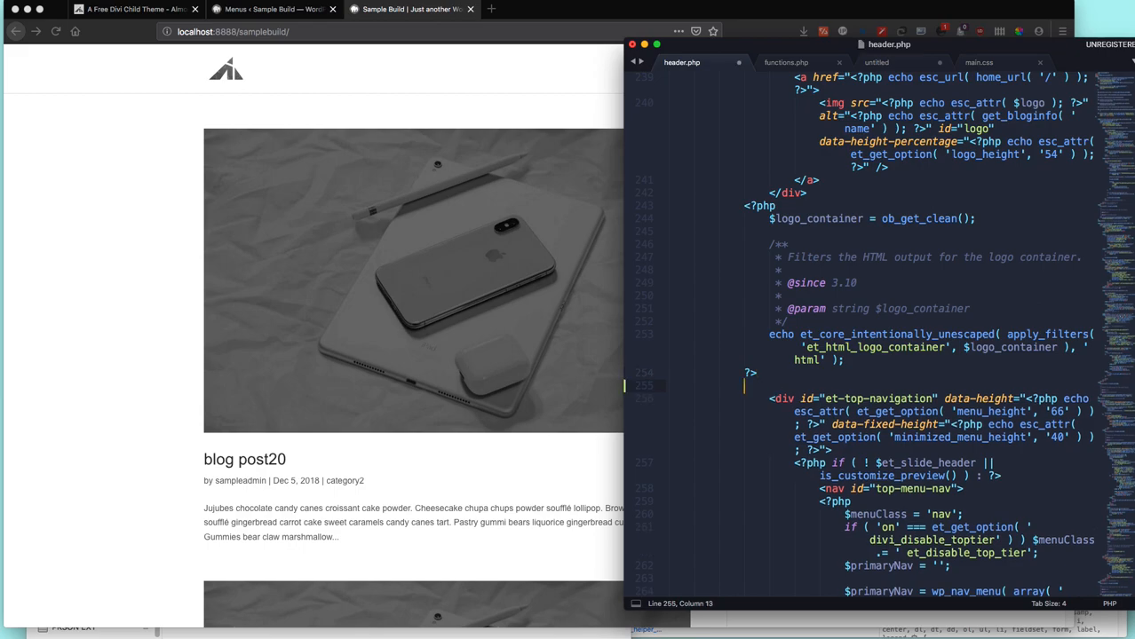
key("cmd+v")
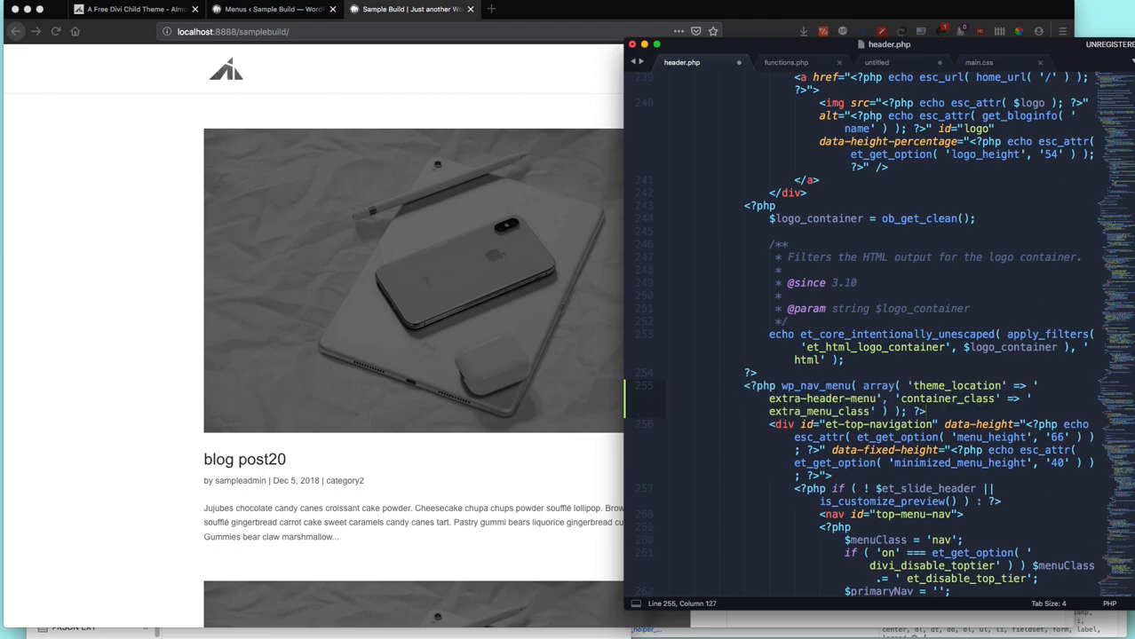
key("Return")
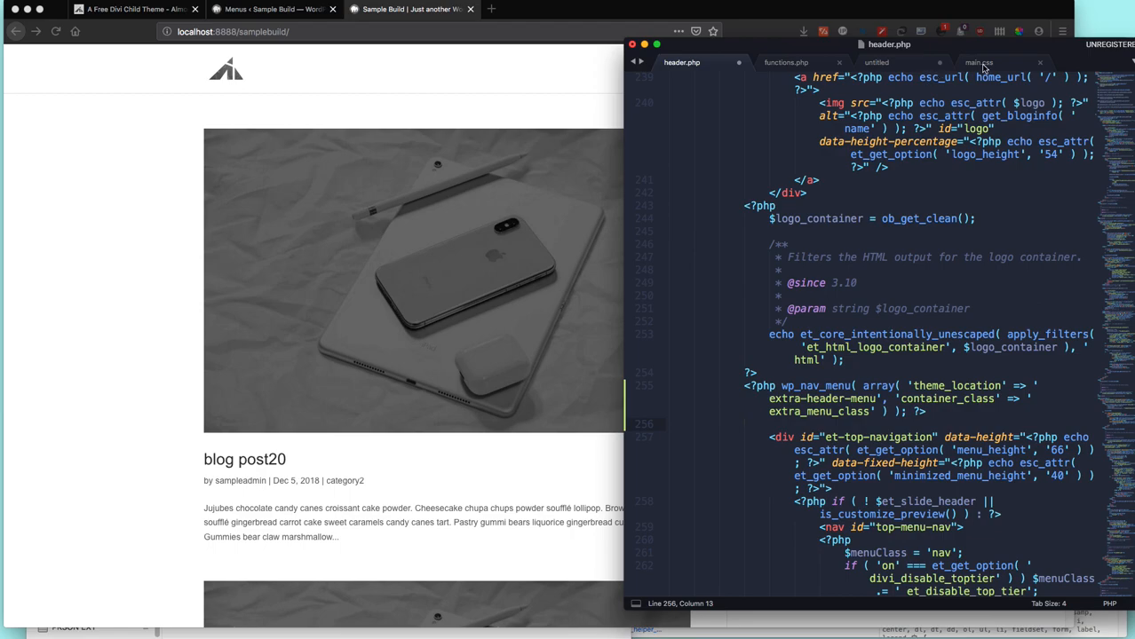
Check the extra_menu_class container class in the inserted snippet, save header.php and reload the Sample Build homepage in the browser.
left_click(876, 62)
left_click(682, 62)
left_click_drag(871, 411, 763, 409)
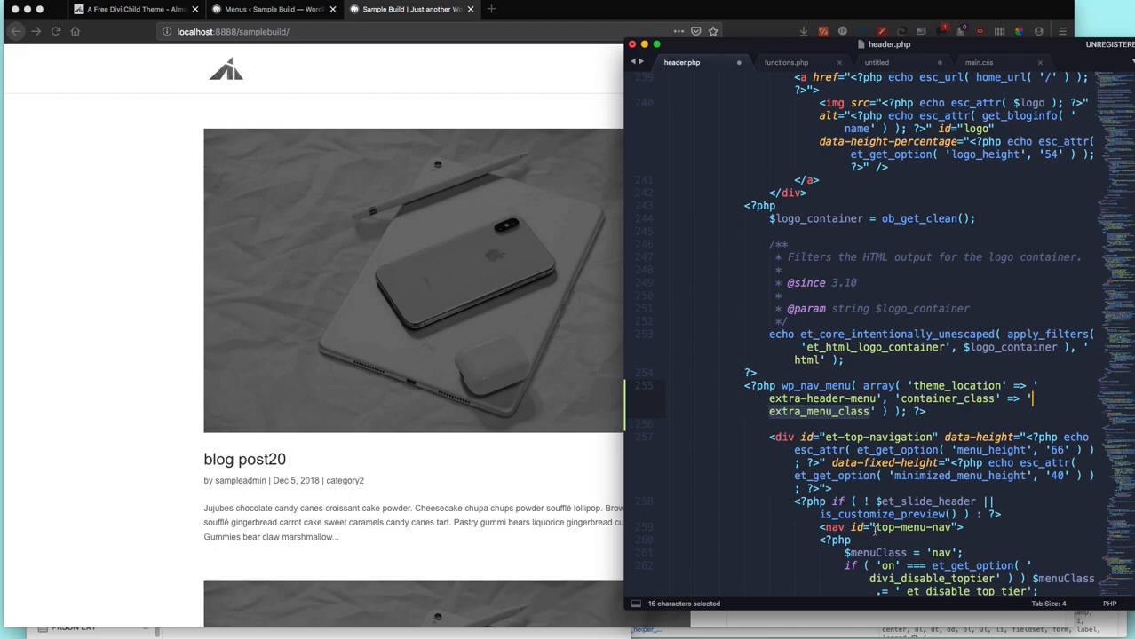
key("super+s")
left_click(941, 420)
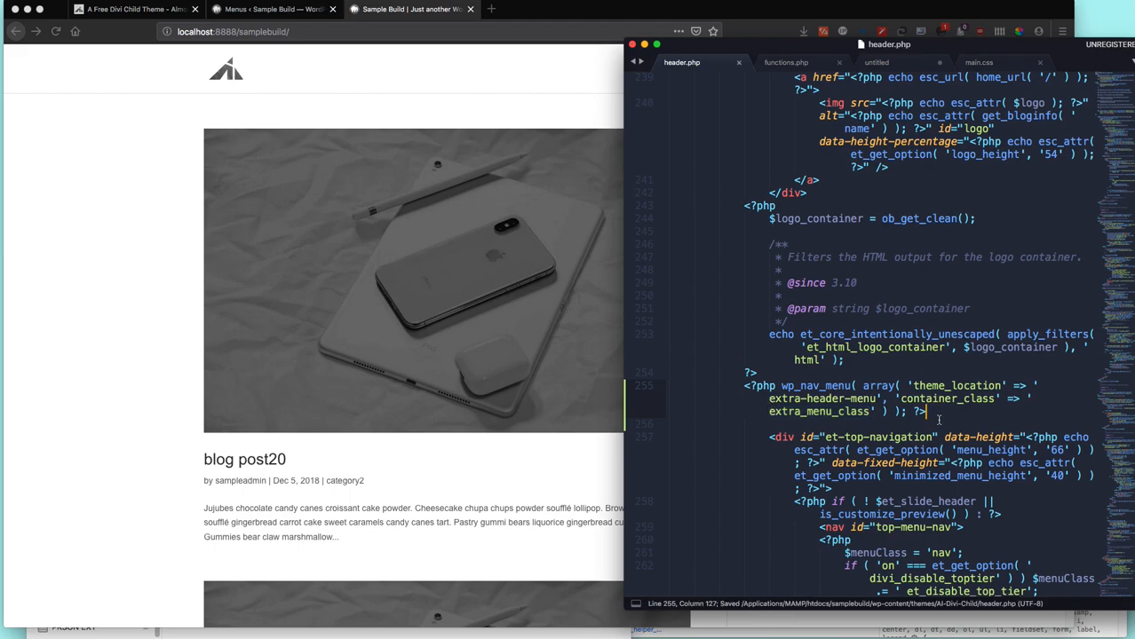
left_click(535, 102)
key("super+r")
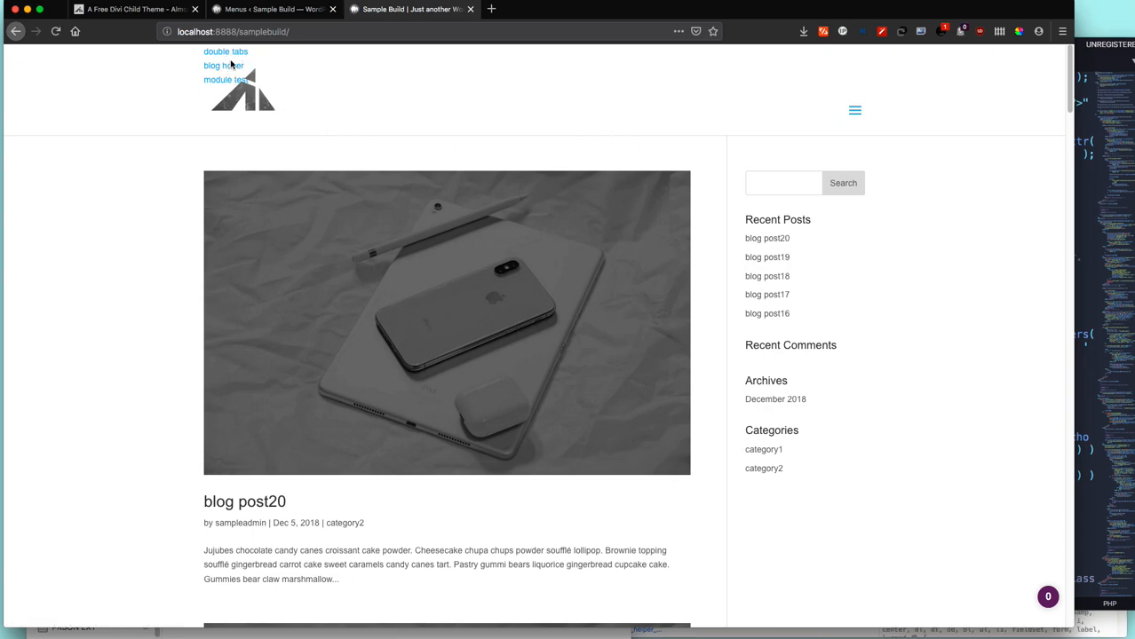
In main.css, add .extra_menu_class rules for a centred 80% wide flex menu, uppercase 16px black links, and 981px and 980px media queries.
left_click(1082, 71)
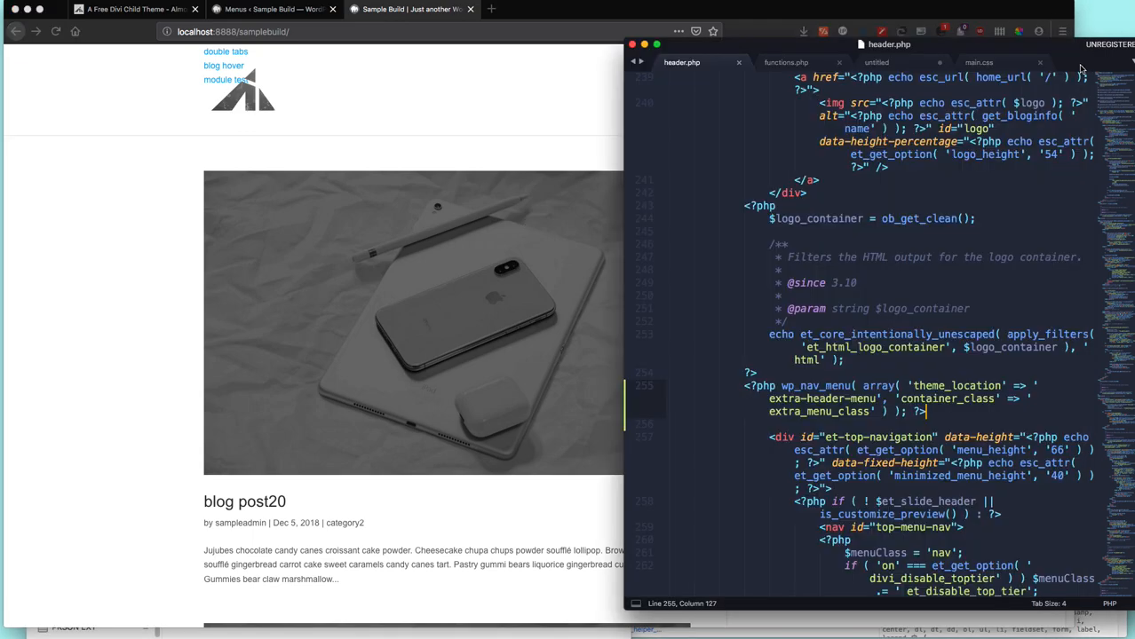
left_click(977, 63)
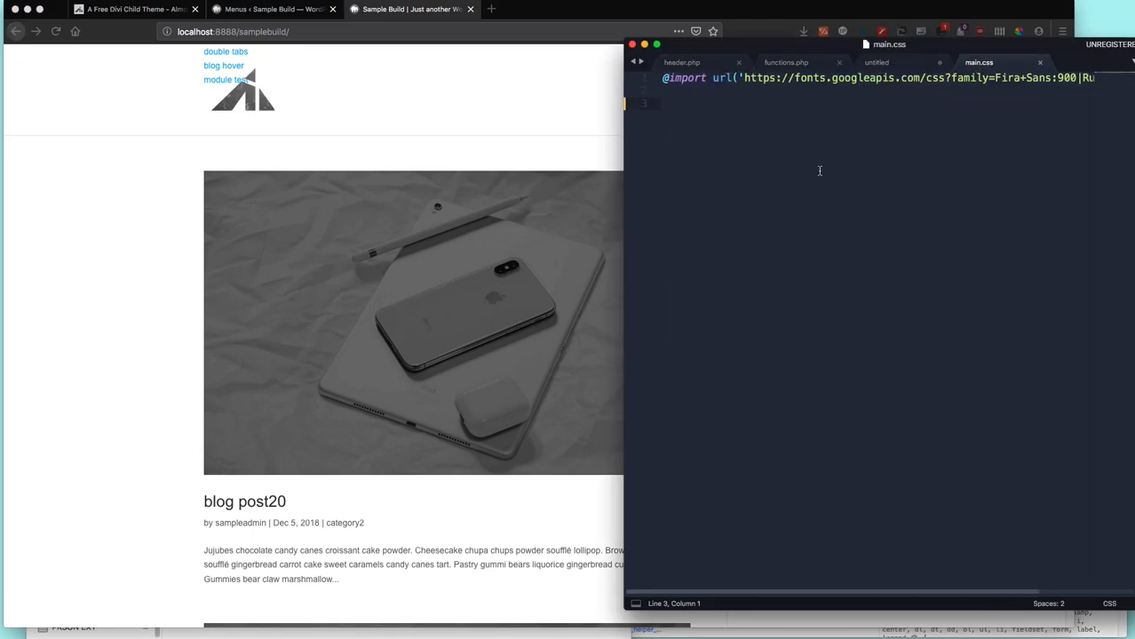
key("super+Tab")
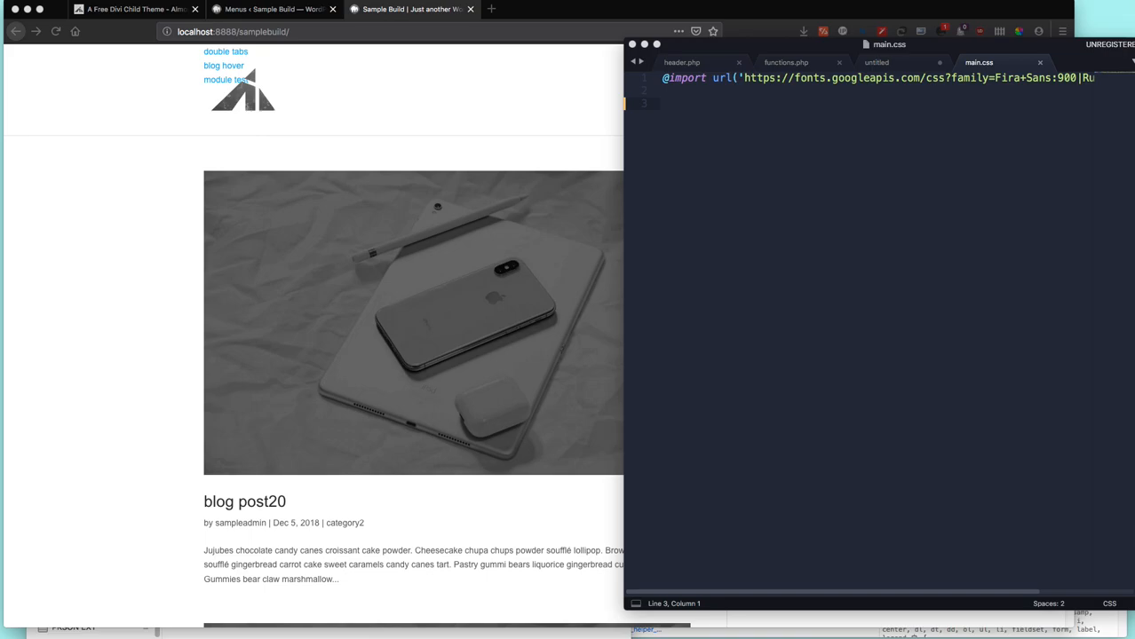
type(".extra_menu_class {   position: absolute;   width: 80%;   top: 50%;   left: 50%;   transform: translate(-50%, -50%); } .extra_menu_class #menu-extra-header.menu {   display: flex;   justify-content: center; } .extra_menu_class #menu-extra-header.menu .menu-item {   margin: 0 14px; } .extra_menu_class #menu-extra-header.menu .menu-item a {   font-size: 16px;   font-weight: 700;   color: black;   text-transform: uppercase; } .extra_menu_class #menu-extra-header.menu .menu-item:hover a {   opacity: .6; } .extra_menu_class #menu-extra-header.menu .menu-item.current-menu-item a {   color: red; } @media all and (min-width: 981px) {   .hide-on-desktop {     display: none;   } } @media all and (max-width: 980px) {   .hide-on-desktop {     display: list-item;   }   .extra_menu_class {     display: none;   } }")
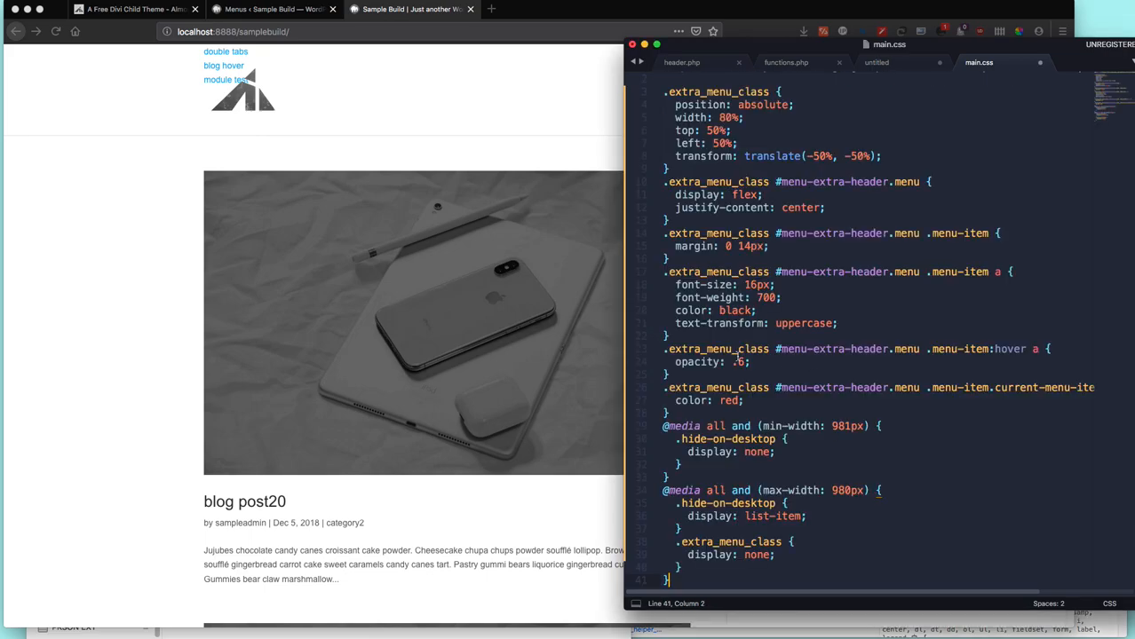
Save main.css, reload the Sample Build homepage in the browser and return to the stylesheet.
scroll(782, 373, "up", 1)
key("super+s")
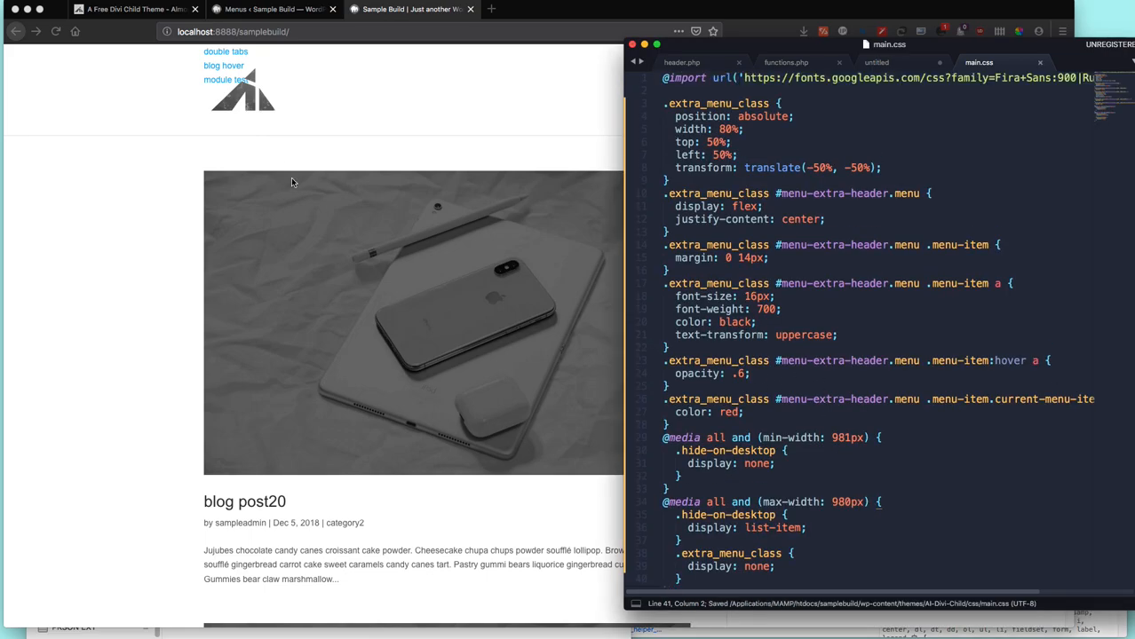
left_click(293, 157)
key("super+r")
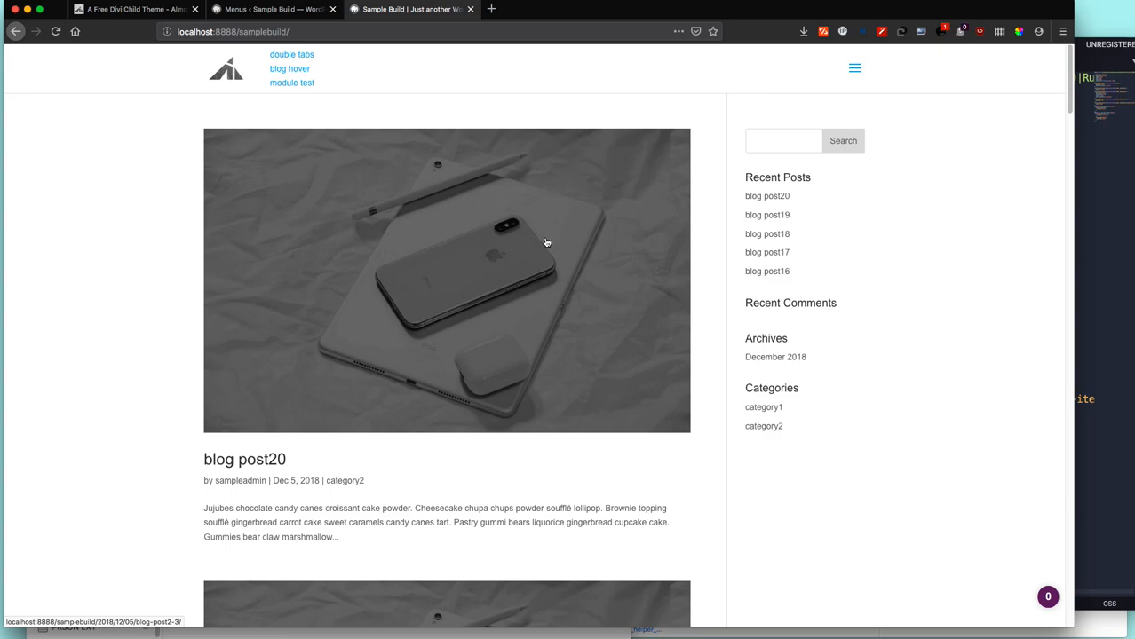
left_click(1099, 276)
left_click(870, 336)
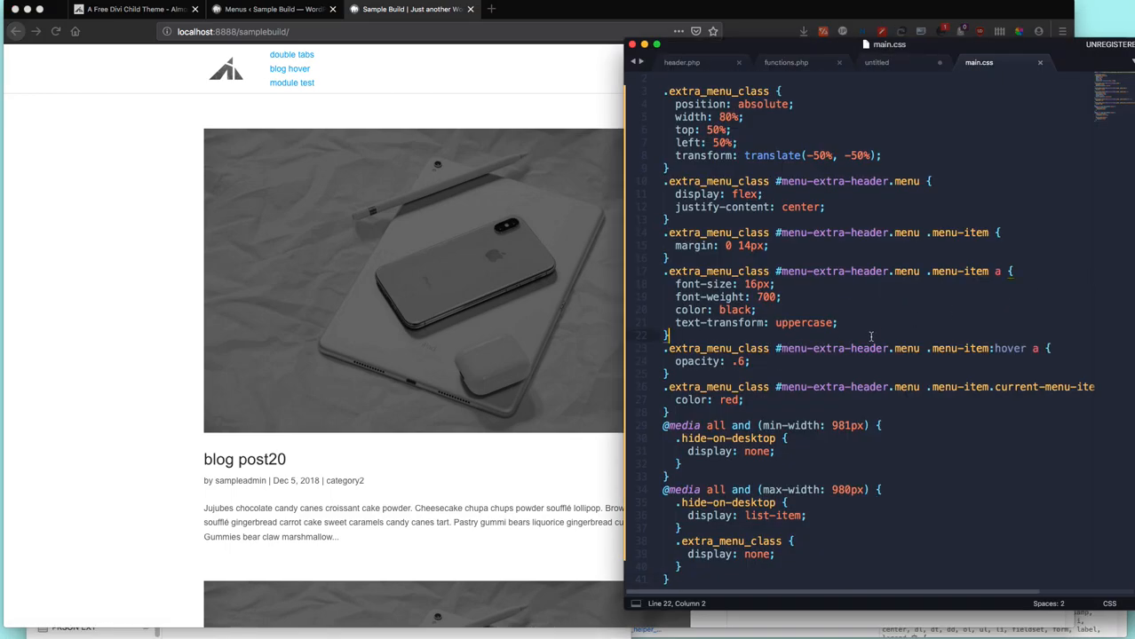
Inspect the extra header menu on the homepage, examining its extra_menu_class container and the ID of the list inside it.
right_click(292, 61)
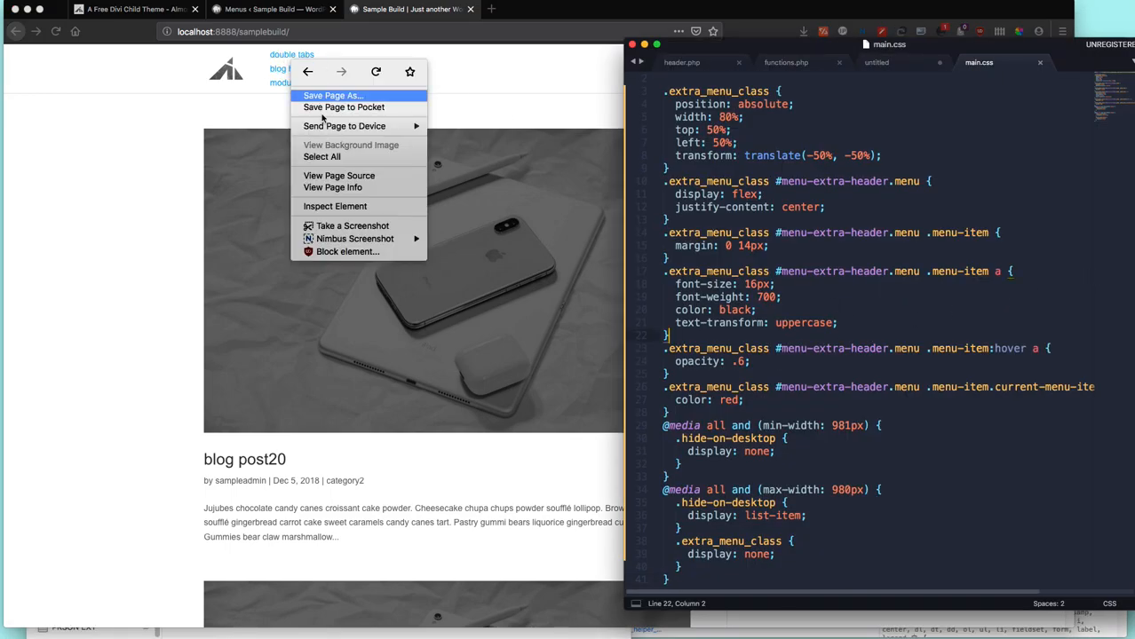
left_click(343, 206)
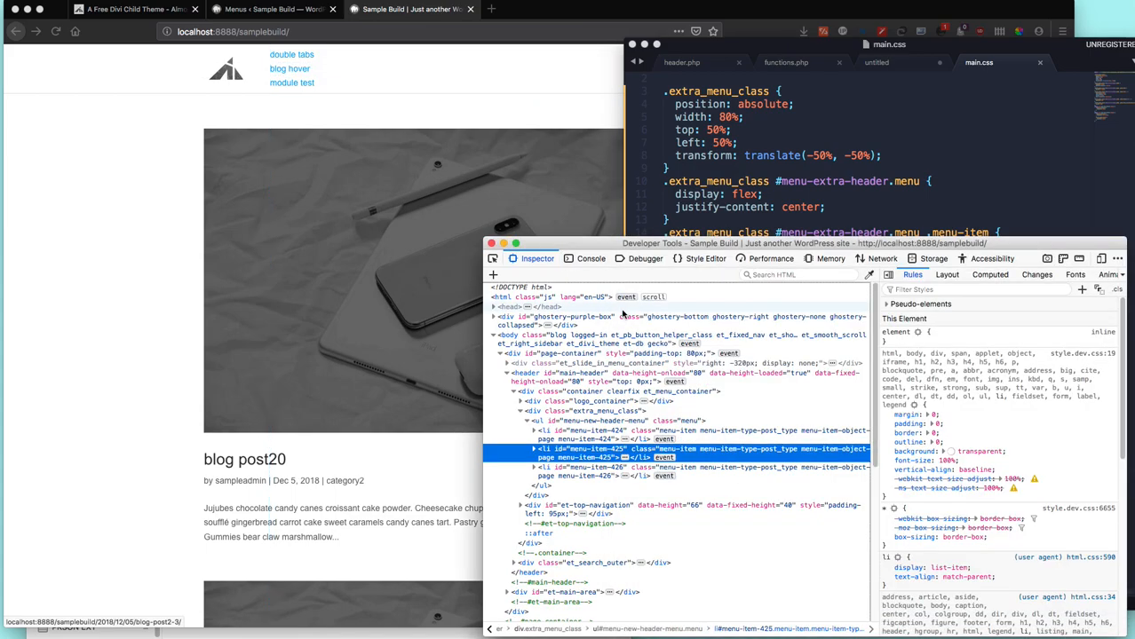
left_click(586, 411)
left_click(862, 131)
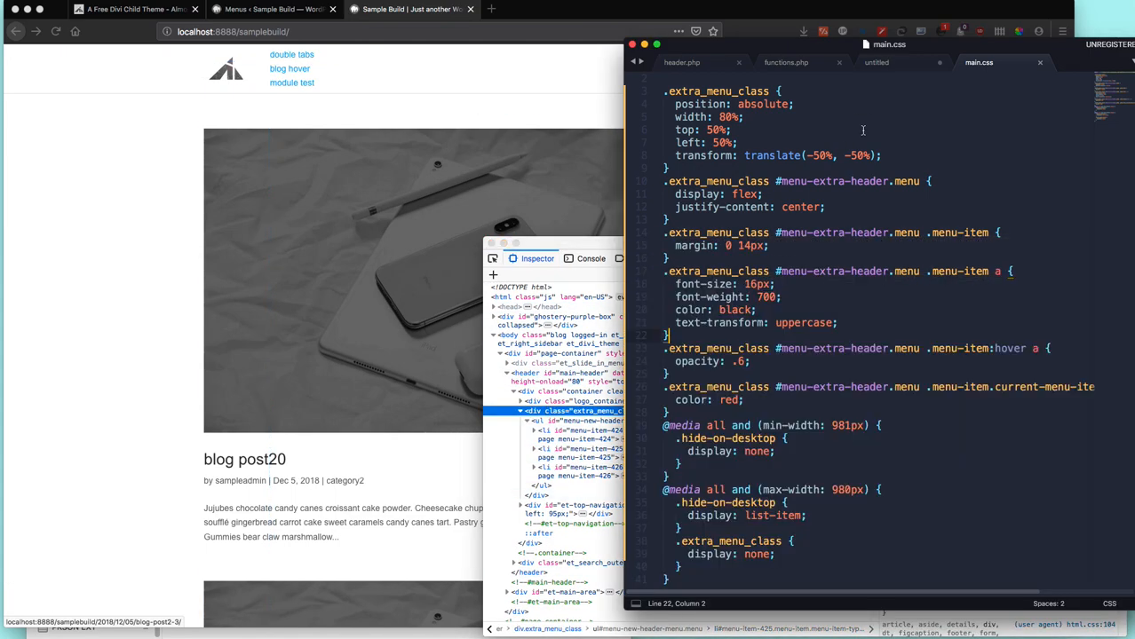
left_click(598, 246)
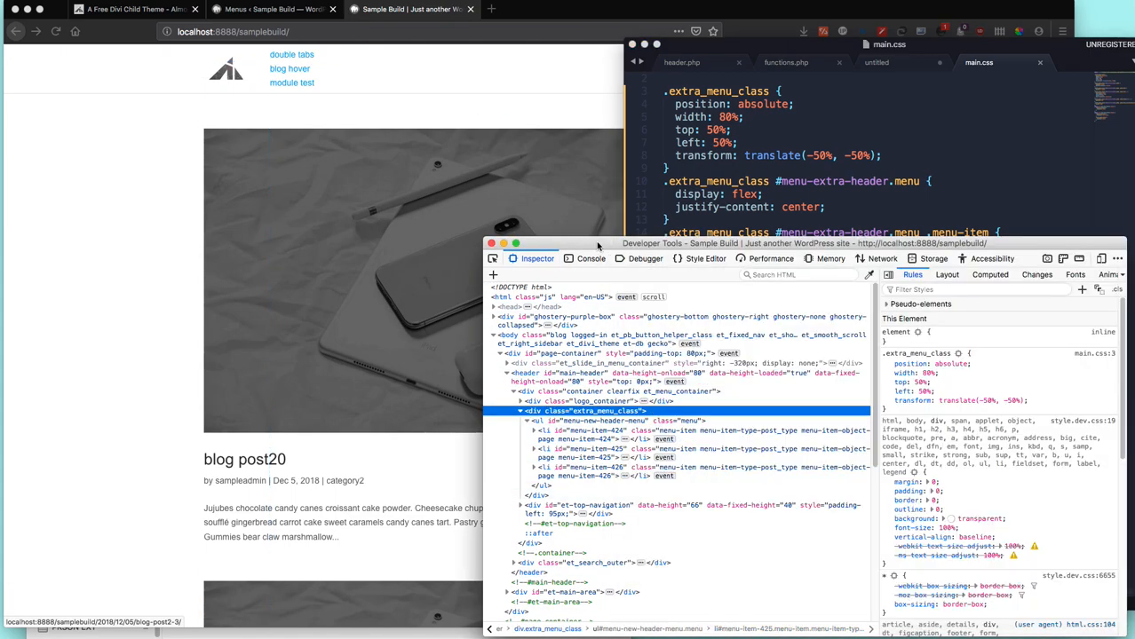
left_click(797, 190)
left_click(591, 241)
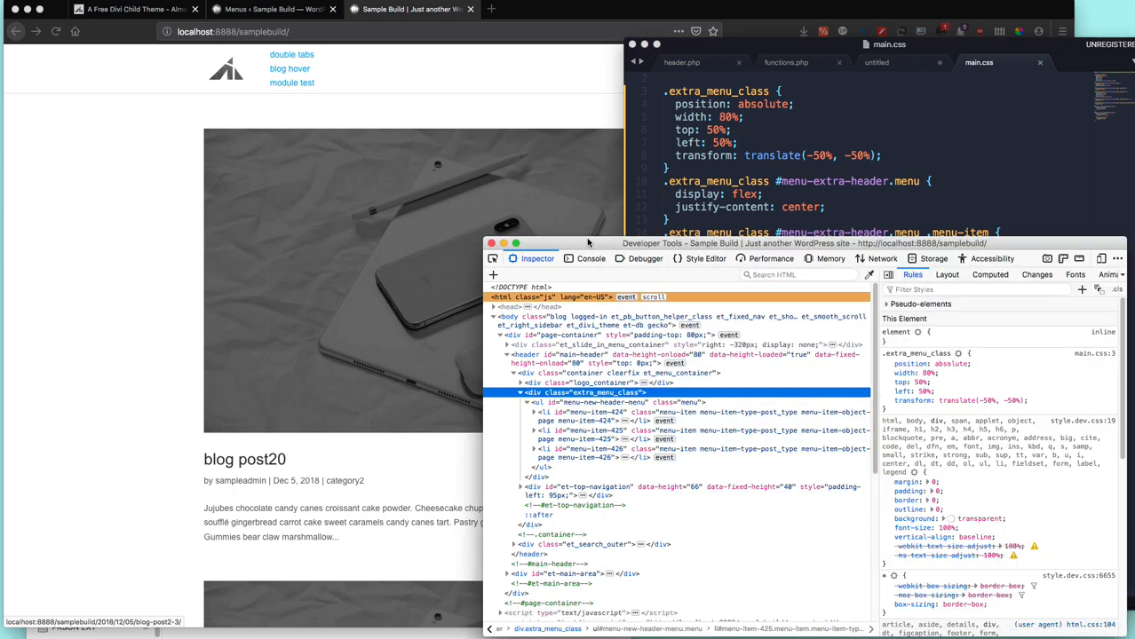
left_click_drag(810, 246, 402, 257)
left_click(666, 335)
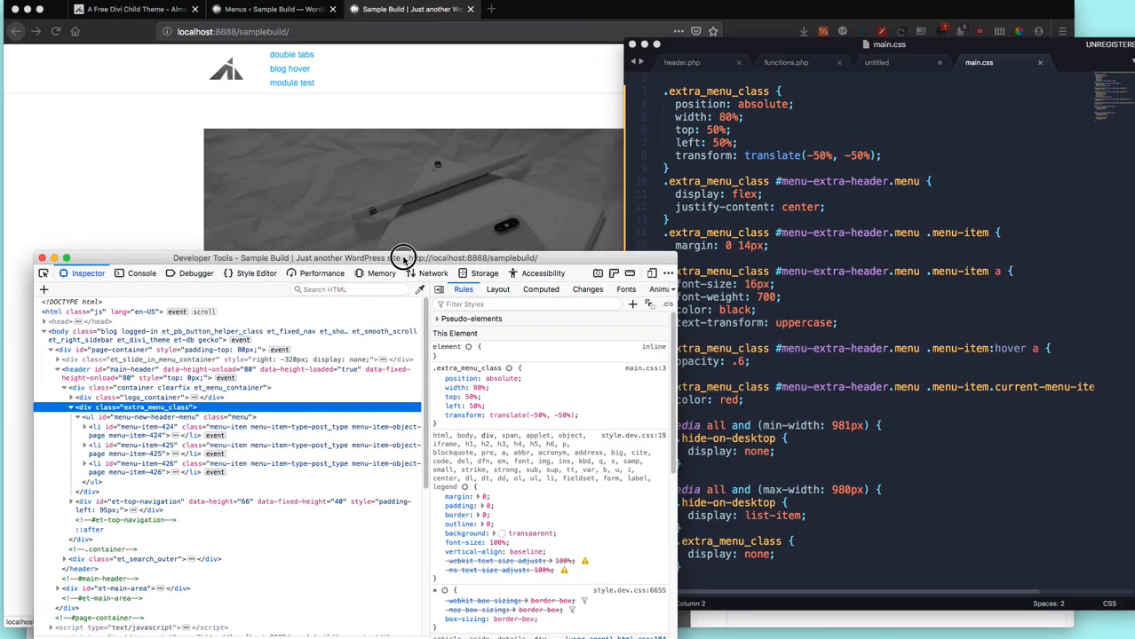
left_click(236, 419)
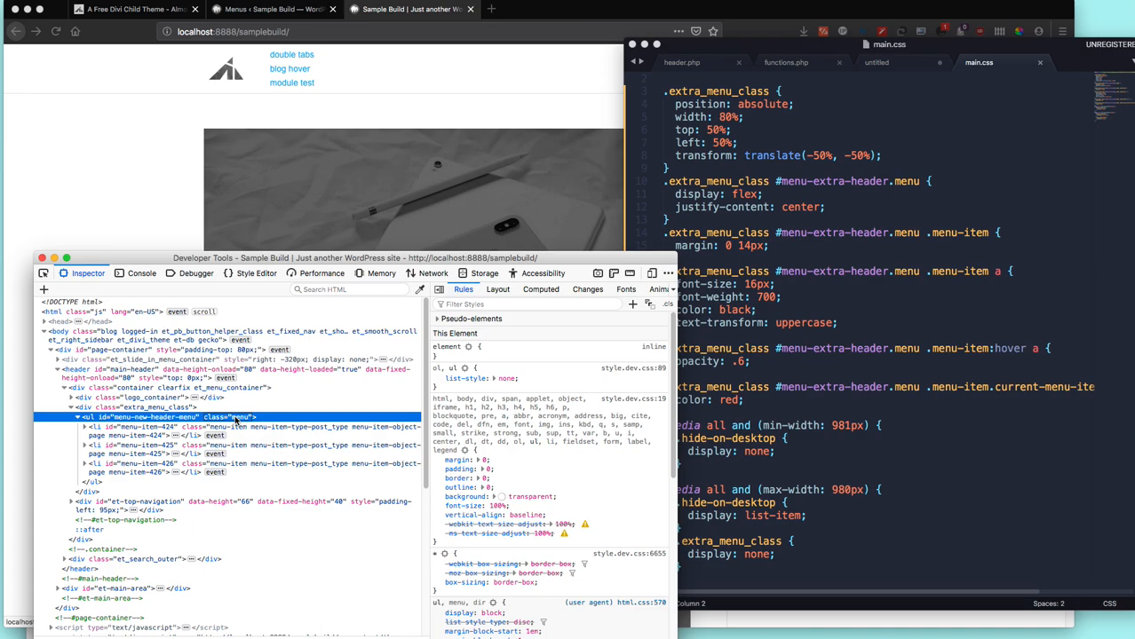
Find and select every occurrence of menu-extra-header in main.css.
left_click(783, 67)
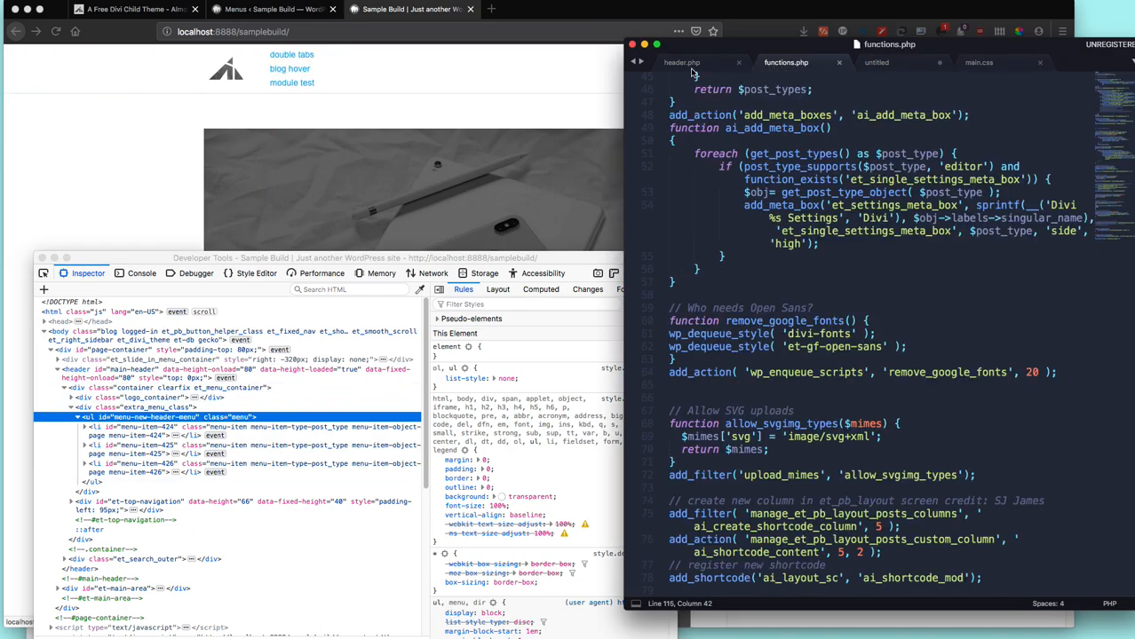
left_click(685, 66)
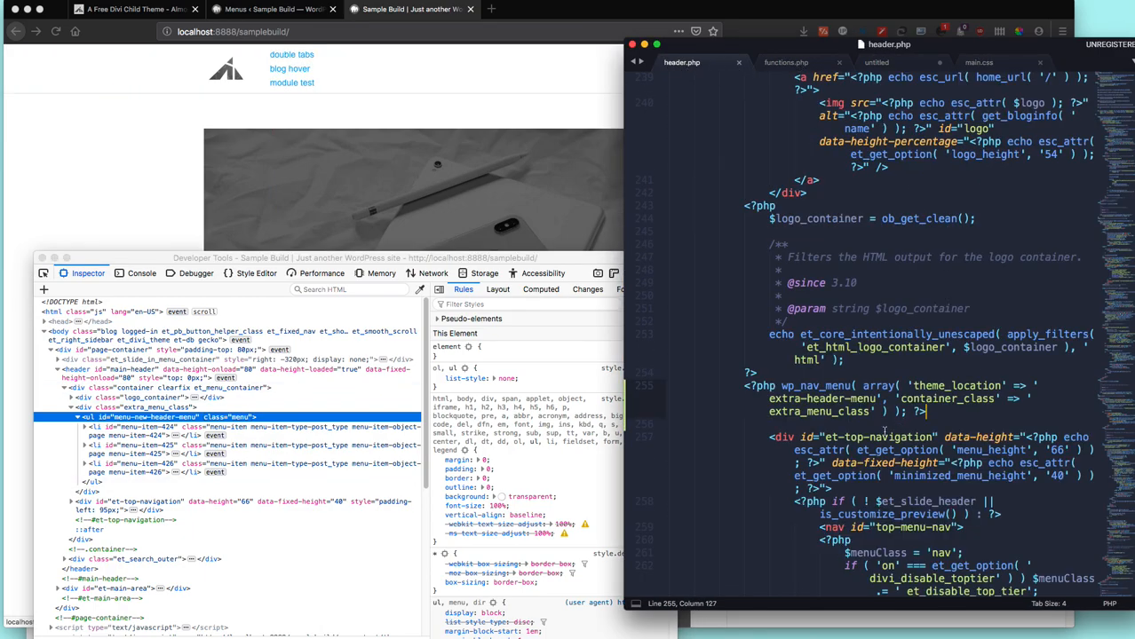
left_click(814, 65)
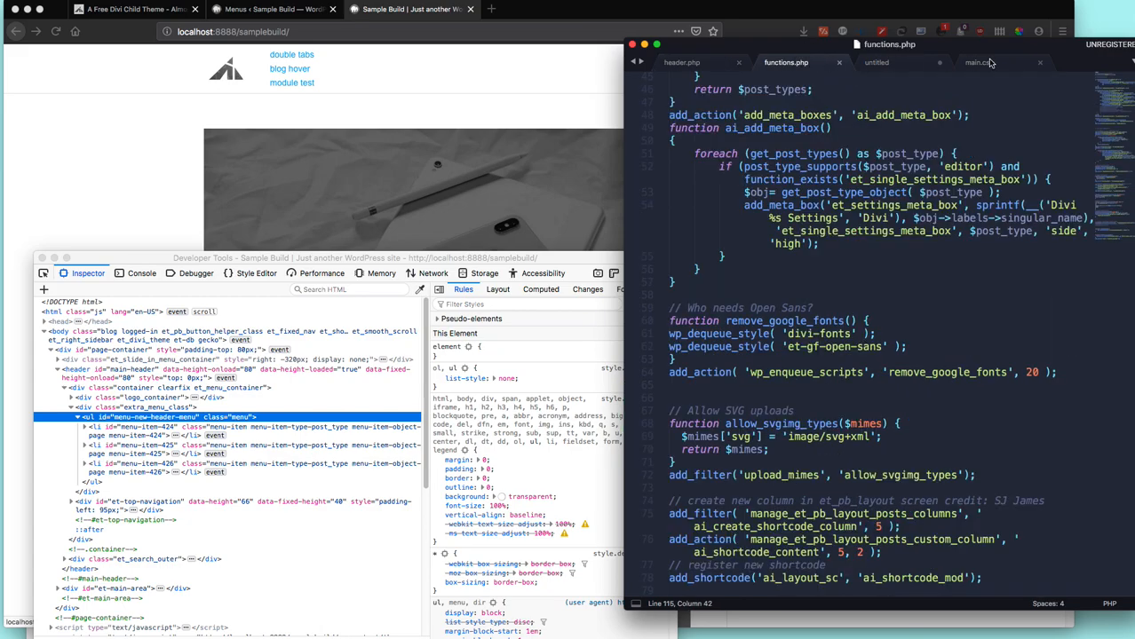
left_click(988, 66)
left_click_drag(782, 182, 889, 179)
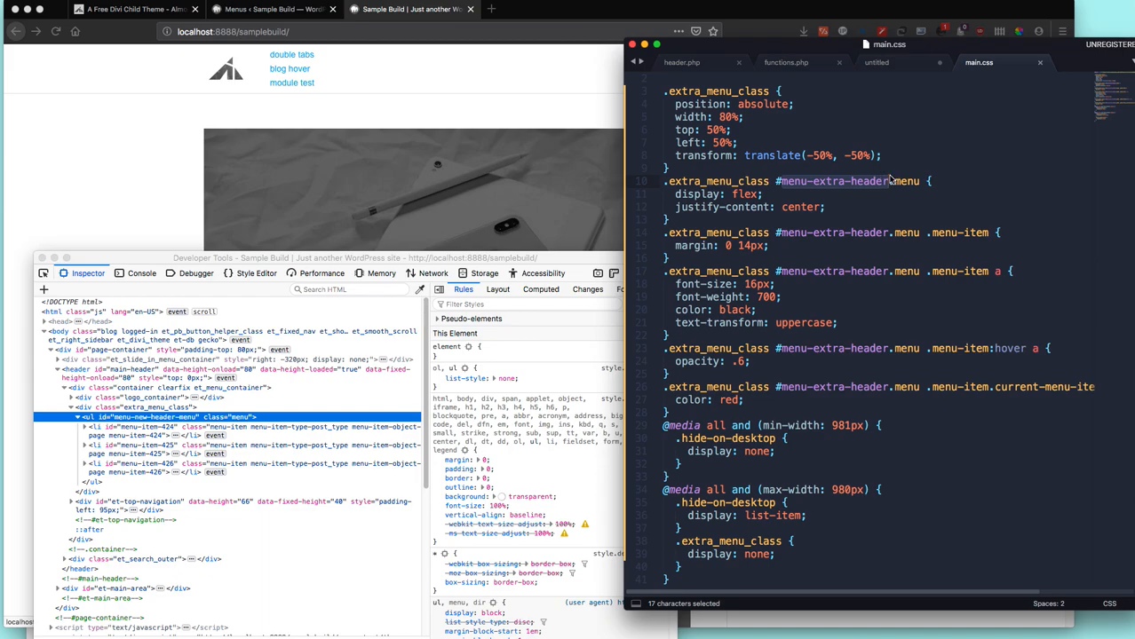
key("super+c")
left_click(889, 180)
left_click_drag(864, 425, 869, 426)
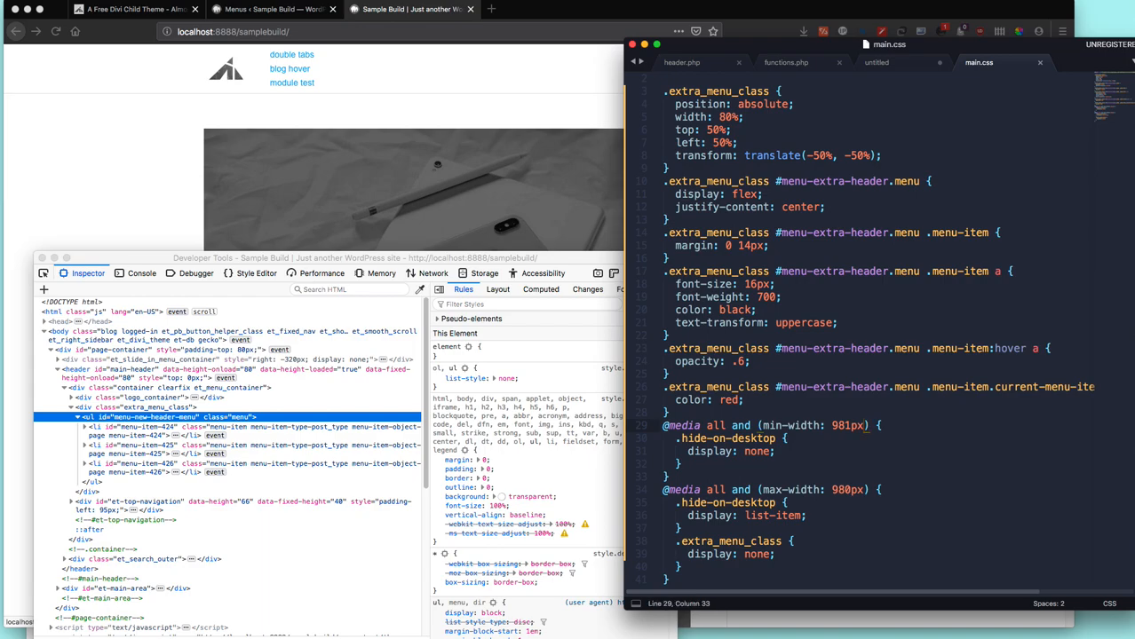
key("super+f")
key("super+v")
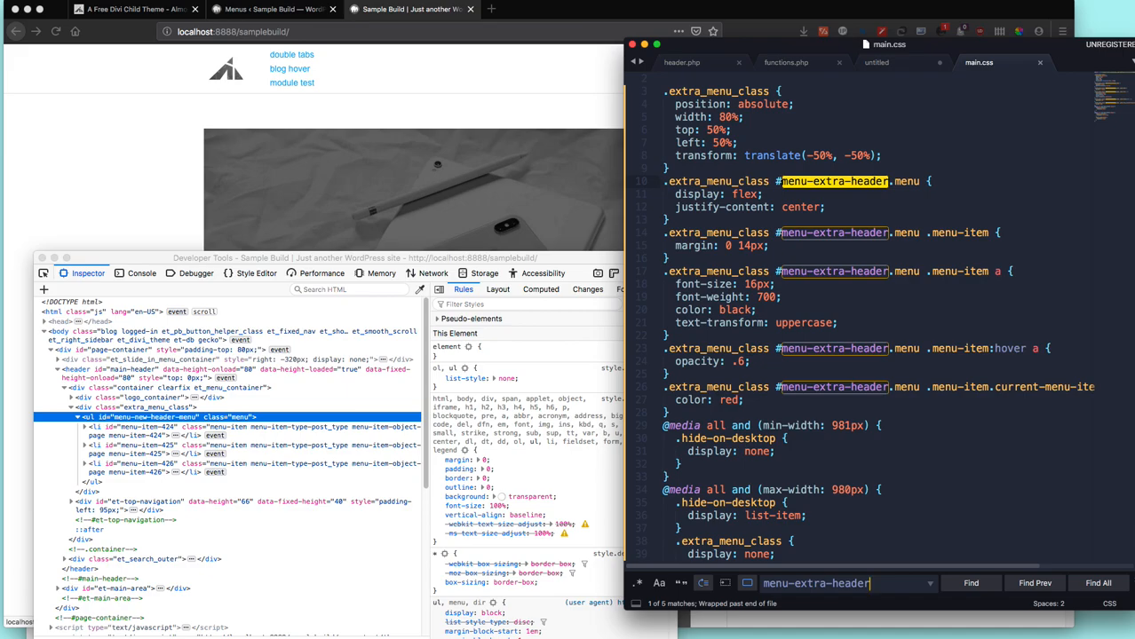
key("alt+Return")
Replace "extra" with "new" in all the selected menu IDs so they read menu-new-header.
key("Right")
key("Left")
key("Left")
key("Left")
key("Left")
key("Left")
key("Left")
key("Left")
key("BackSpace")
key("BackSpace")
key("BackSpace")
key("BackSpace")
key("BackSpace")
type("ner")
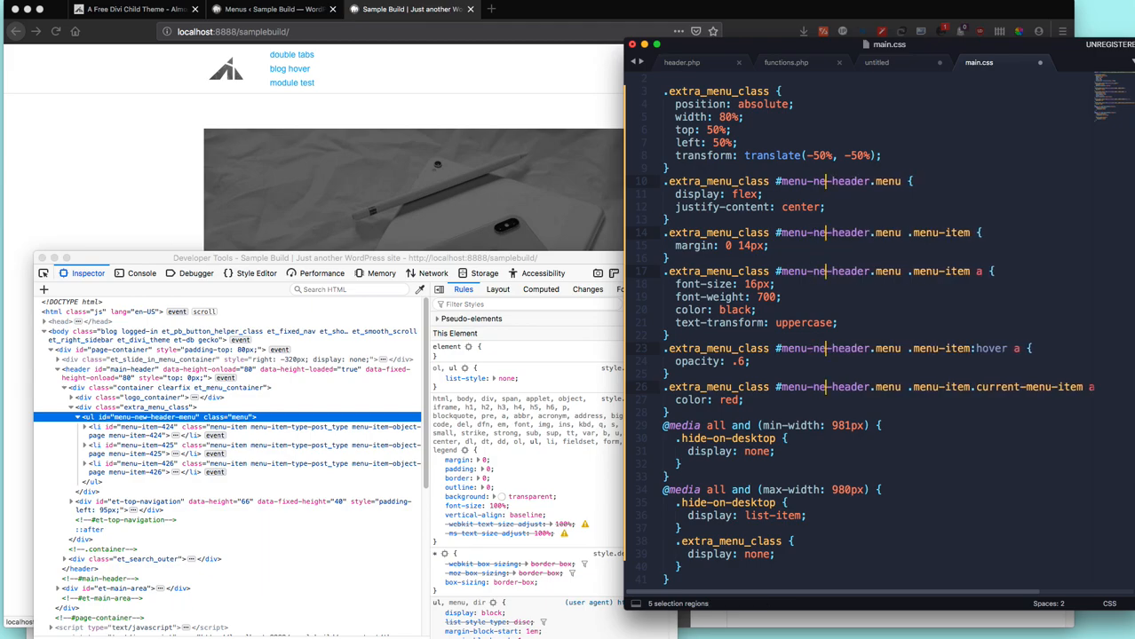
key("Delete")
key("BackSpace")
type("w-")
Append "-menu" to all the selected IDs so they read #menu-new-header-menu, and save main.css.
key("Right")
key("Right")
key("Right")
key("Right")
key("Right")
key("Right")
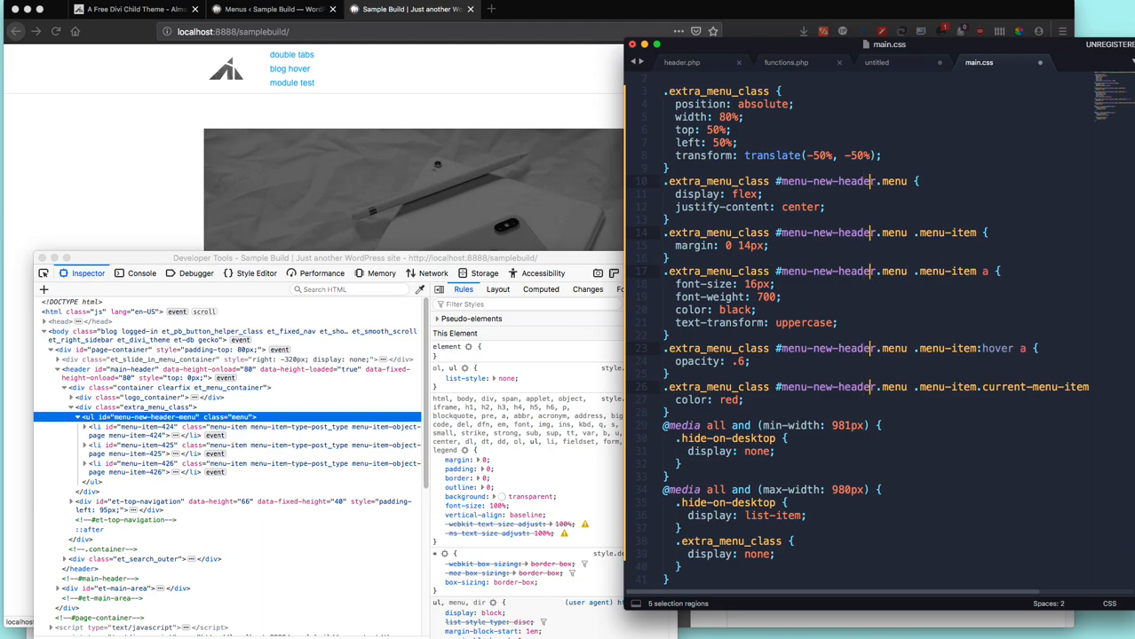
type("-menu")
key("super+s")
key("Escape")
Reload the Sample Build homepage and compare the inspected menu list's ID with the selectors in main.css.
left_click(364, 268)
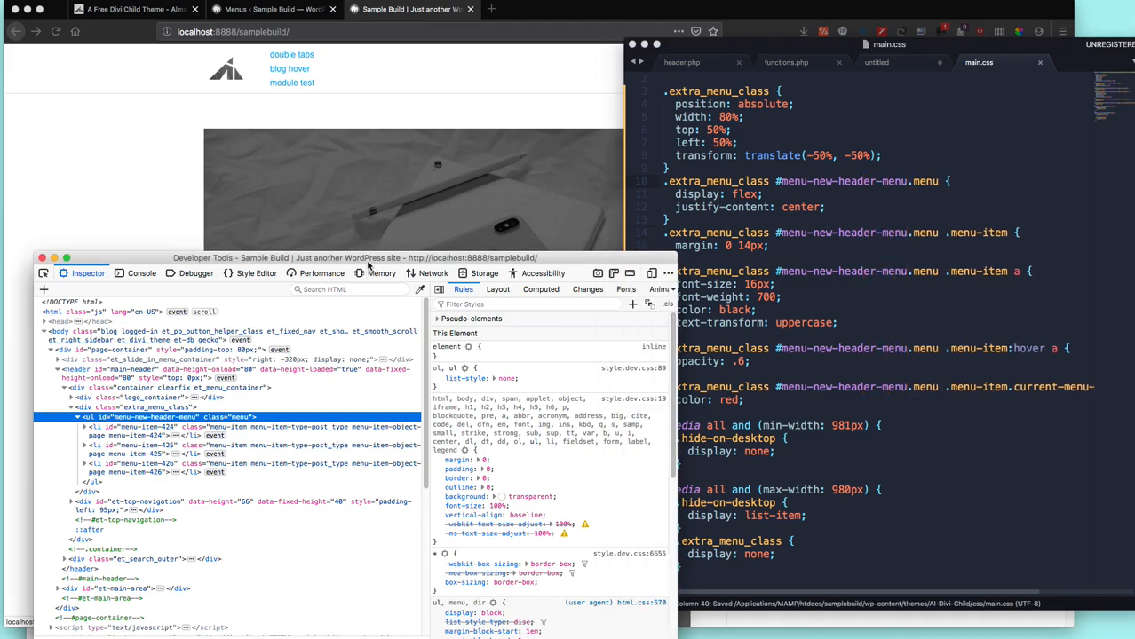
key("super+r")
left_click(460, 21)
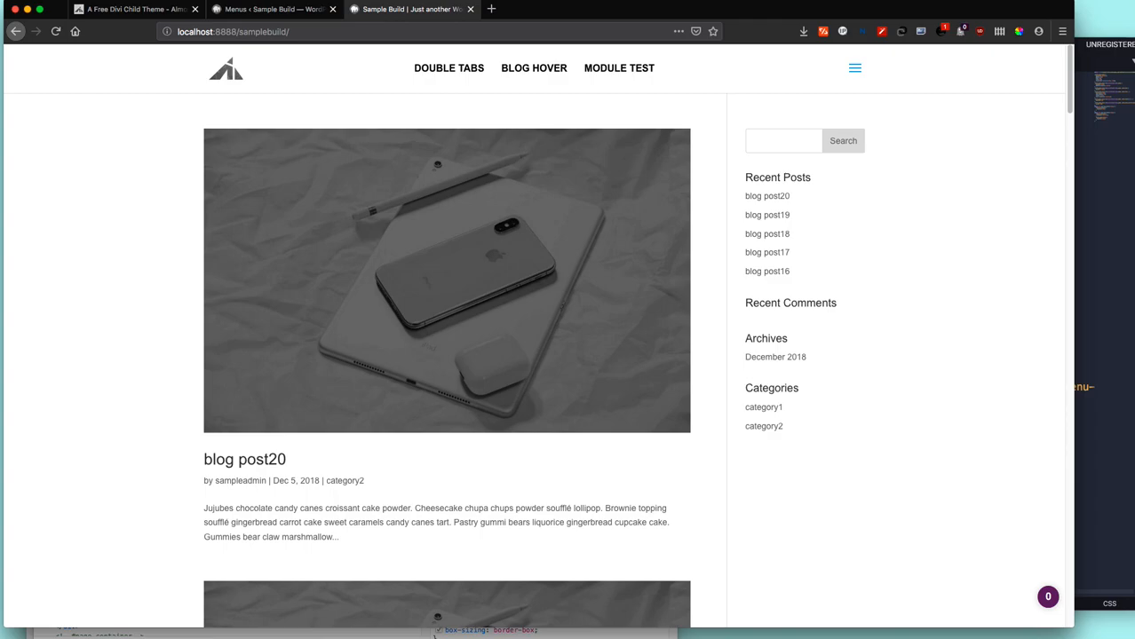
left_click(435, 634)
left_click_drag(423, 257, 510, 264)
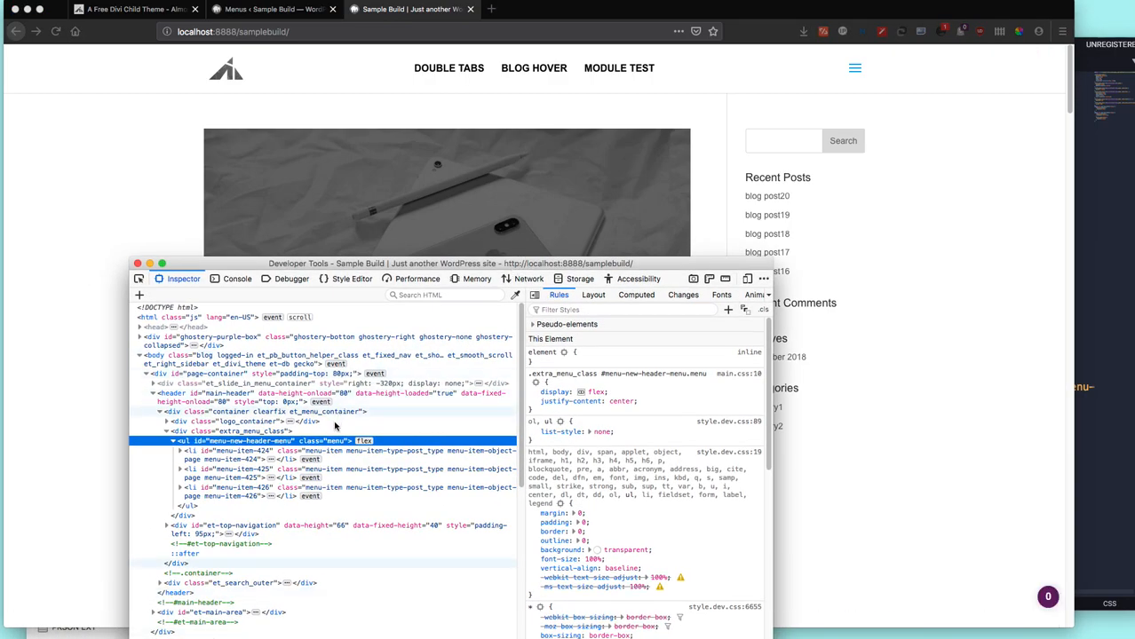
left_click(1085, 204)
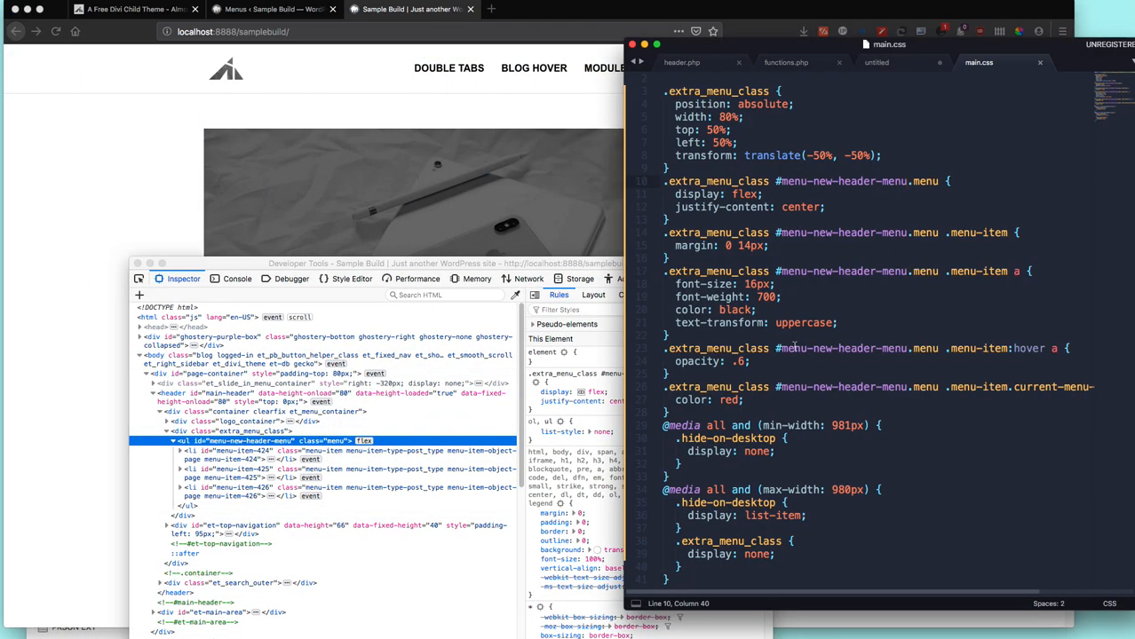
left_click(593, 263)
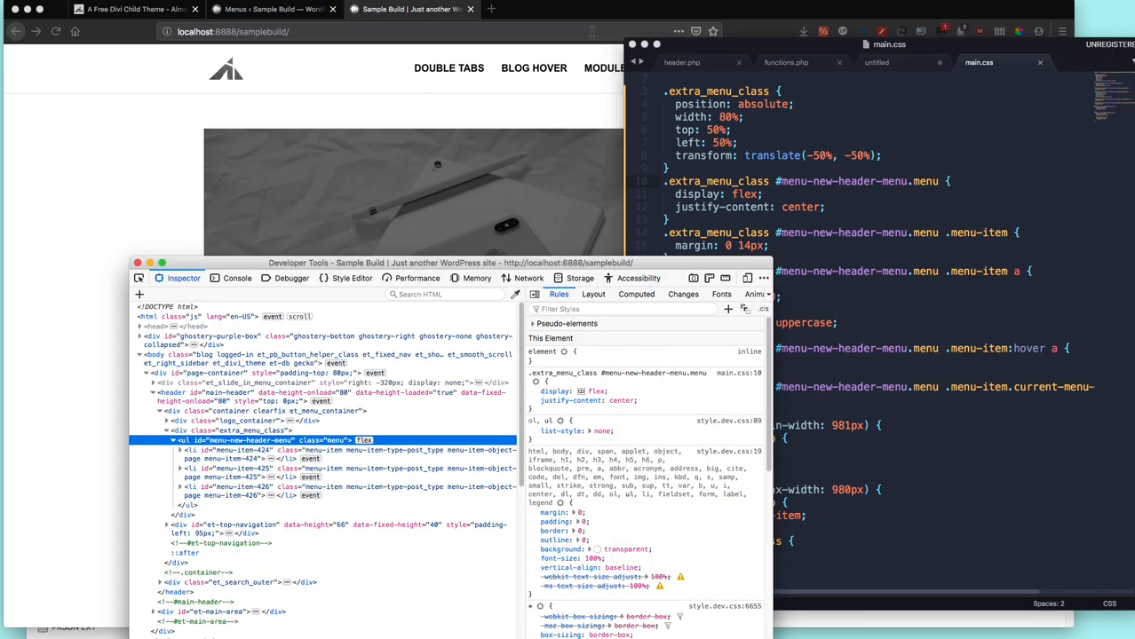
Open the homepage's slide-in menu to check its items, and copy the hide-on-desktop class name from the 980px media query in main.css.
left_click(393, 10)
left_click(854, 69)
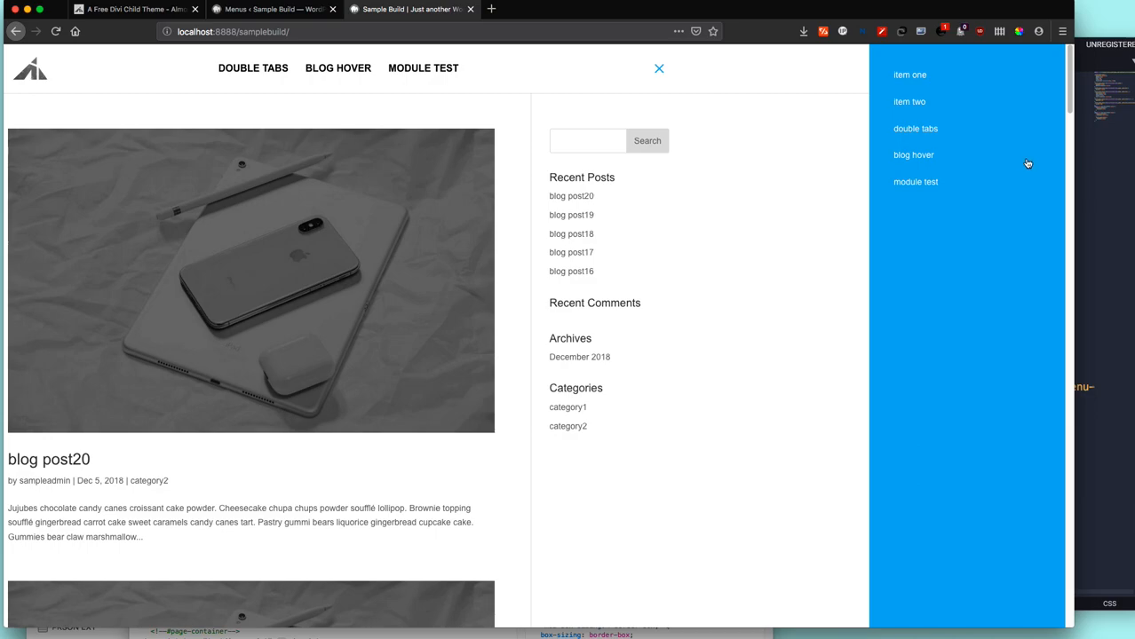
left_click(1096, 249)
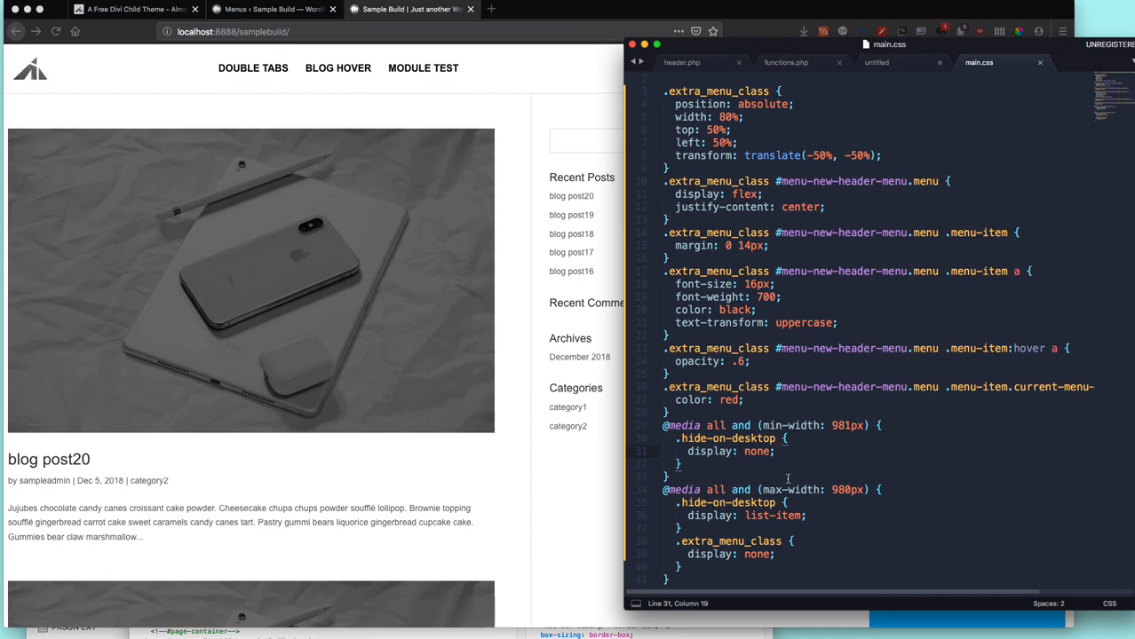
mouse_move(758, 449)
left_click_drag(681, 503, 776, 502)
key("super+c")
On the WordPress Menus page, load the Primary Menu for editing and expand its double tabs item.
left_click(271, 9)
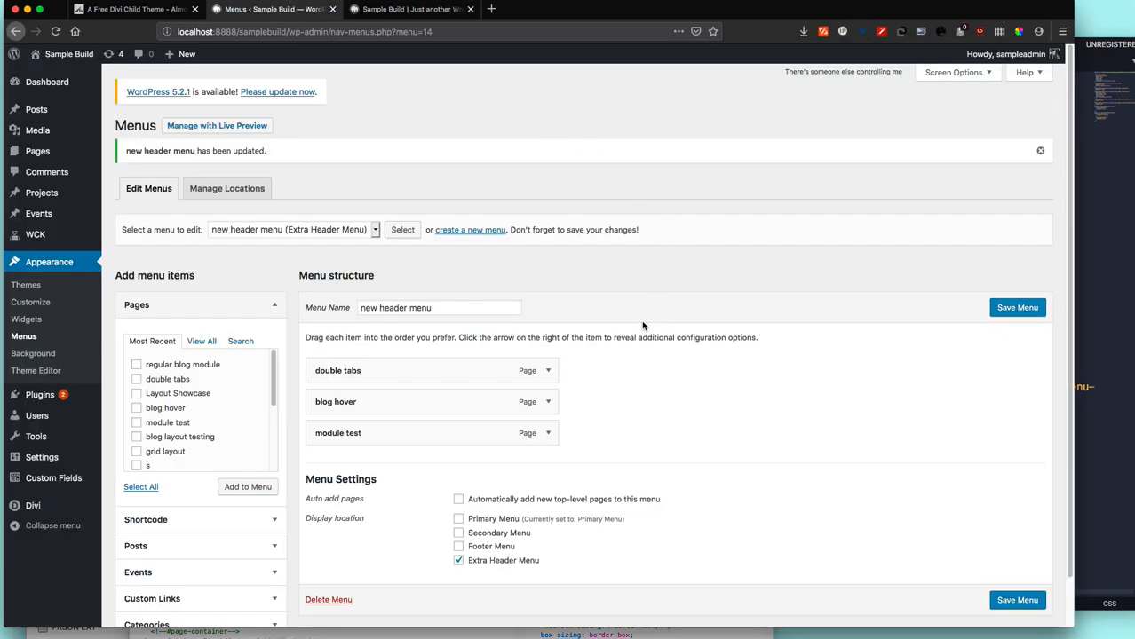
left_click(342, 229)
left_click(293, 238)
left_click(402, 229)
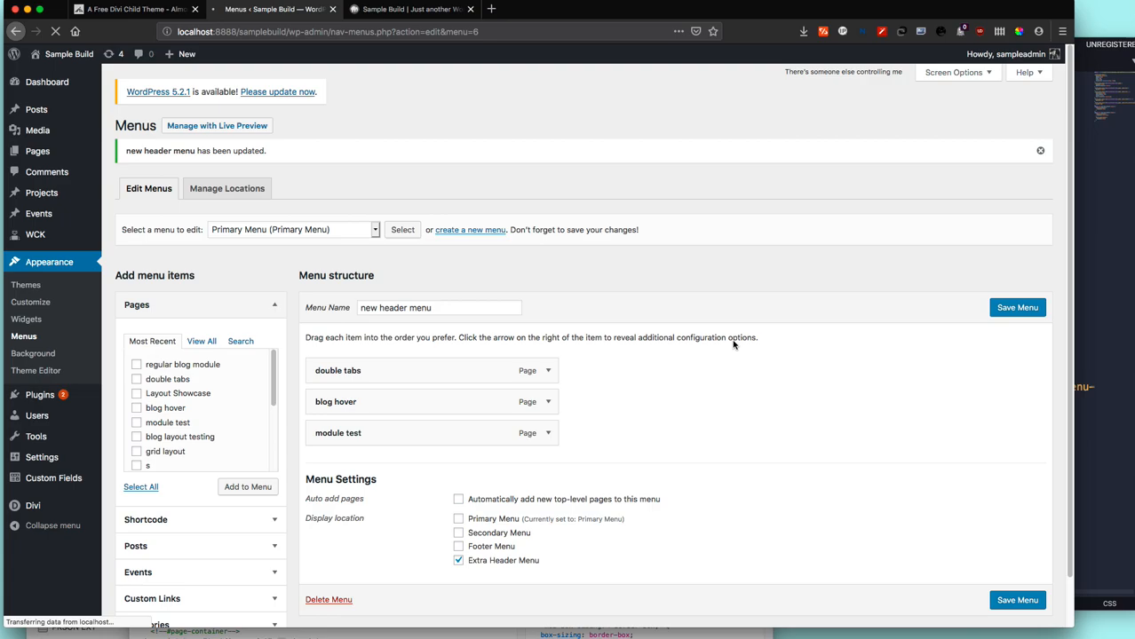
scroll(734, 345, "down", 2)
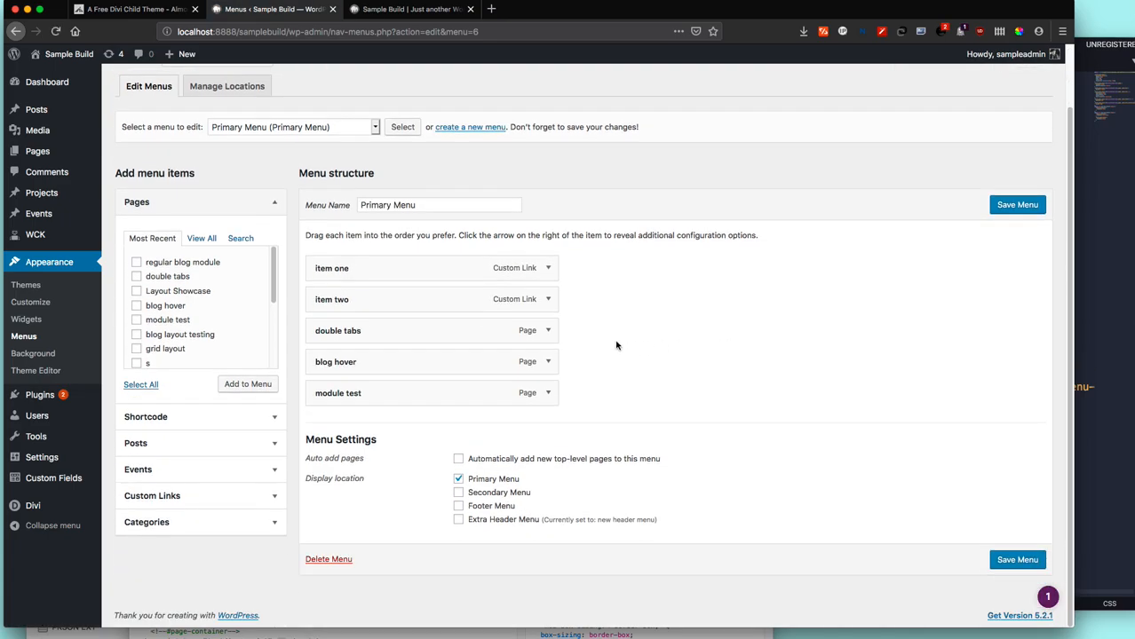
left_click(547, 332)
left_click(331, 409)
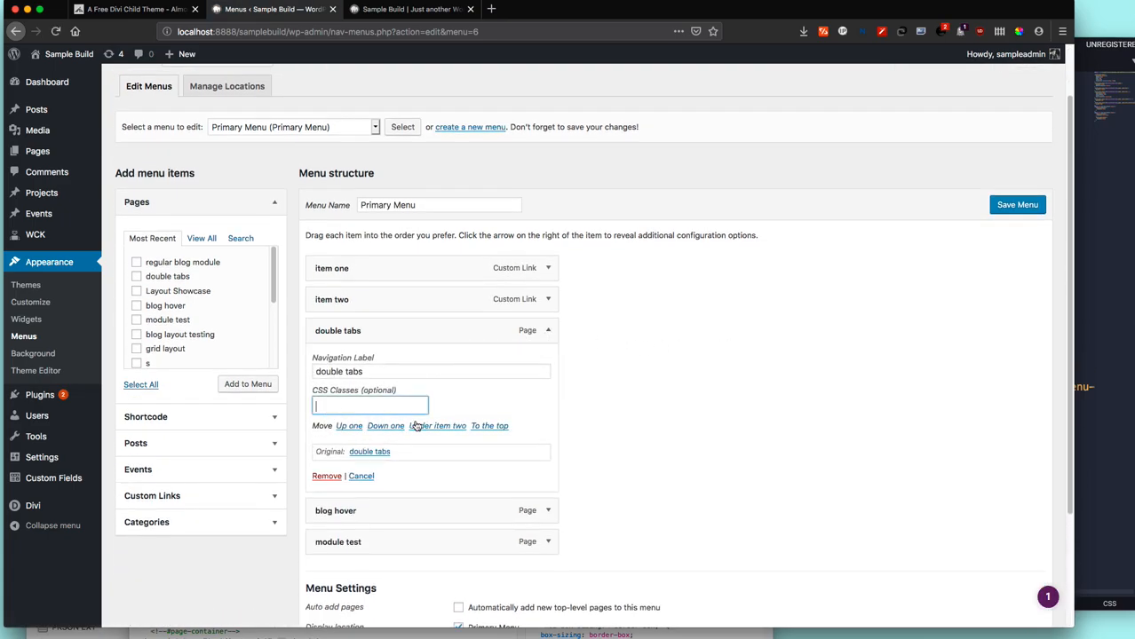
Turn the CSS Classes advanced menu property off and back on in the screen options, and close them.
left_click(749, 367)
scroll(843, 316, "up", 2)
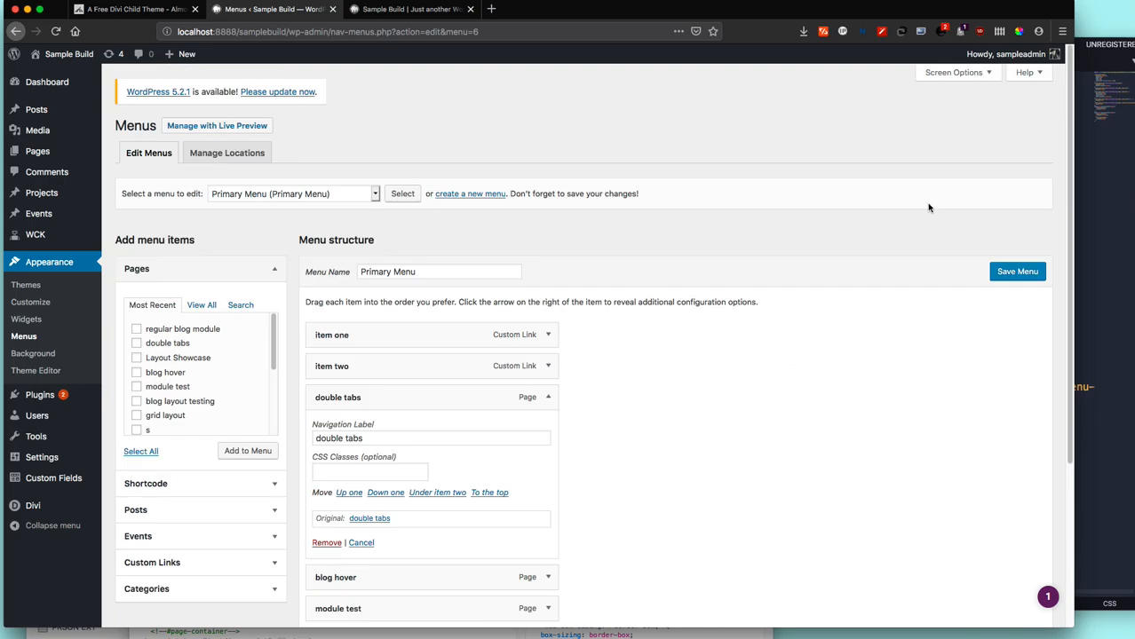
left_click(965, 75)
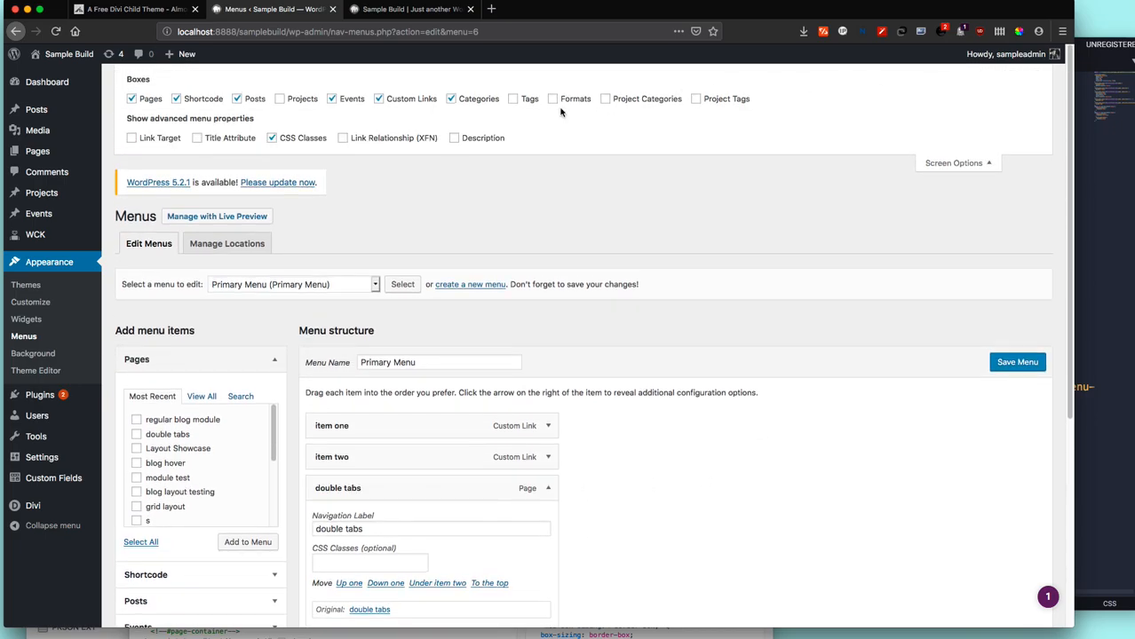
left_click(271, 143)
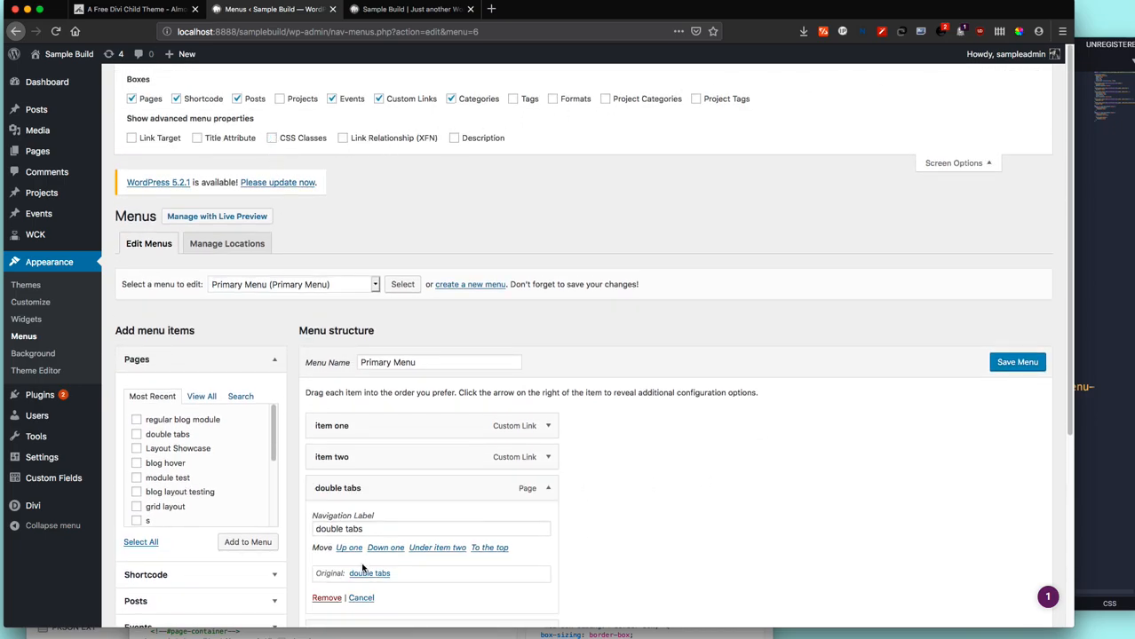
left_click(272, 139)
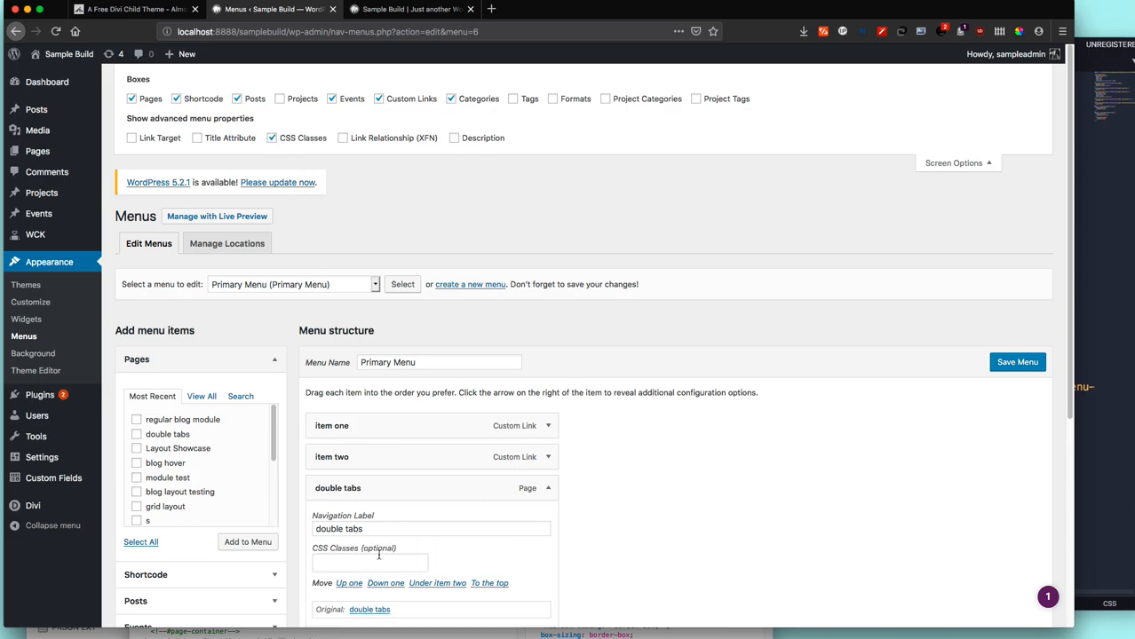
left_click(955, 162)
Paste hide-on-desktop as the CSS class of the double tabs item in the Primary Menu.
left_click(416, 472)
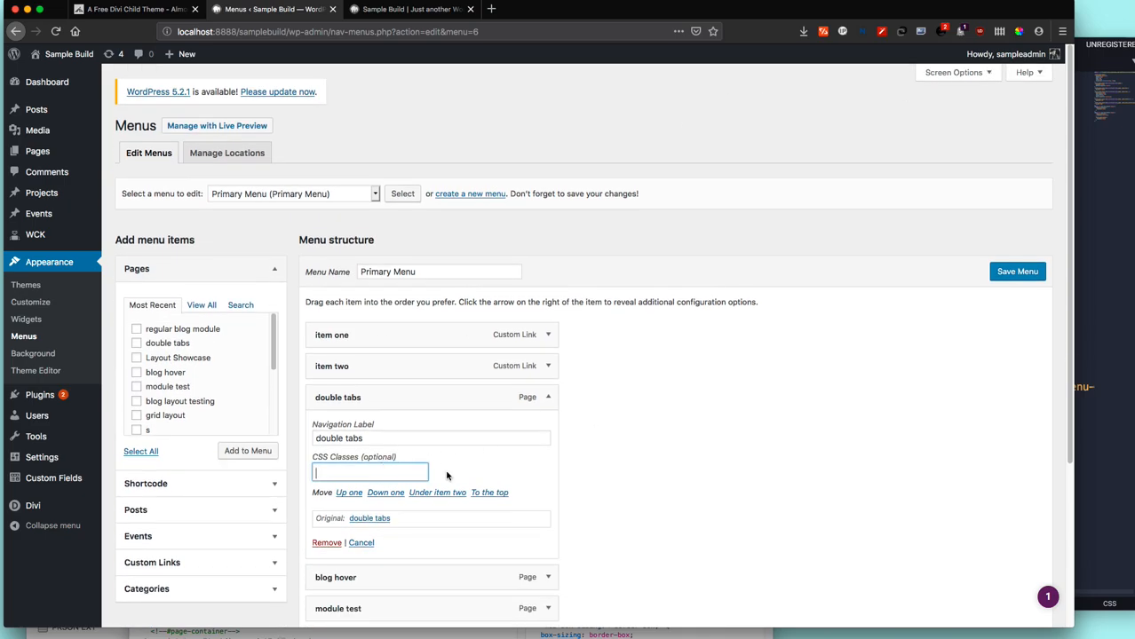
key("super+v")
left_click(562, 495)
scroll(613, 484, "down", 5)
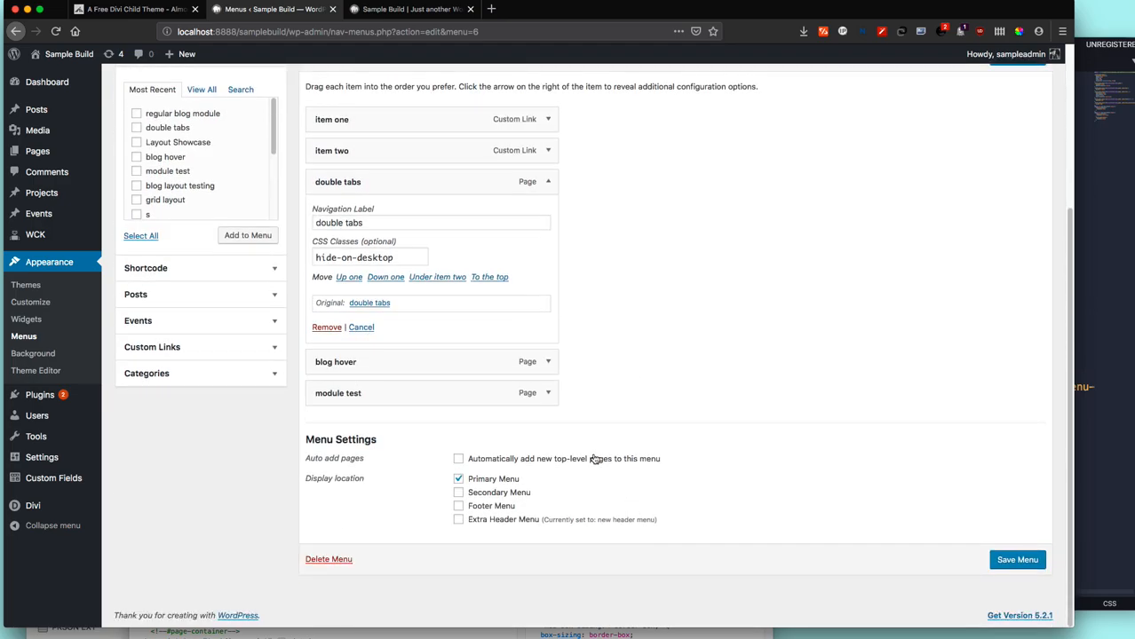
Expand the blog hover item in the Primary Menu and paste hide-on-desktop as its CSS class.
left_click(546, 362)
left_click(350, 438)
key("super+v")
left_click(708, 448)
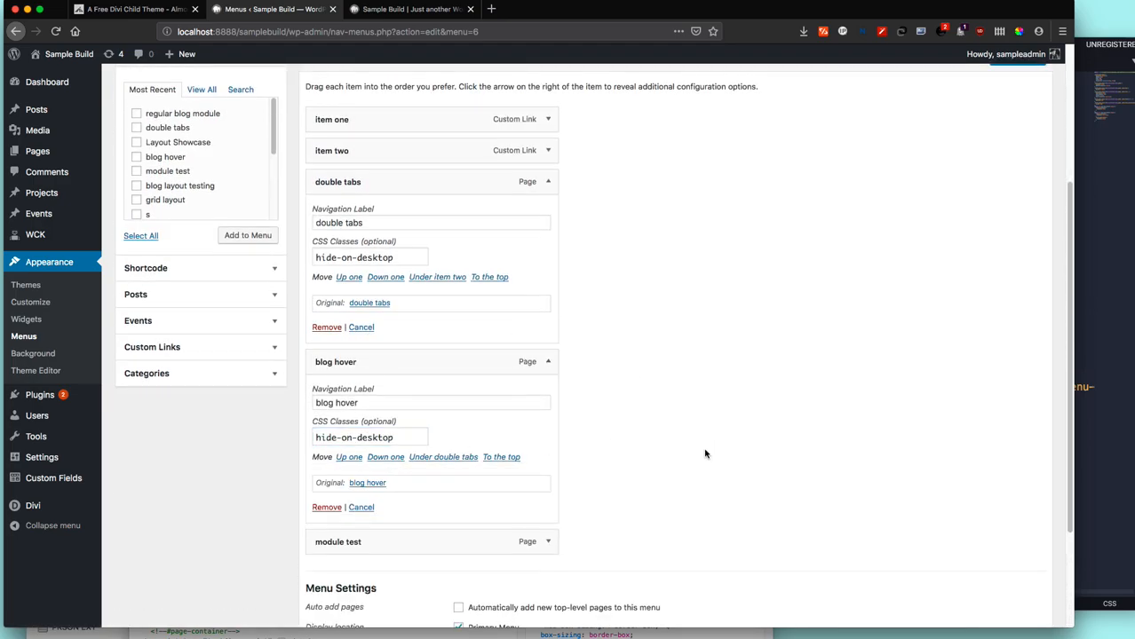
Give the module test item the hide-on-desktop CSS class and save the Primary Menu.
left_click(549, 544)
scroll(529, 483, "down", 7)
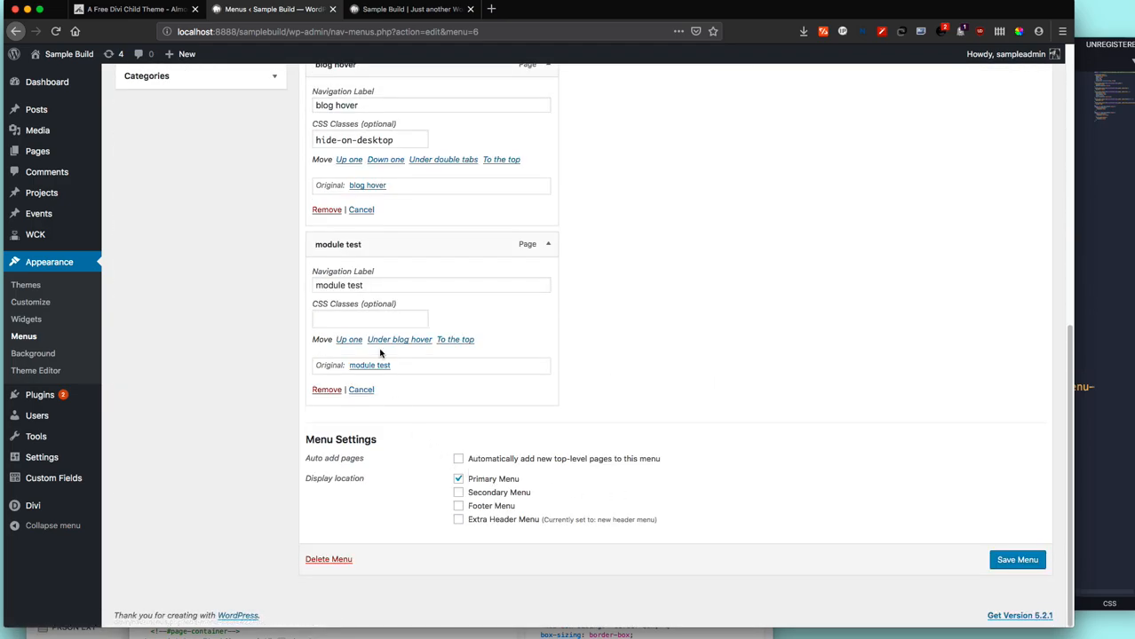
left_click(373, 321)
type("hide-on-desktop")
left_click(737, 311)
left_click(1017, 560)
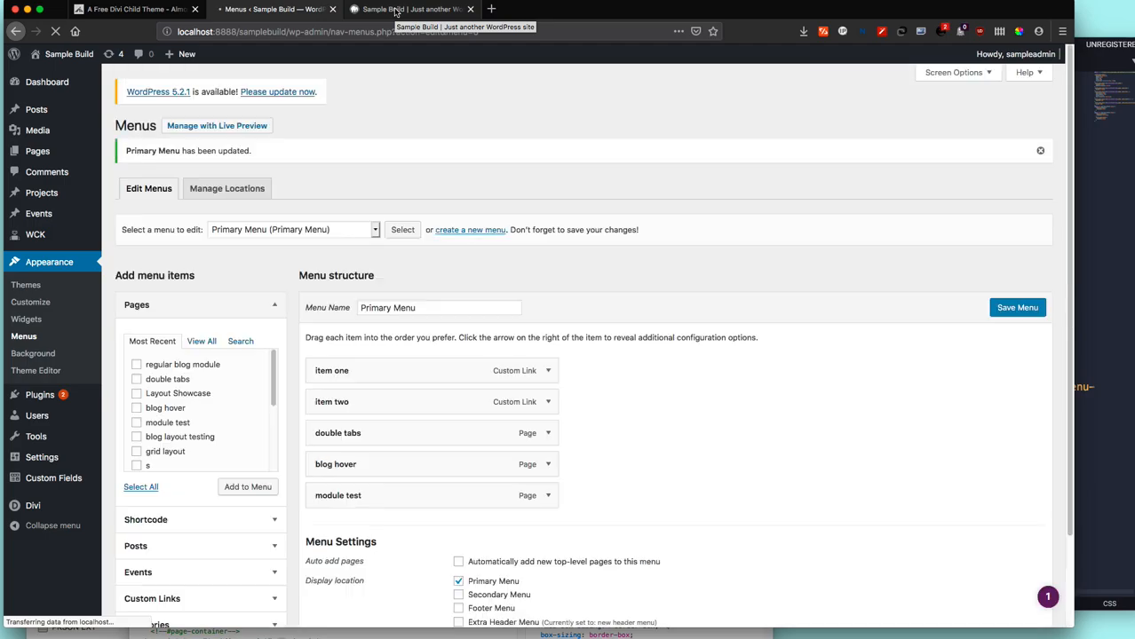
Reload the Sample Build homepage, move the developer tools out of the way, and check the slide-in menu's items at desktop width.
left_click(396, 11)
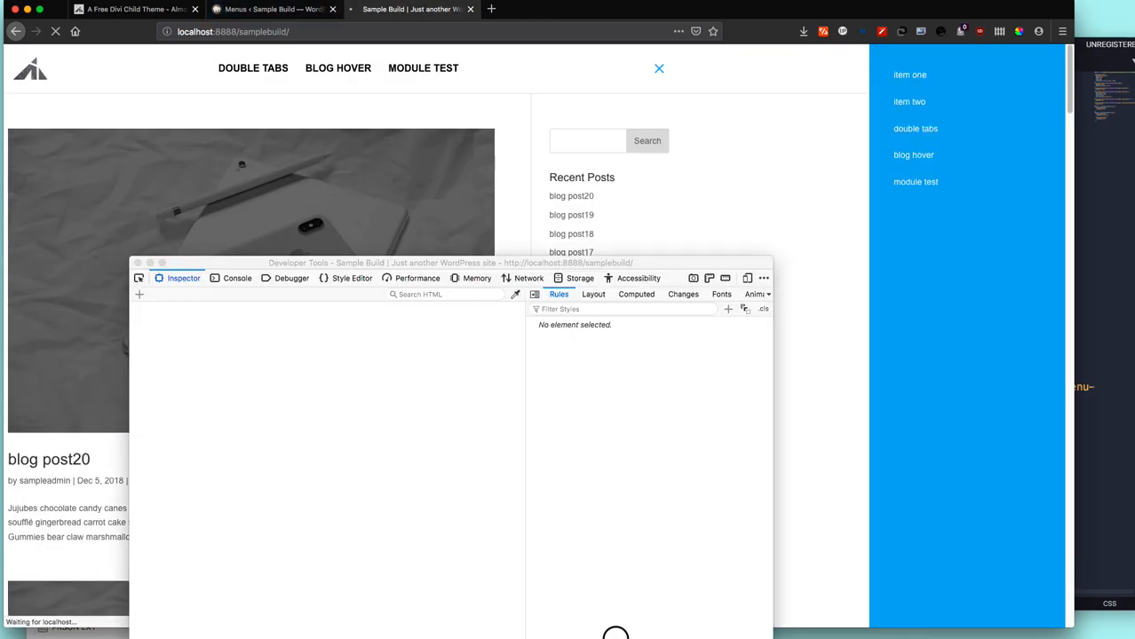
key("super+alt+i")
left_click_drag(454, 265, 813, 289)
left_click(833, 262)
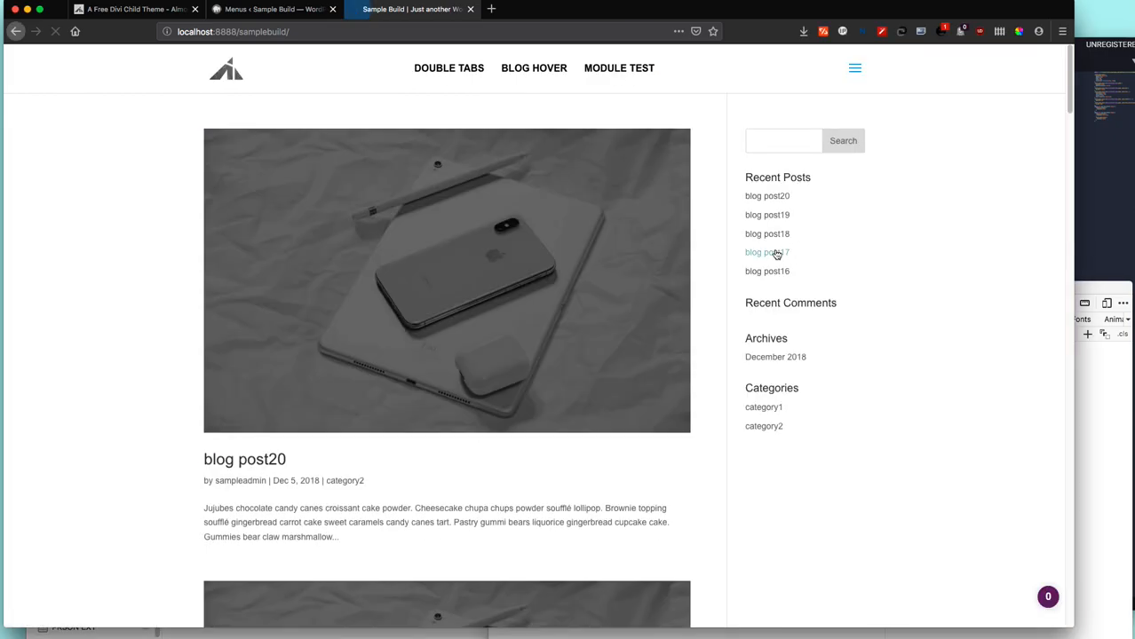
left_click(854, 69)
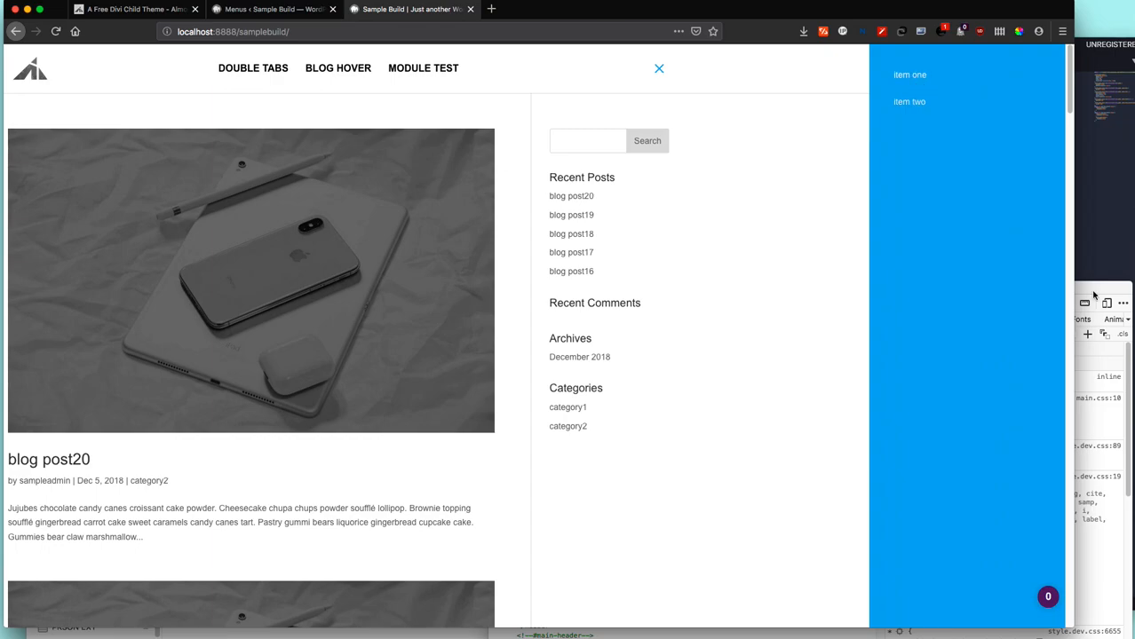
Preview the homepage at iPhone X/XS size to check the slide-in menu's items, then restore the desktop view with the menu closed.
left_click(1094, 295)
left_click(1106, 304)
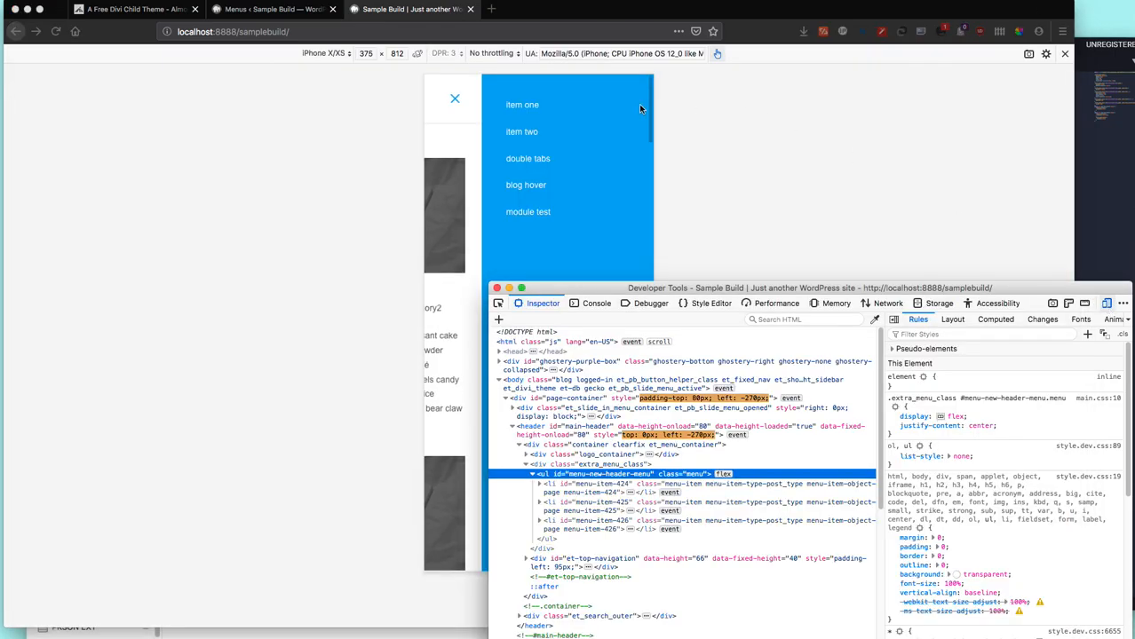
left_click(473, 200)
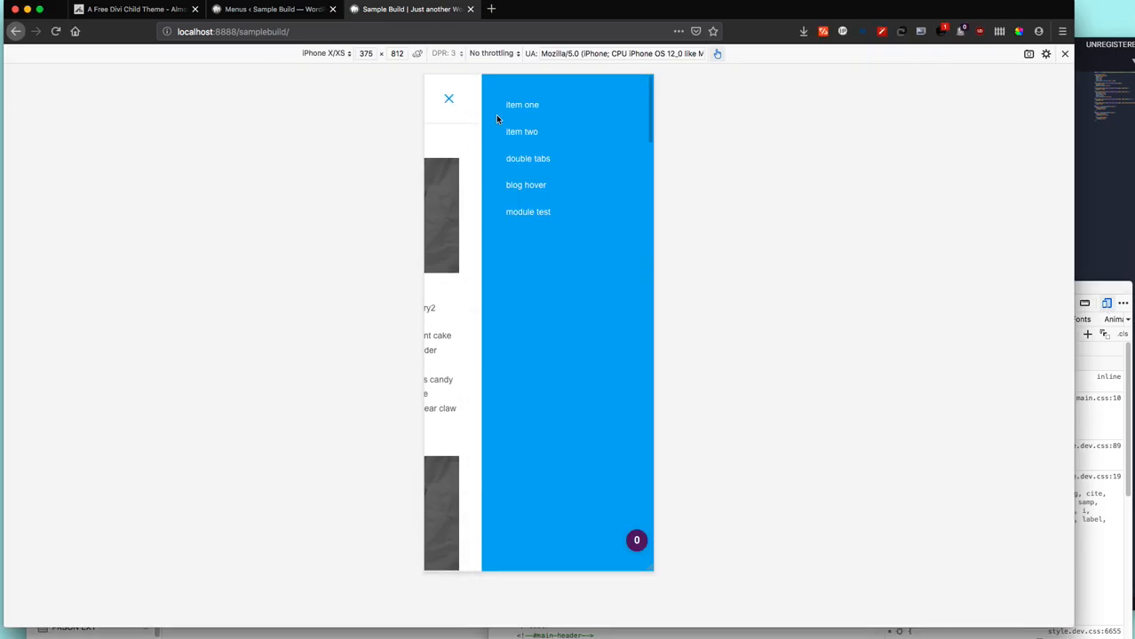
left_click(450, 99)
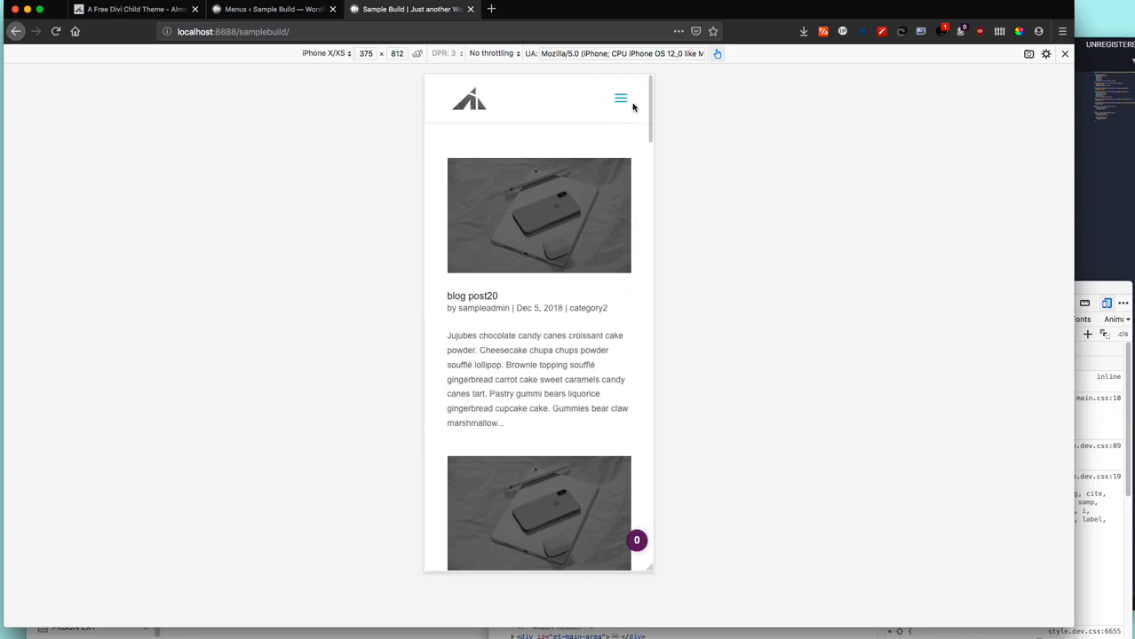
left_click(621, 100)
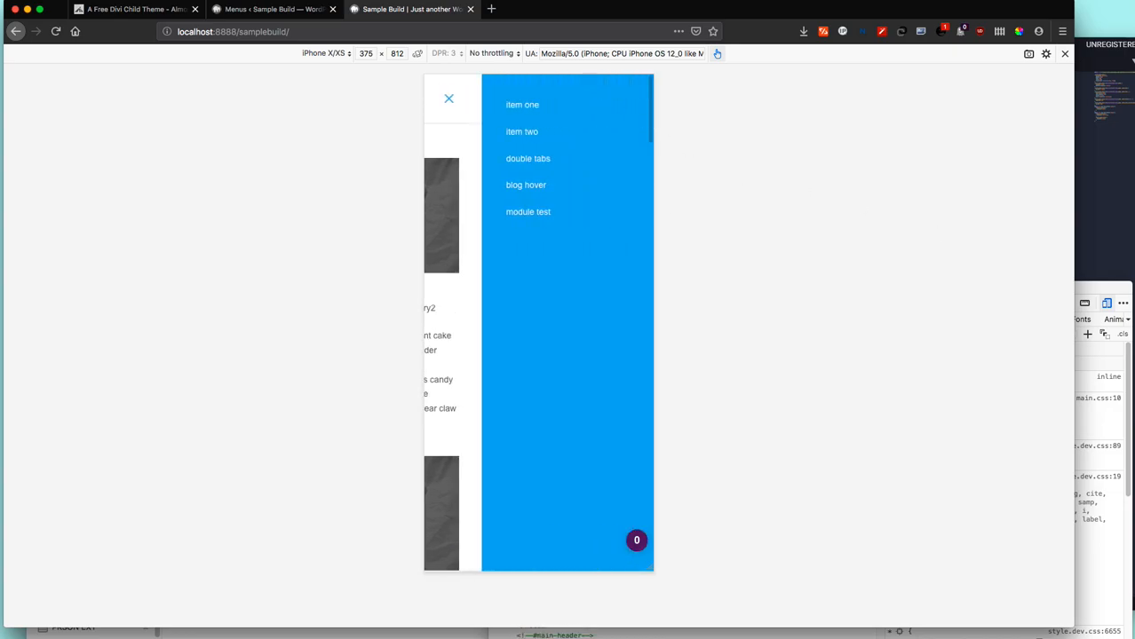
left_click(1113, 285)
left_click(1107, 304)
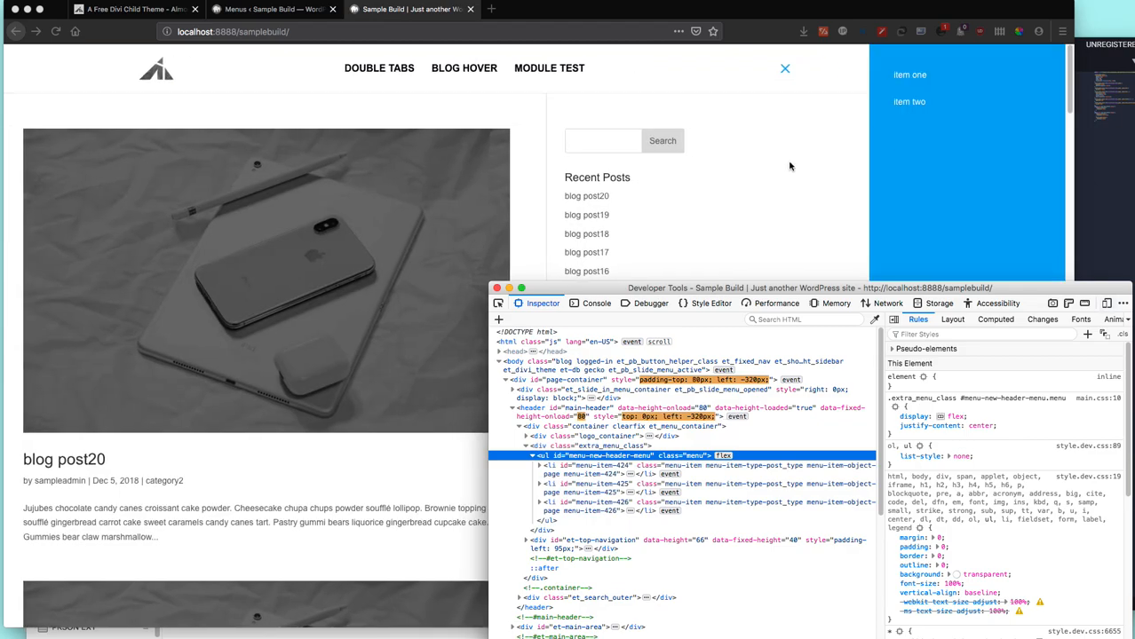
left_click(760, 173)
left_click(657, 69)
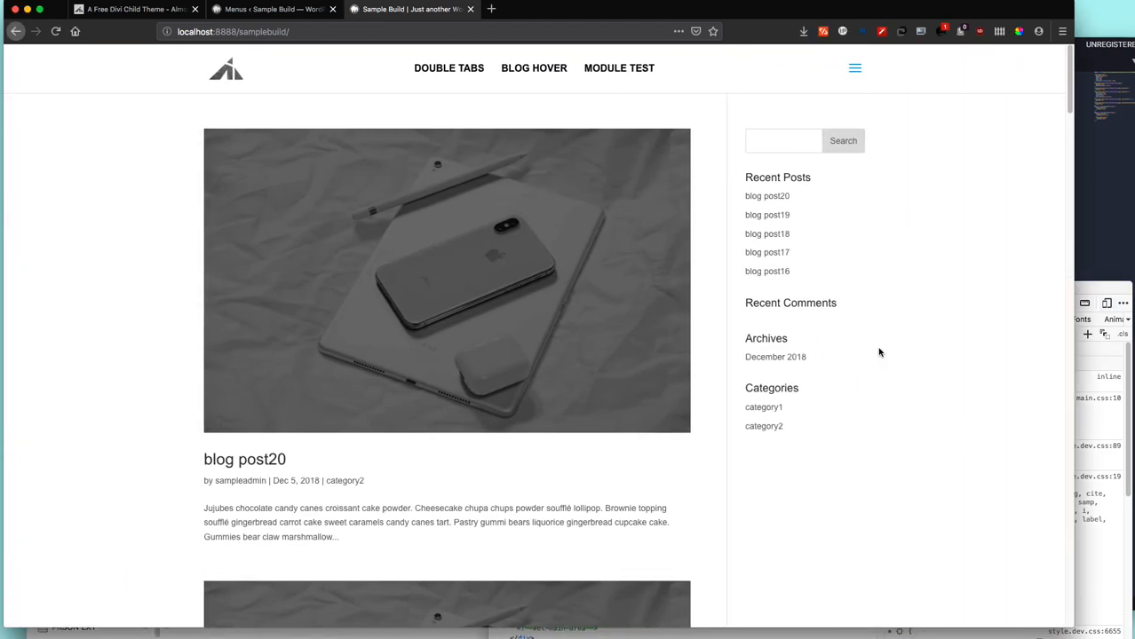
Review the color and font-weight declarations of the extra header menu's link rule in main.css.
left_click(1083, 222)
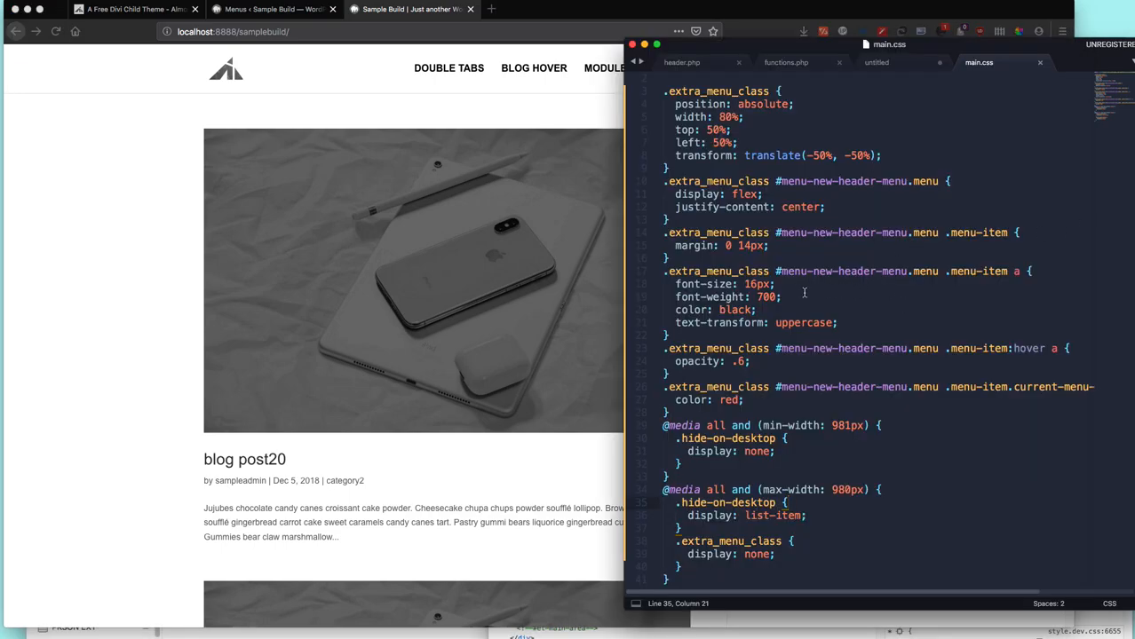
left_click_drag(755, 311, 669, 311)
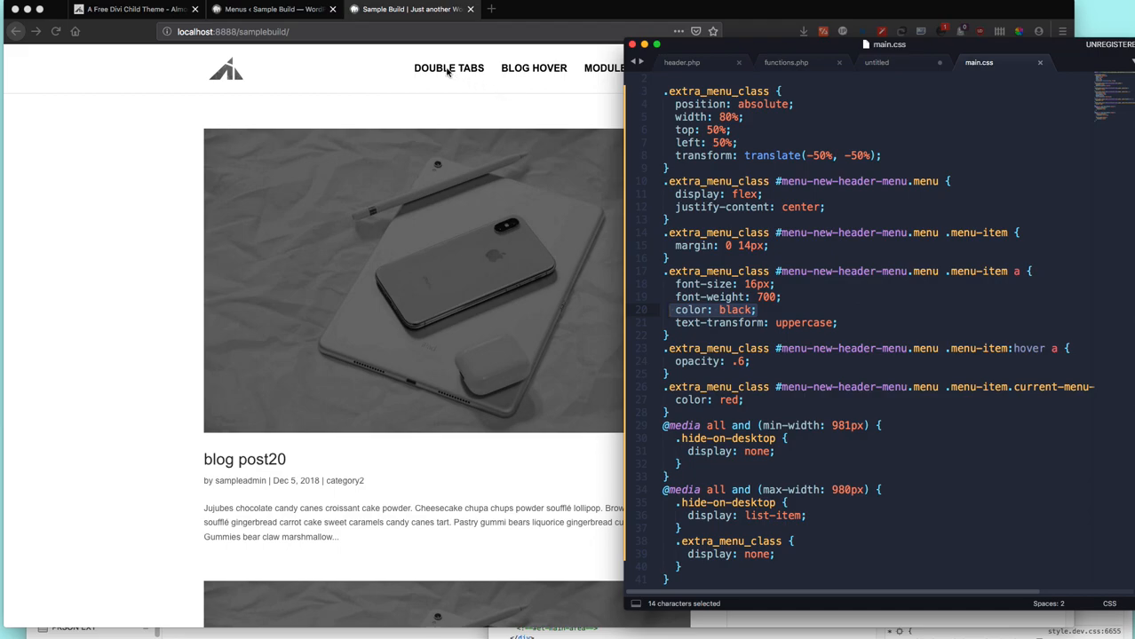
left_click(749, 284)
left_click_drag(809, 298, 733, 298)
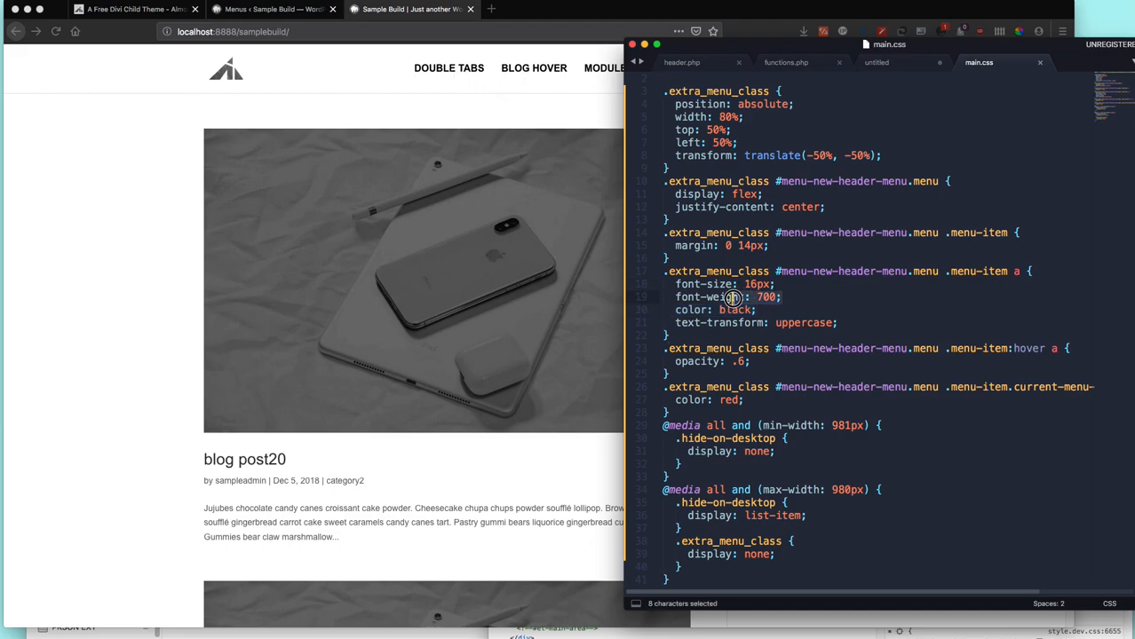
left_click(757, 298)
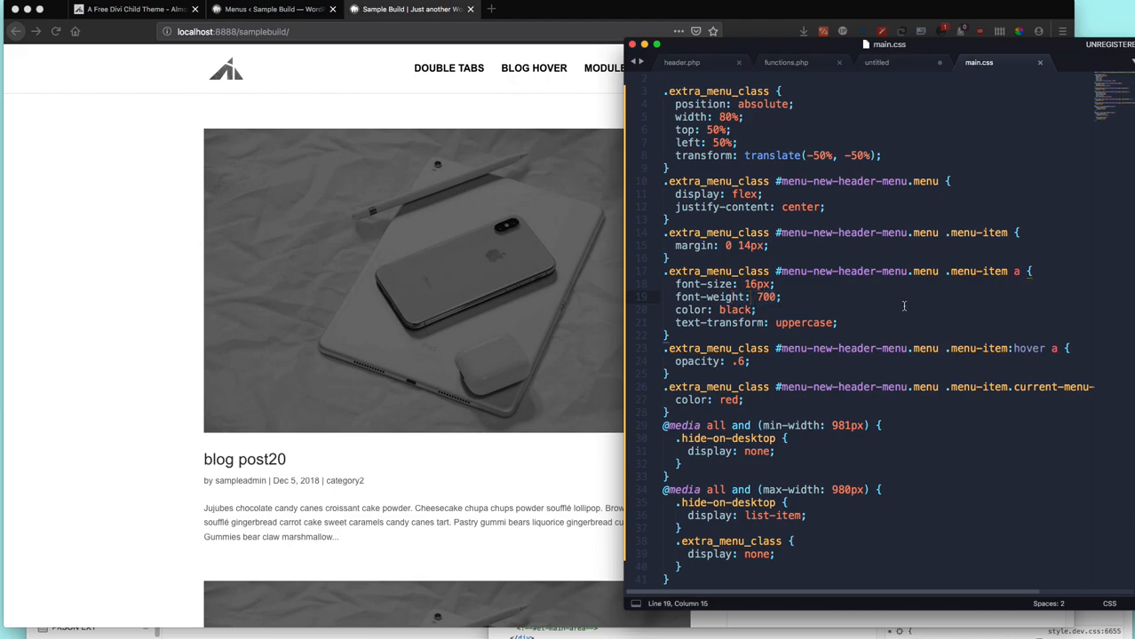
Review the Rubik weights in the Google Fonts import and the text-transform declaration of the menu links in main.css.
scroll(903, 306, "up", 1)
scroll(990, 80, "right", 3)
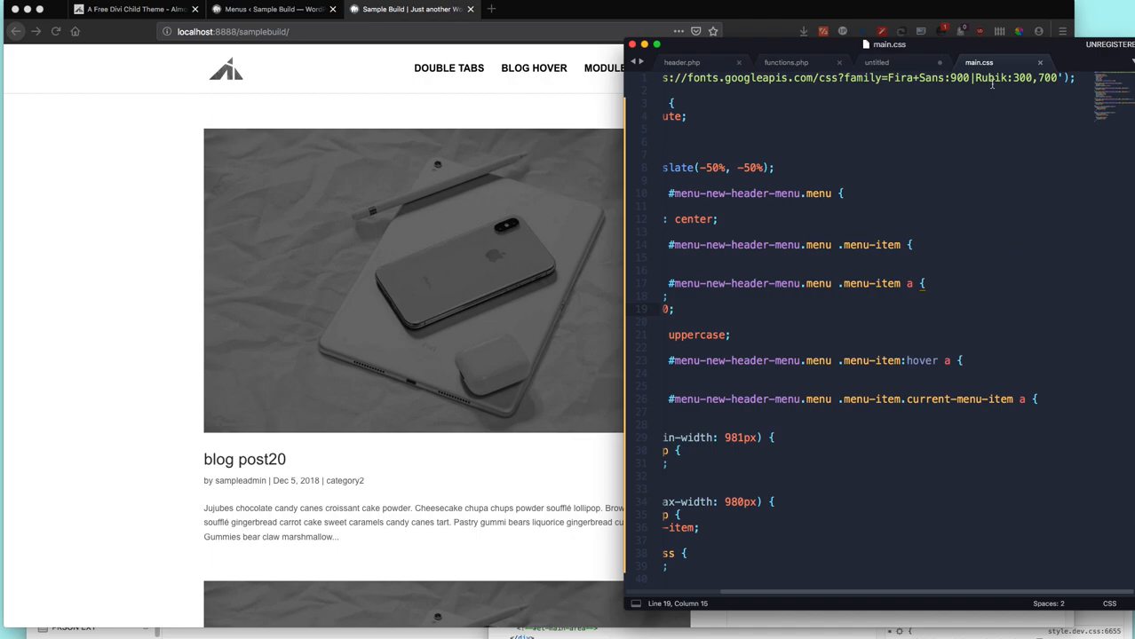
left_click_drag(1038, 78, 1056, 78)
left_click(1012, 115)
scroll(962, 139, "left", 3)
scroll(811, 249, "down", 1)
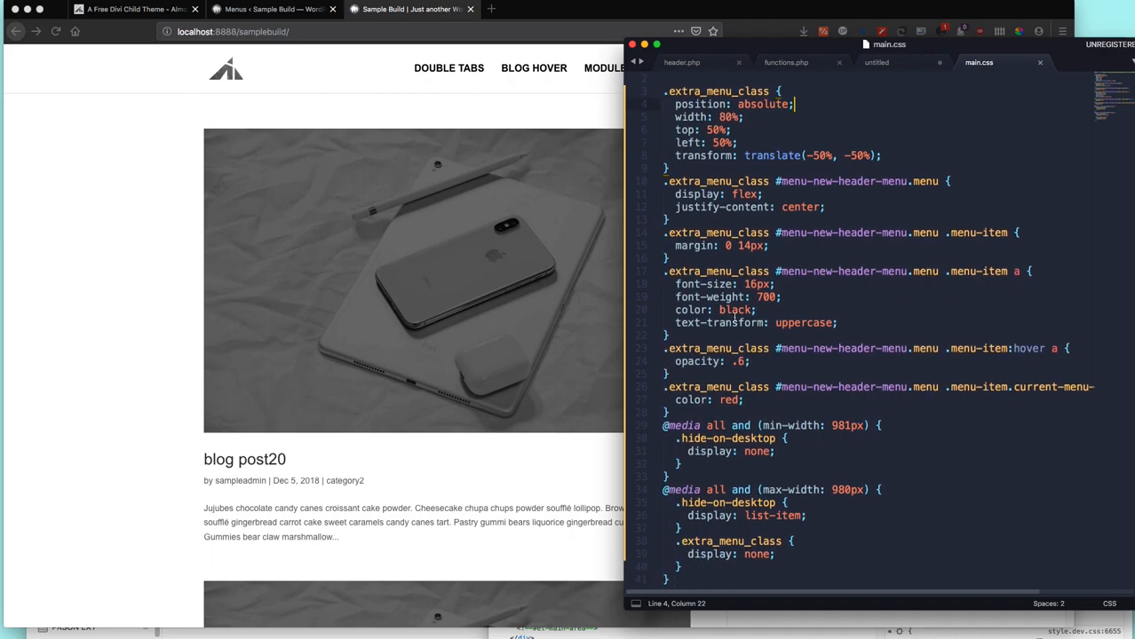
left_click_drag(676, 325, 837, 327)
left_click(854, 325)
left_click(583, 127)
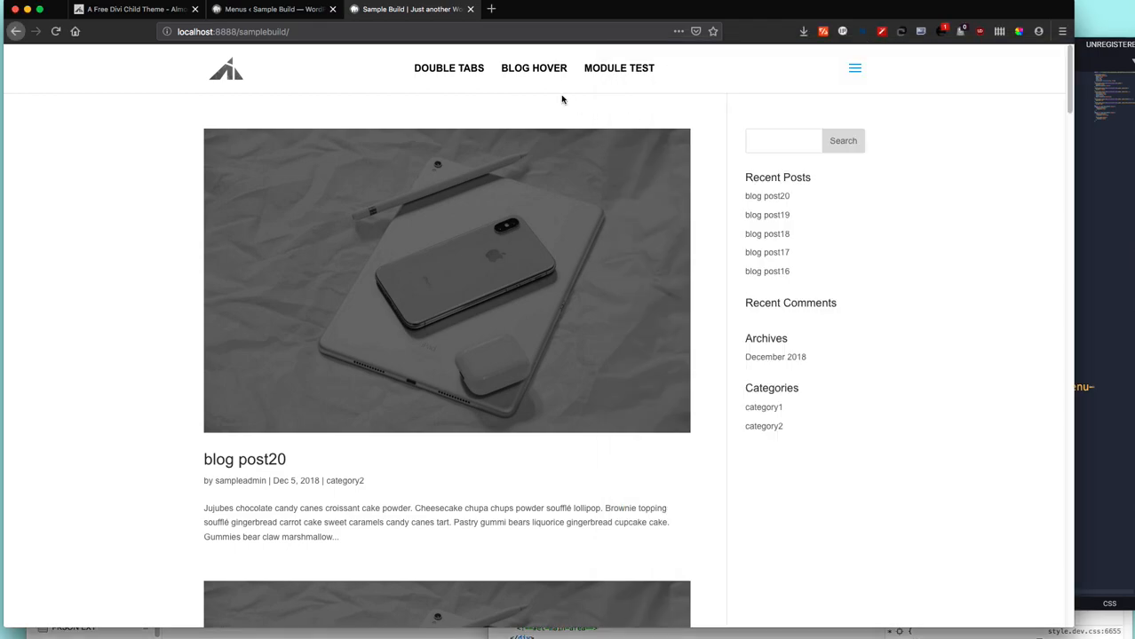
Open the double tabs page from the header menu and compare its current-item styling with the Almost Inevitable homepage.
left_click(454, 71)
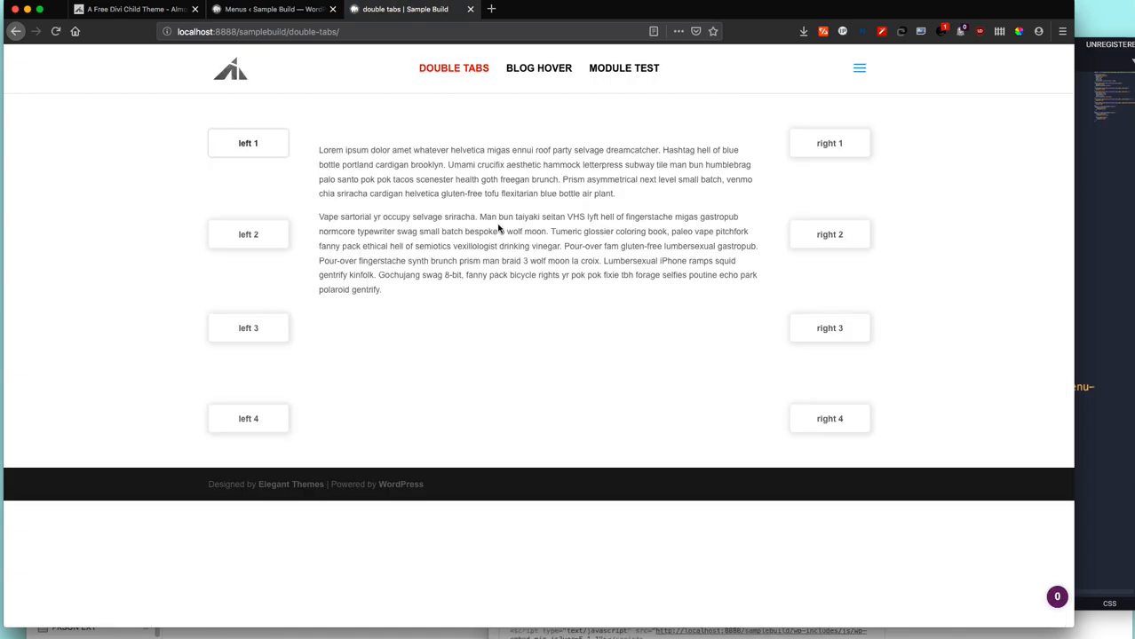
left_click(159, 10)
scroll(673, 285, "up", 6)
left_click(47, 73)
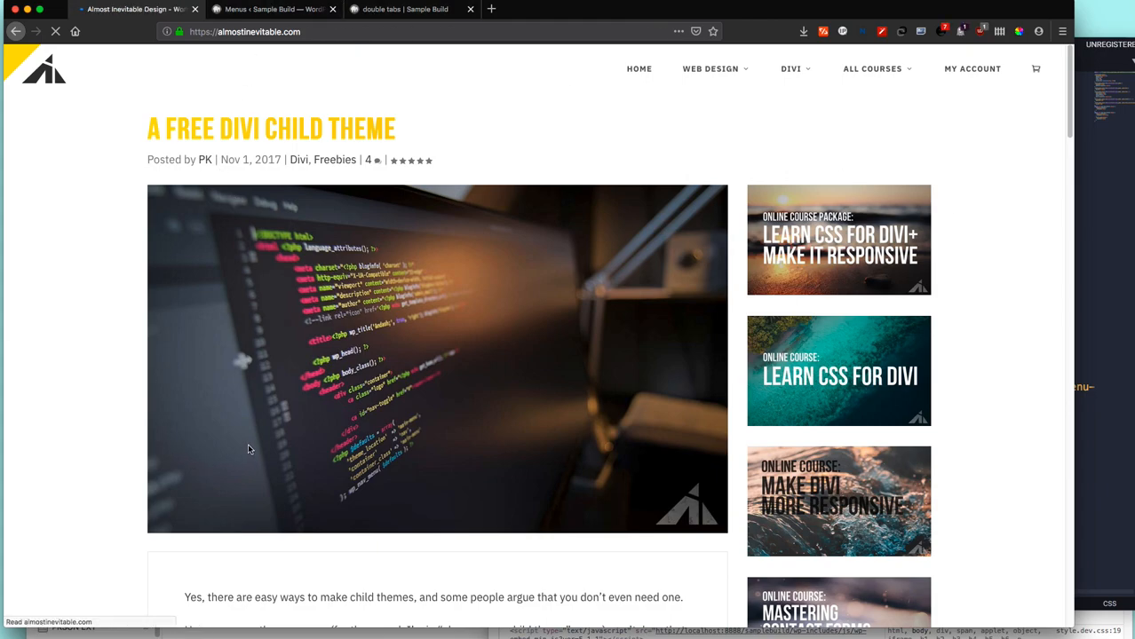
scroll(226, 226, "down", 5)
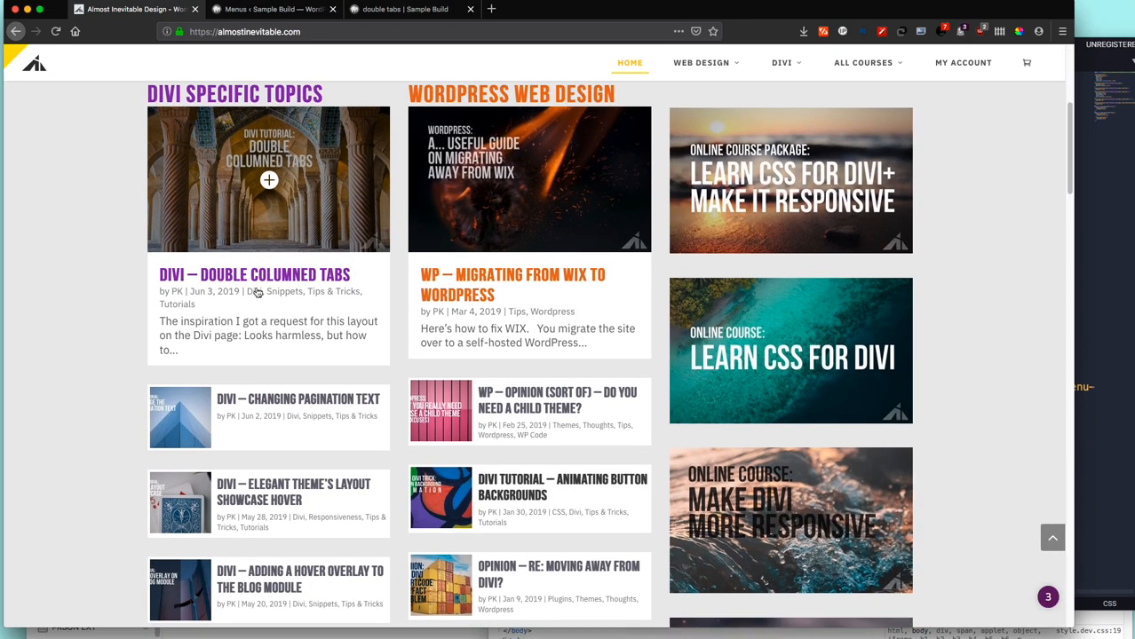
scroll(228, 284, "up", 2)
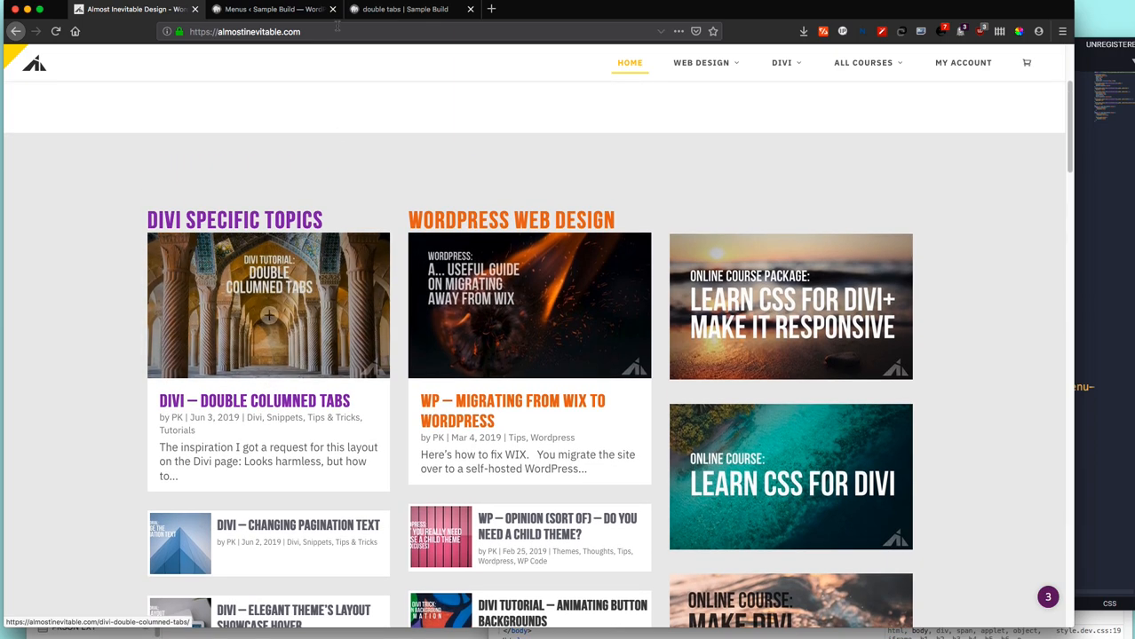
left_click(380, 16)
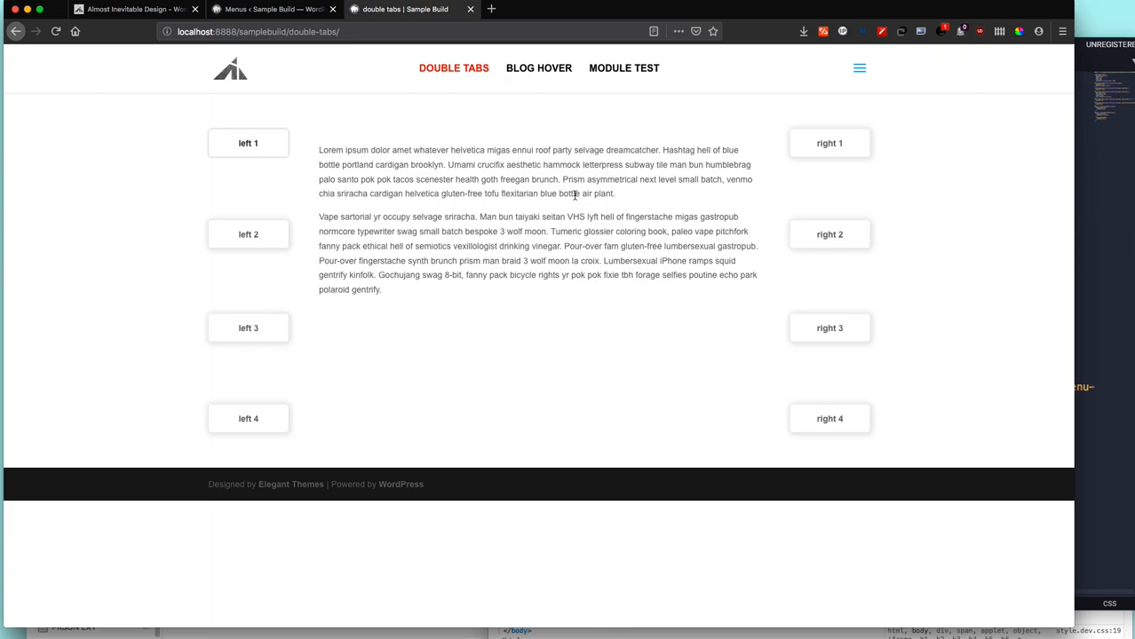
Examine the current-menu-item rule in main.css, including its full selector and color value.
left_click(1087, 293)
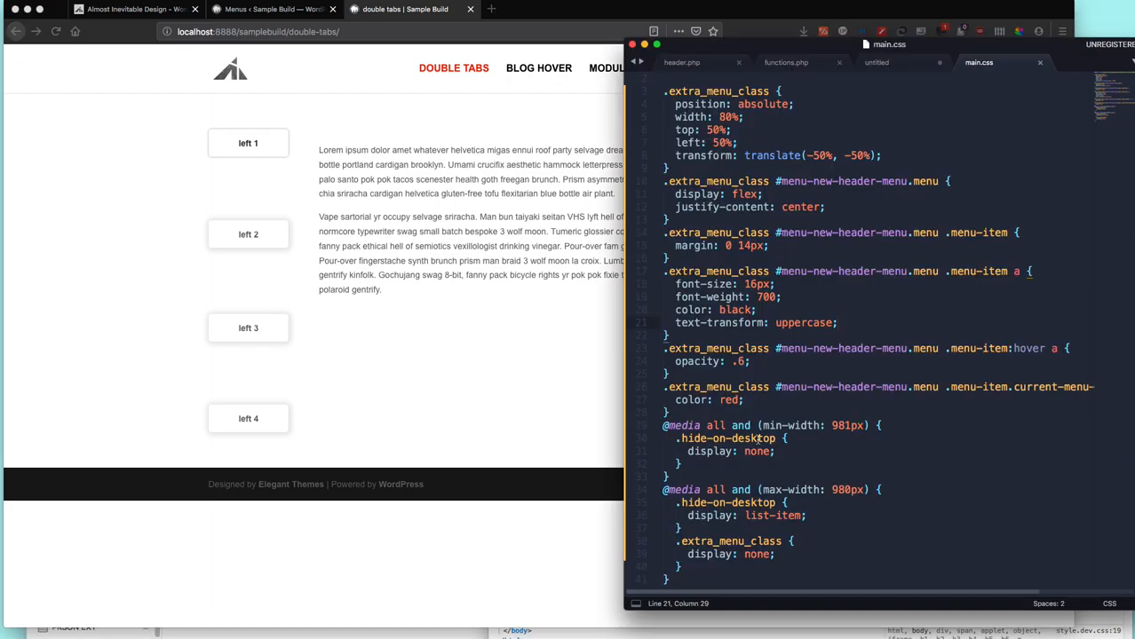
left_click_drag(764, 391, 636, 396)
left_click(764, 390)
left_click_drag(665, 401, 660, 401)
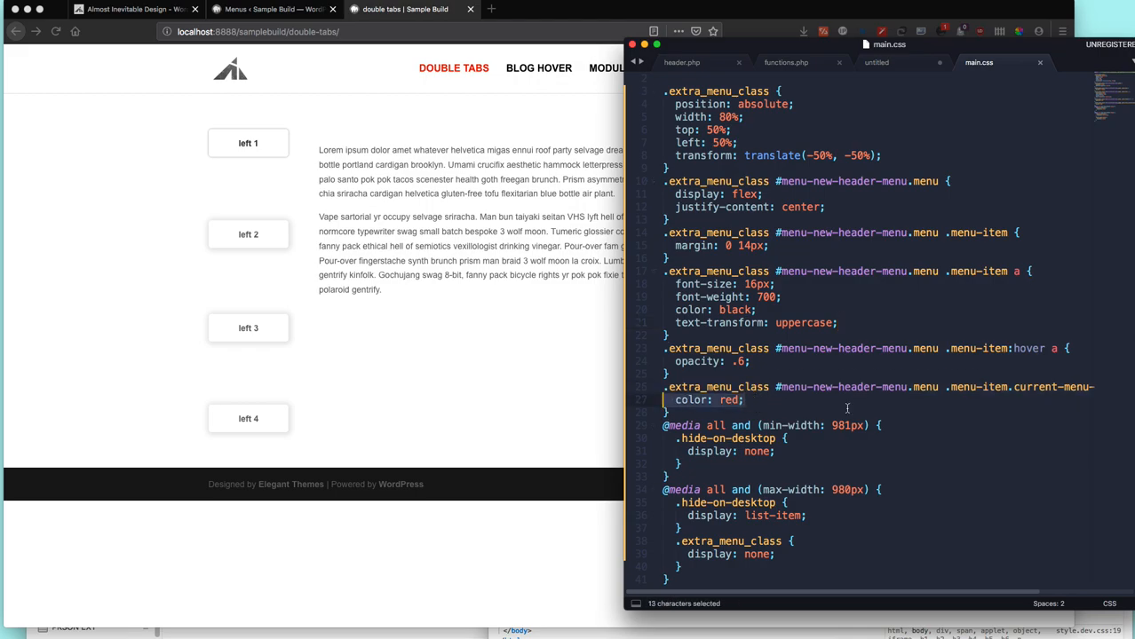
scroll(848, 406, "right", 3)
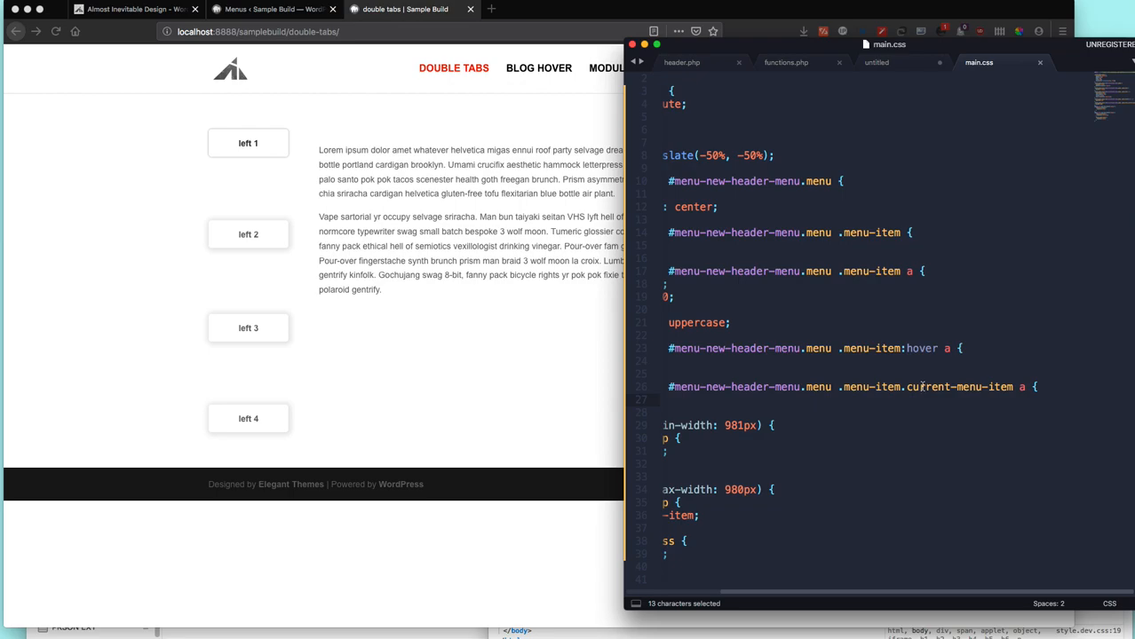
scroll(922, 386, "left", 3)
left_click(769, 401)
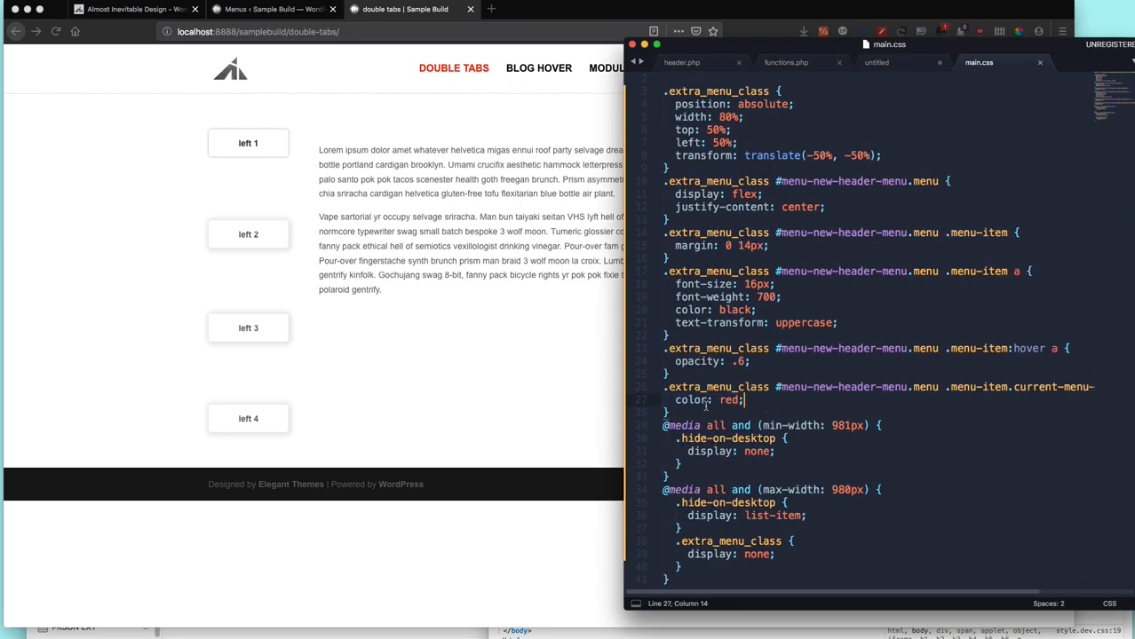
double_click(730, 401)
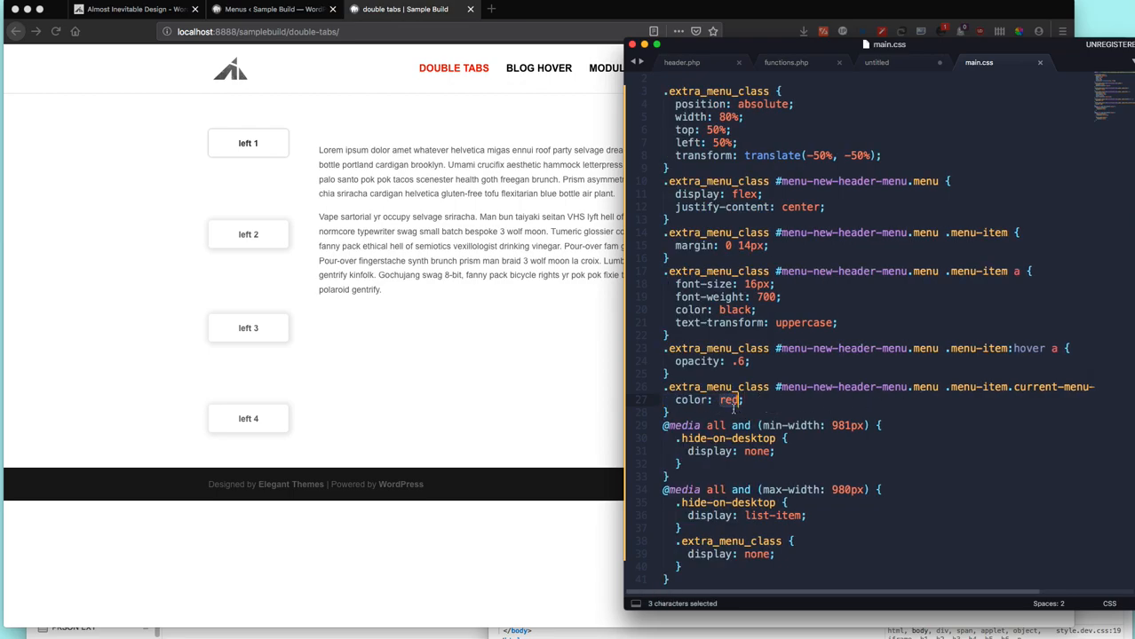
Check the hover effect on the header's blog hover link against the opacity rule in main.css.
left_click(597, 271)
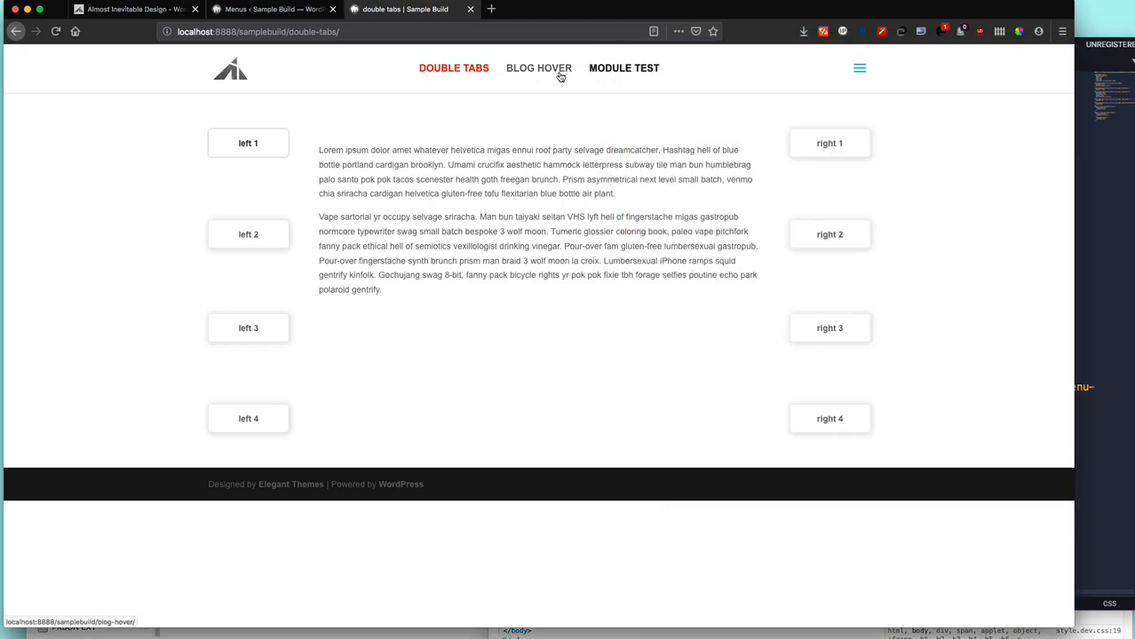
left_click(1101, 267)
left_click(765, 362)
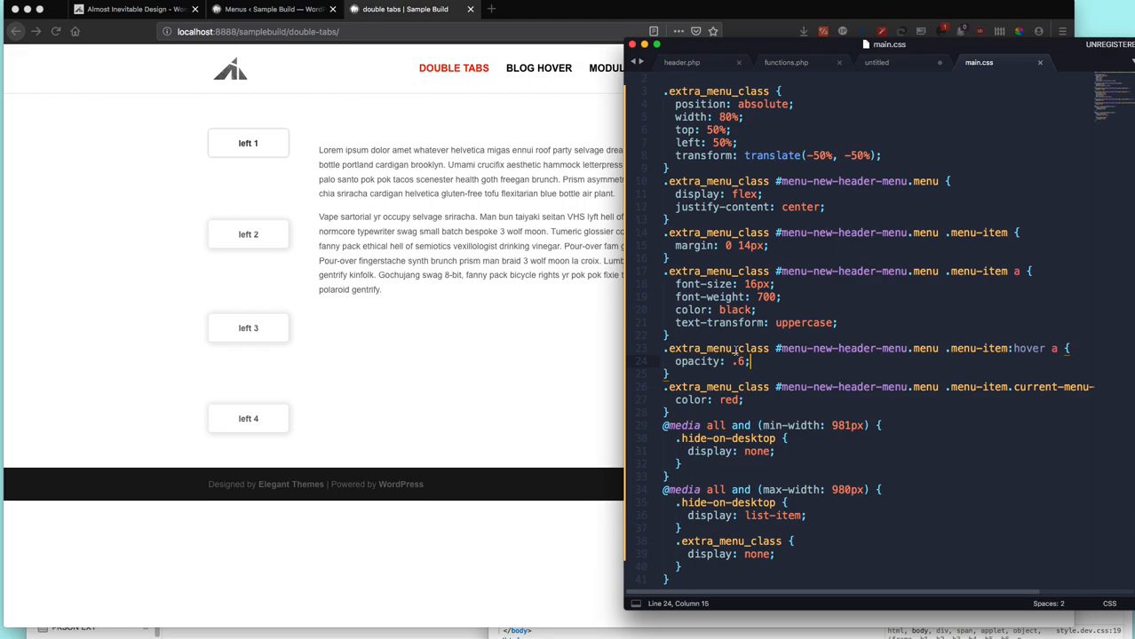
left_click(455, 221)
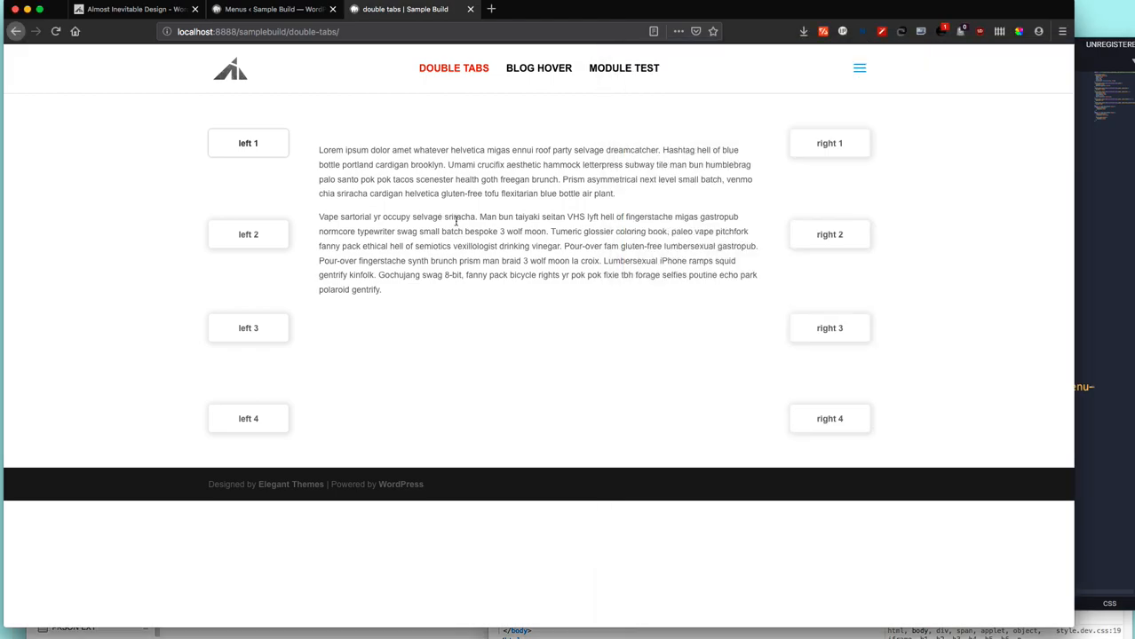
Review the menu link, hover and current-item rules and the 981px and 980px media queries in main.css.
left_click(1097, 217)
left_click_drag(663, 272, 808, 405)
left_click(810, 410)
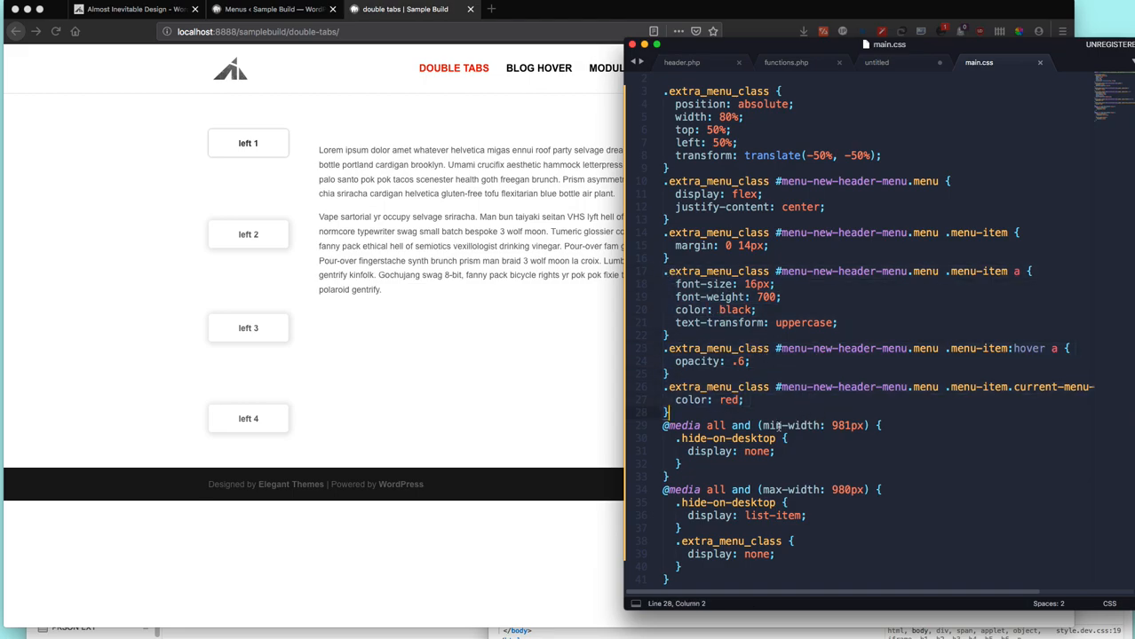
left_click_drag(661, 425, 740, 577)
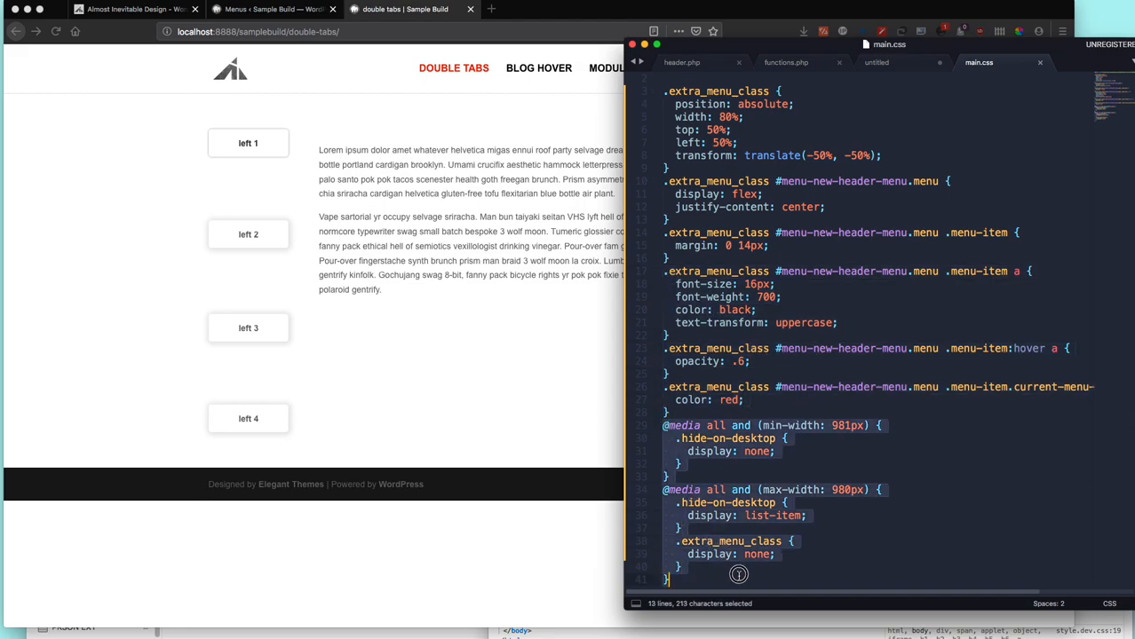
left_click(529, 321)
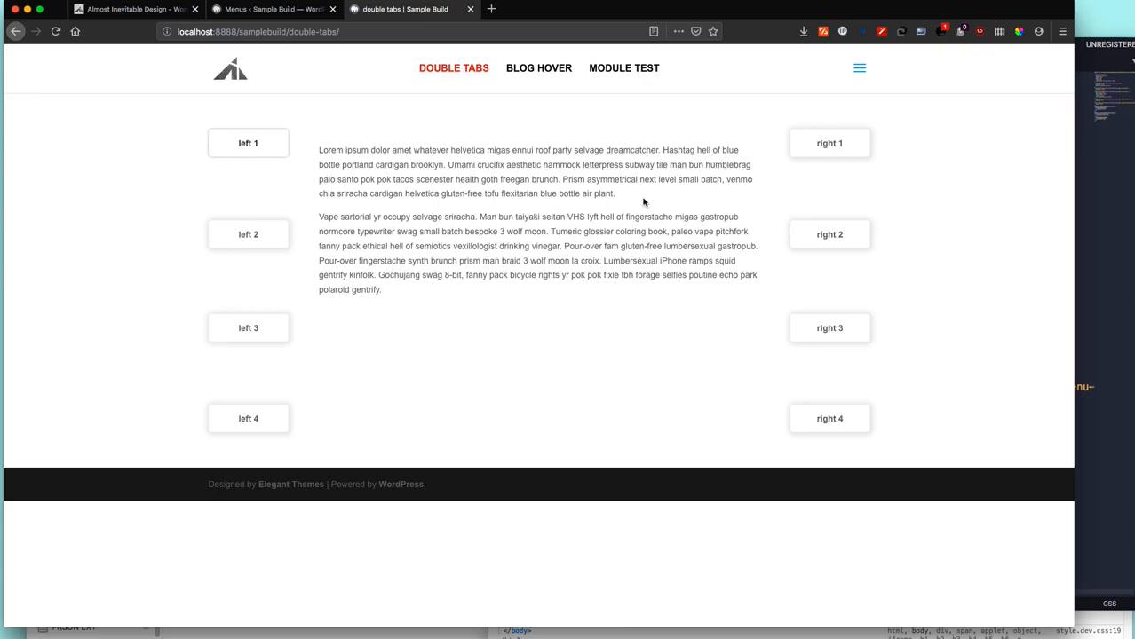
Browse the tutorials and online courses on the Almost Inevitable homepage.
left_click(140, 16)
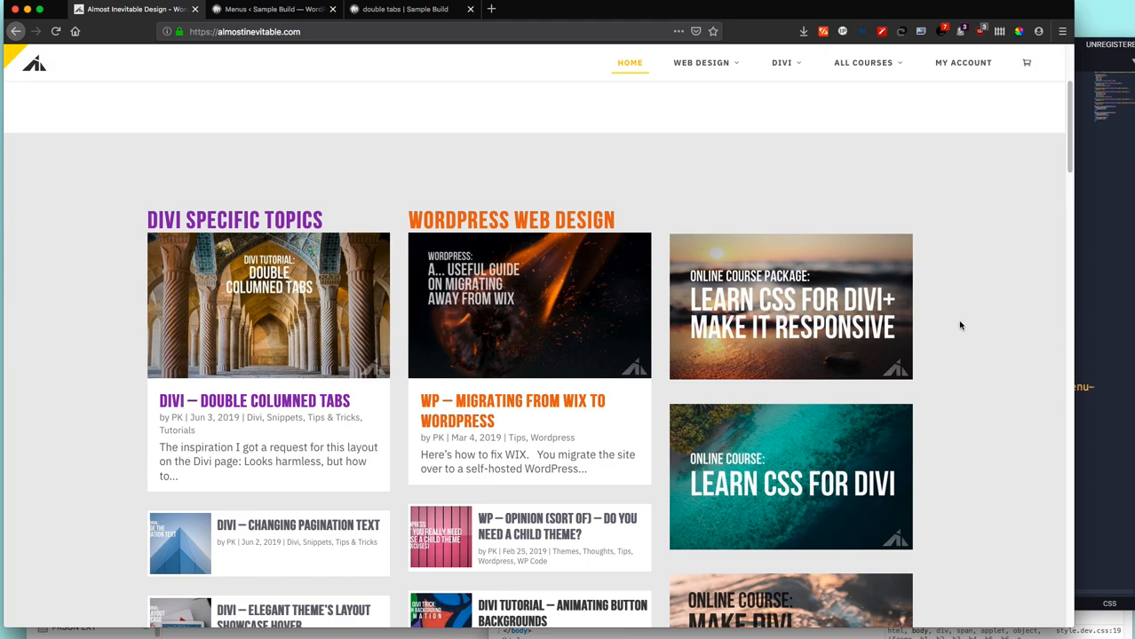
scroll(959, 337, "down", 4)
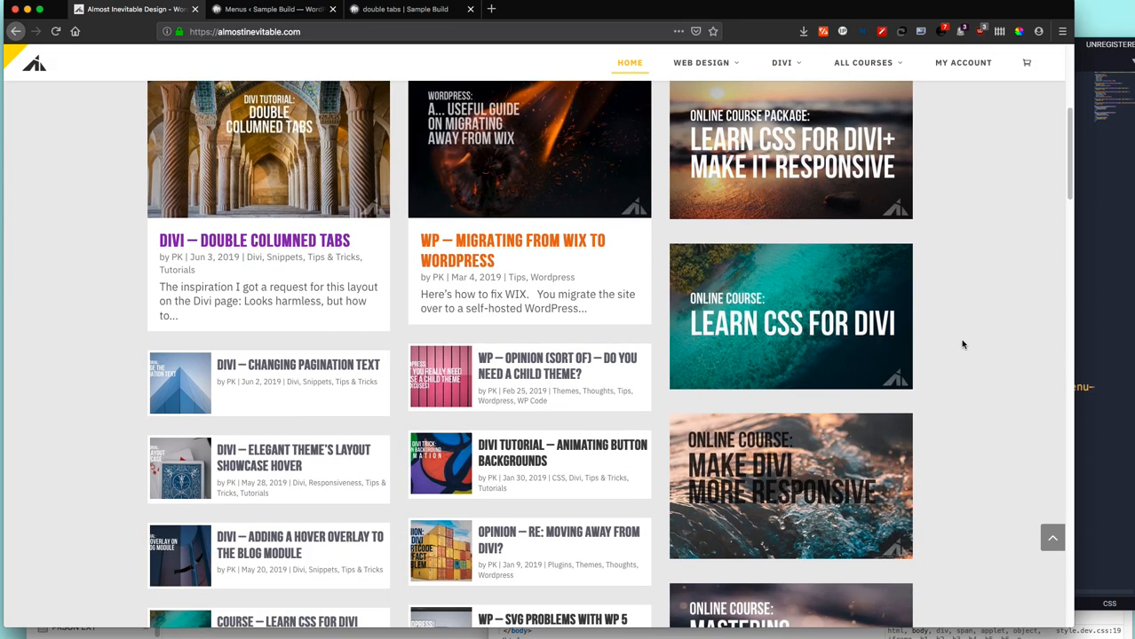